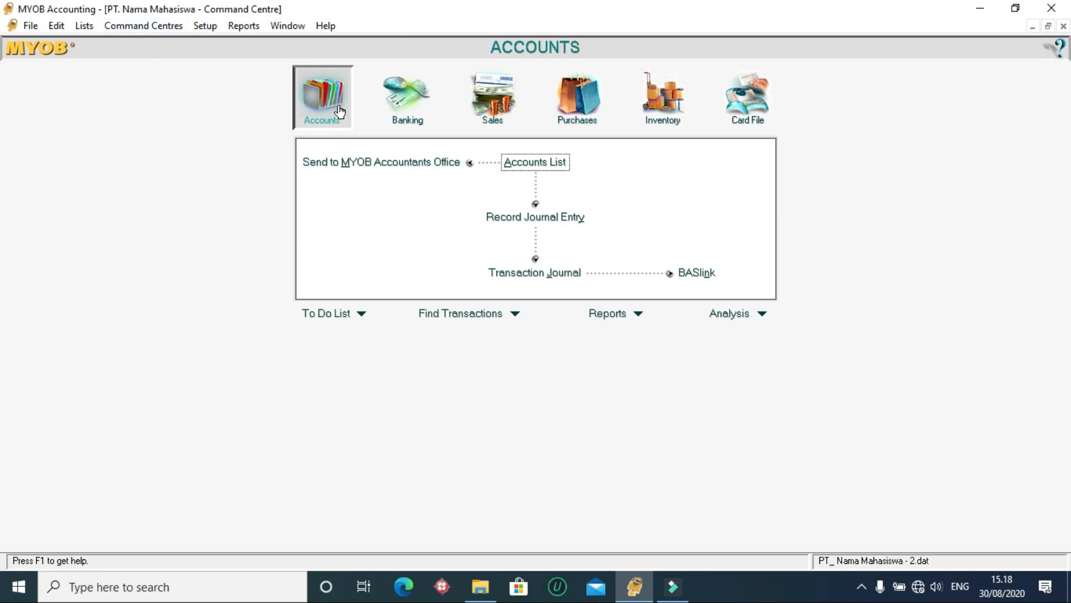
- Open the accounts list and examine the Liability, Equity and Asset accounts
click(551, 163)
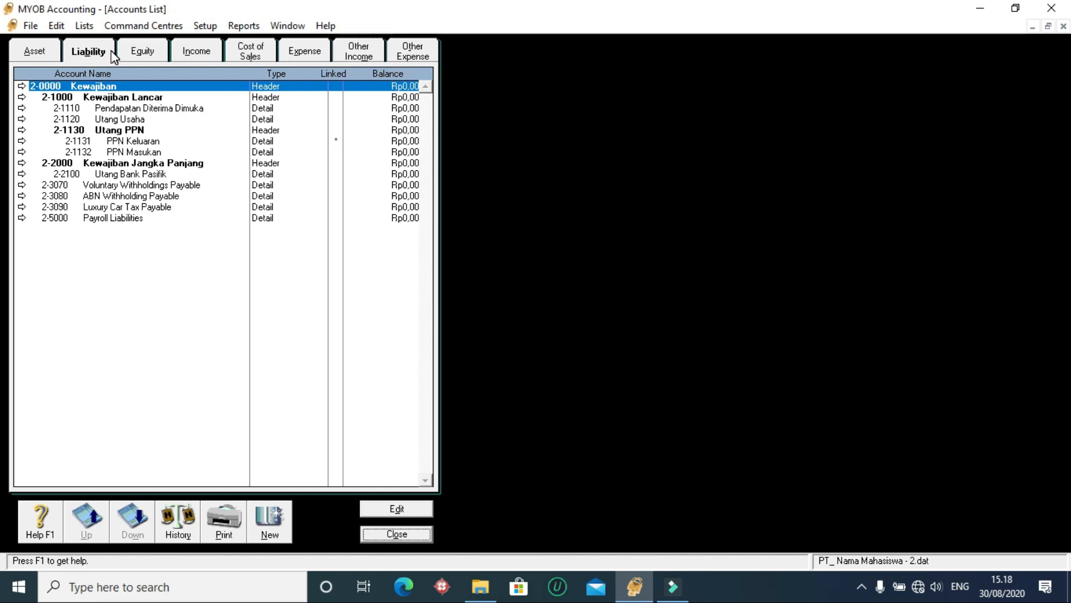
click(136, 52)
click(112, 131)
click(110, 108)
click(107, 97)
click(117, 120)
click(142, 50)
click(89, 51)
click(35, 51)
click(88, 51)
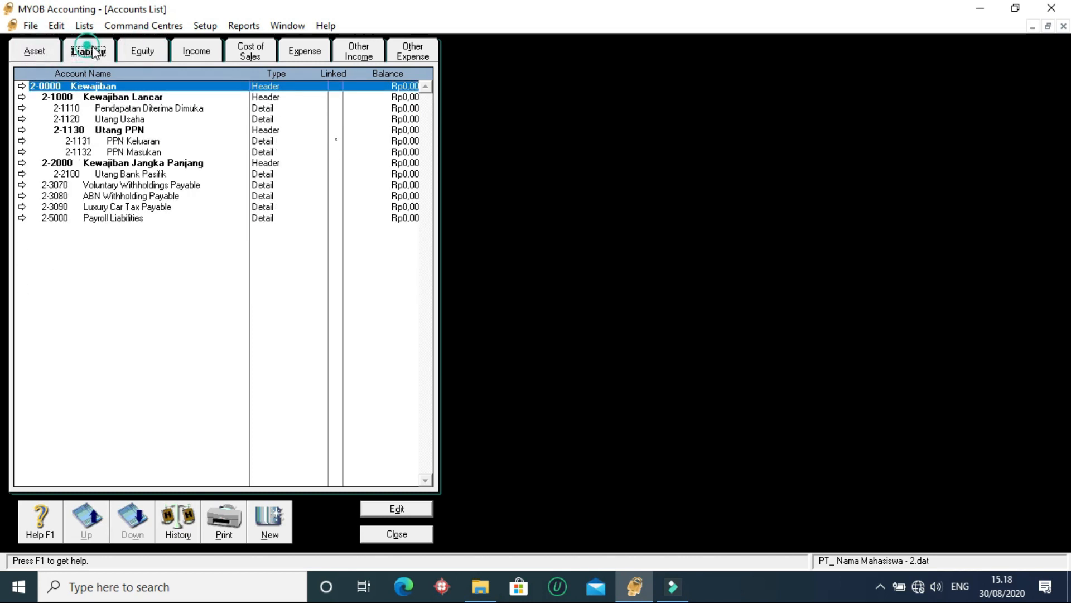
click(142, 51)
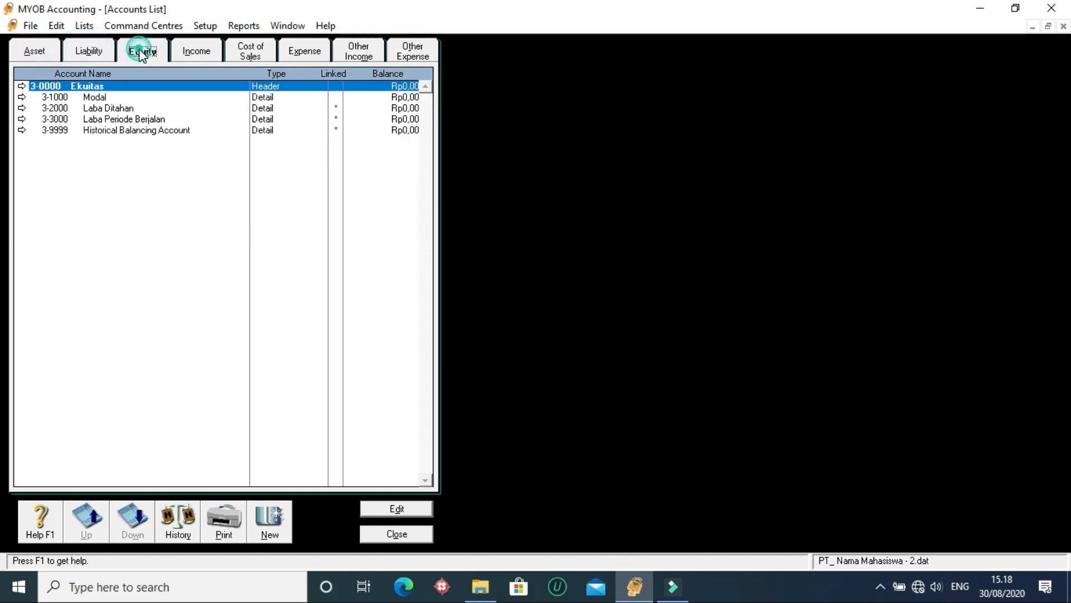
- Examine the Income header account Pendapatan and its detail accounts Penjualan Peralatan Kantor and Pendapatan Jasa Angkut
click(212, 54)
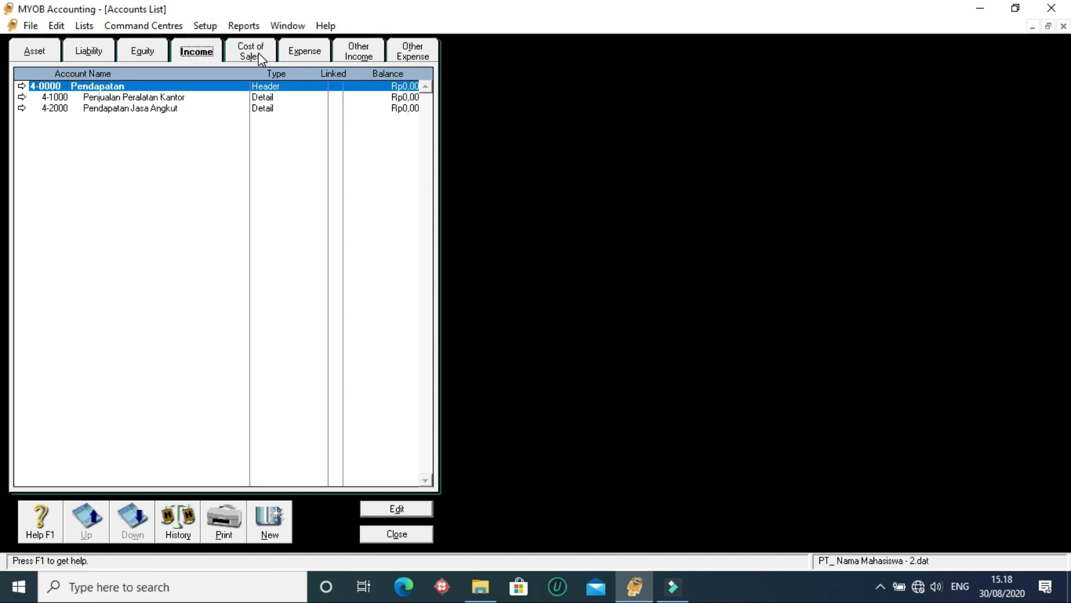
click(127, 99)
click(126, 109)
click(118, 87)
click(126, 98)
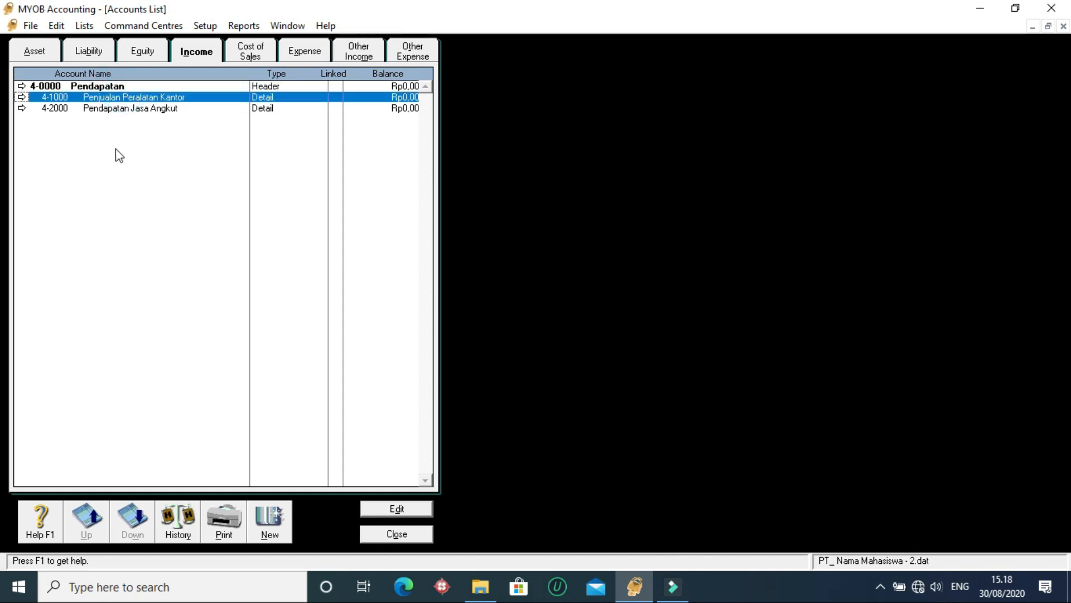
click(109, 109)
click(112, 87)
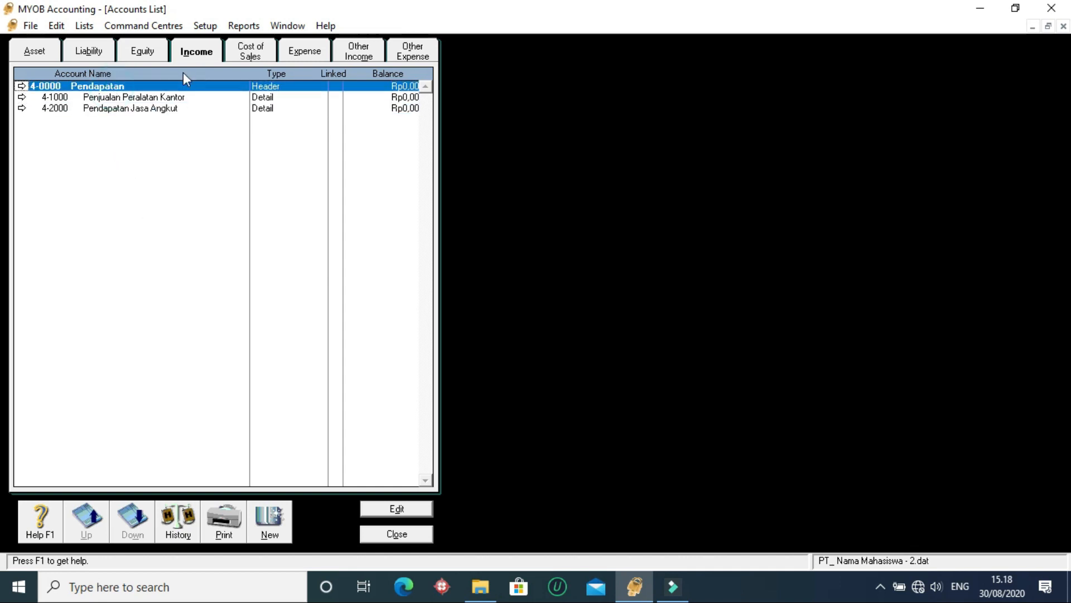
click(96, 98)
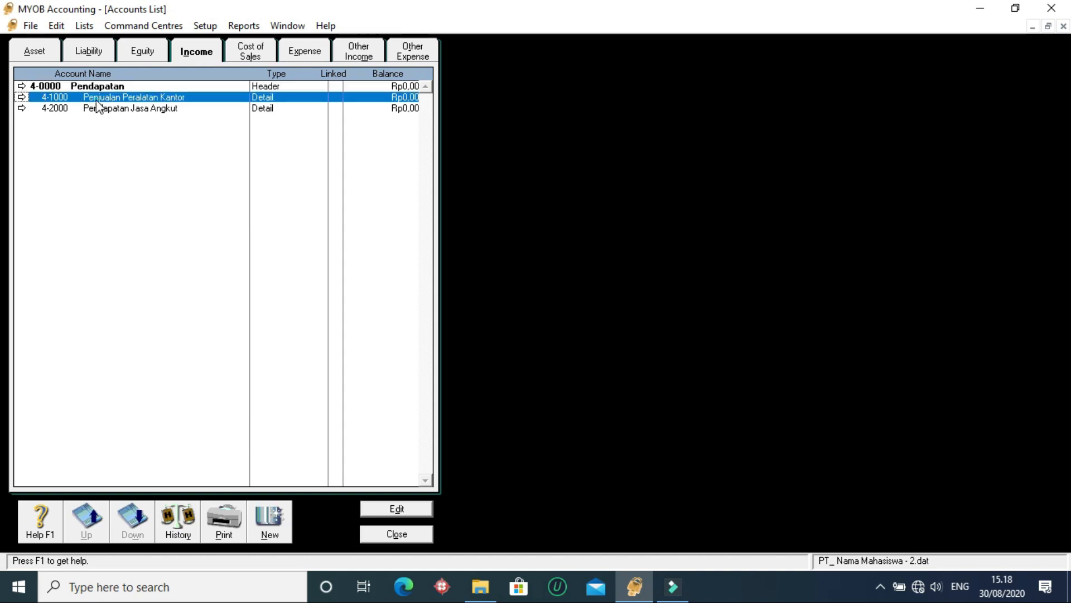
click(123, 86)
click(273, 521)
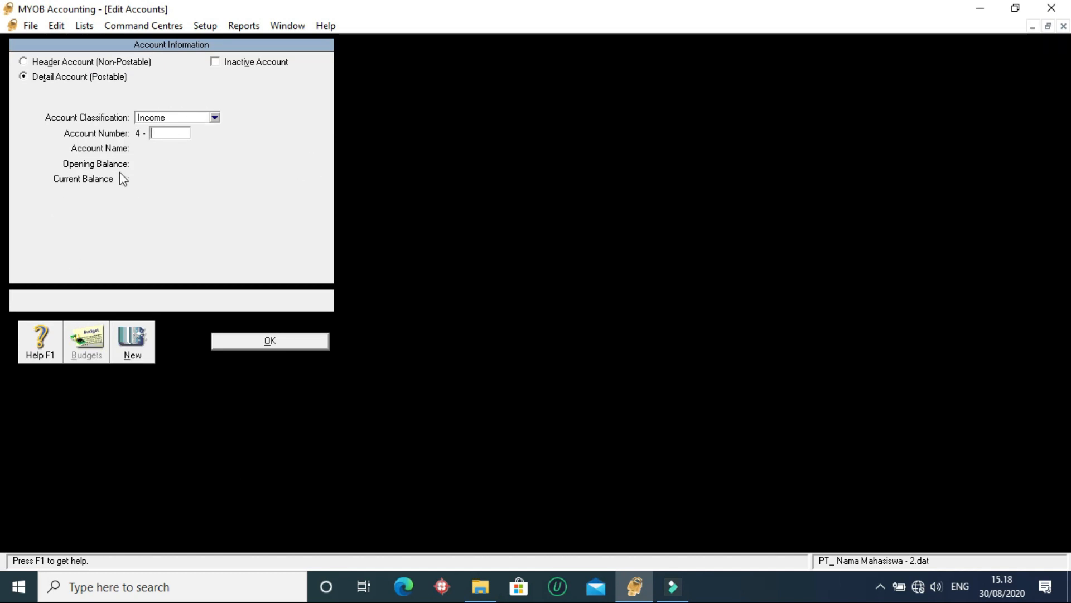
text(900)
key(BackSpace)
key(BackSpace)
key(BackSpace)
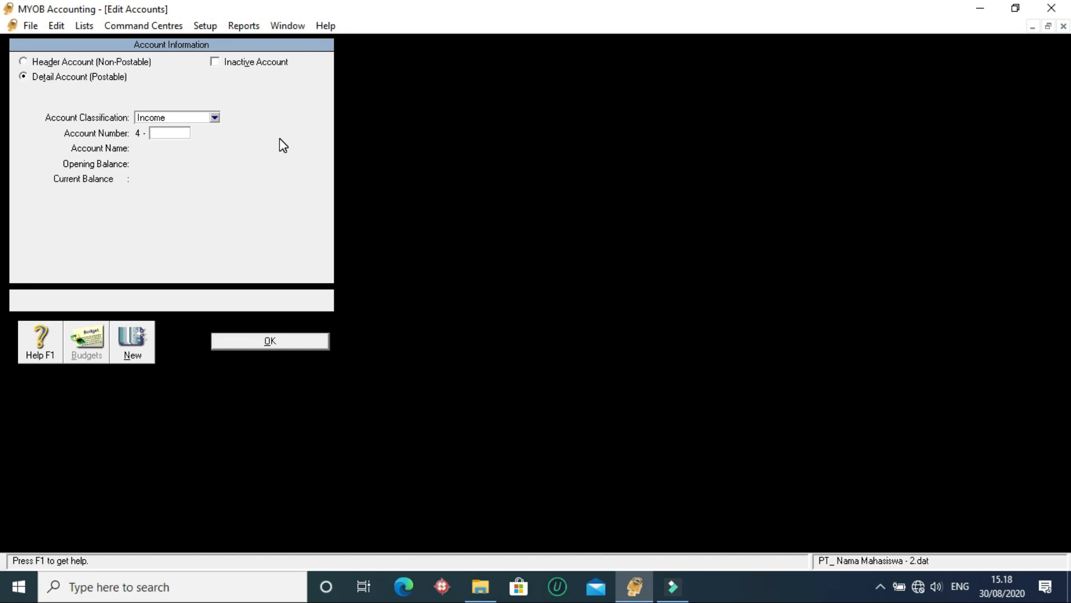
click(270, 341)
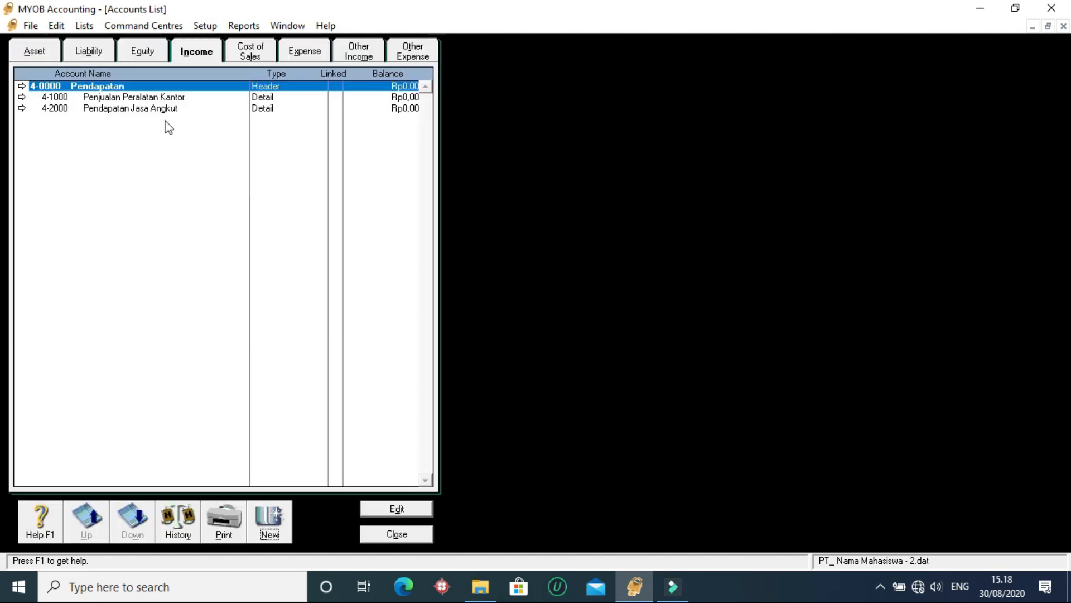
- Look through the remaining account groups from Income through Cost of Sales, Expense and Other Income to Other Expense
click(160, 108)
click(157, 96)
click(149, 86)
click(257, 52)
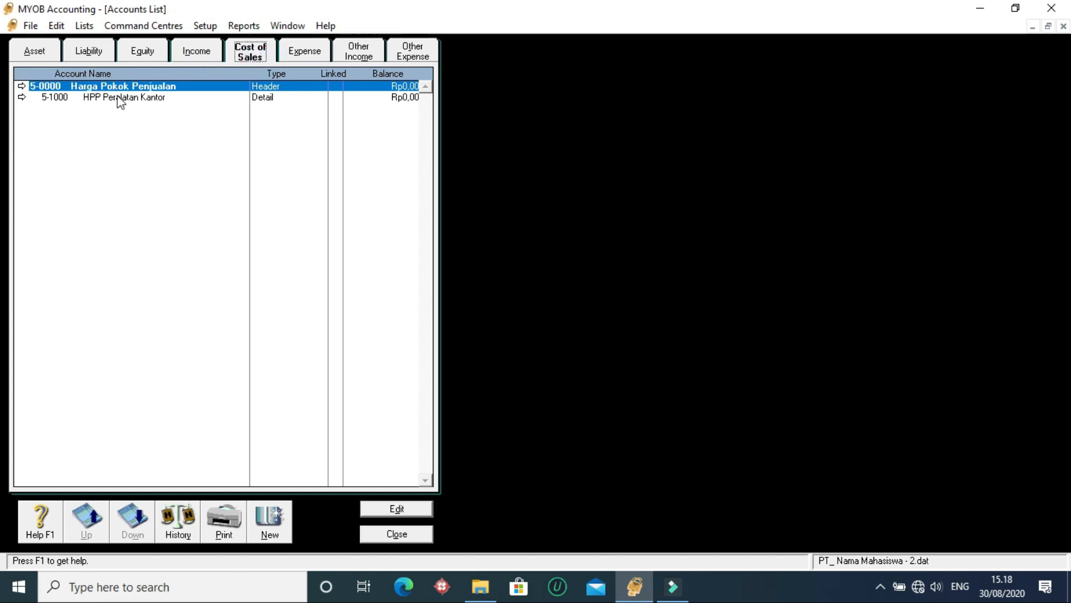
click(314, 53)
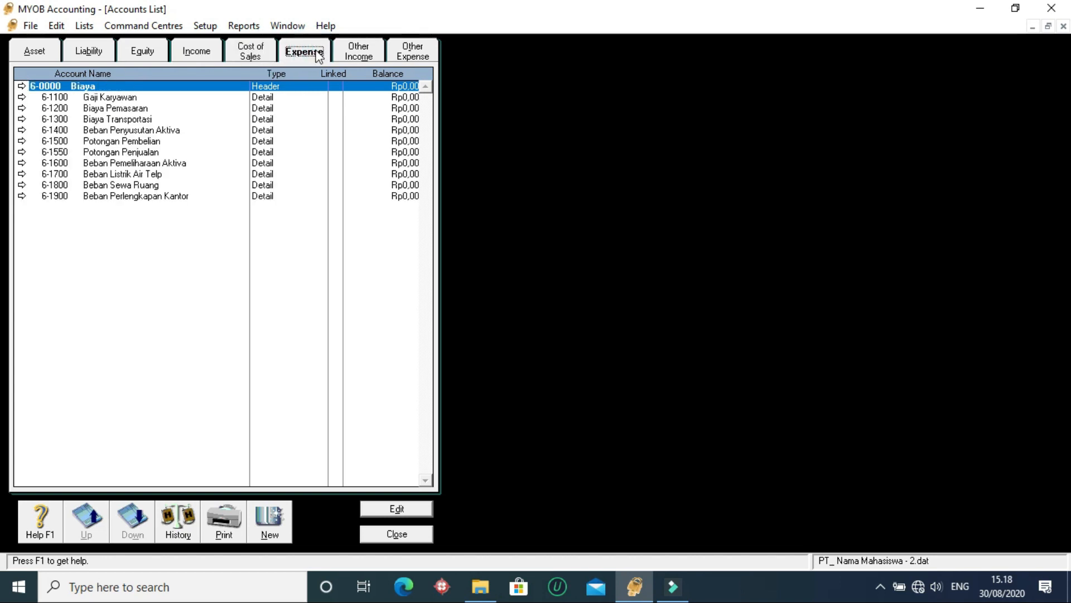
click(359, 51)
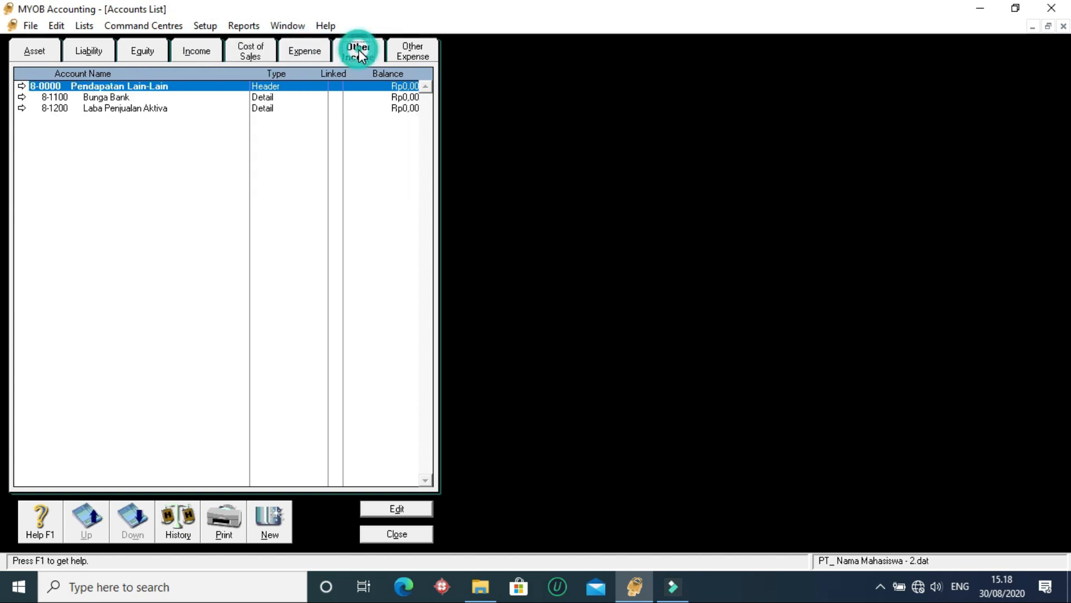
click(416, 50)
click(134, 98)
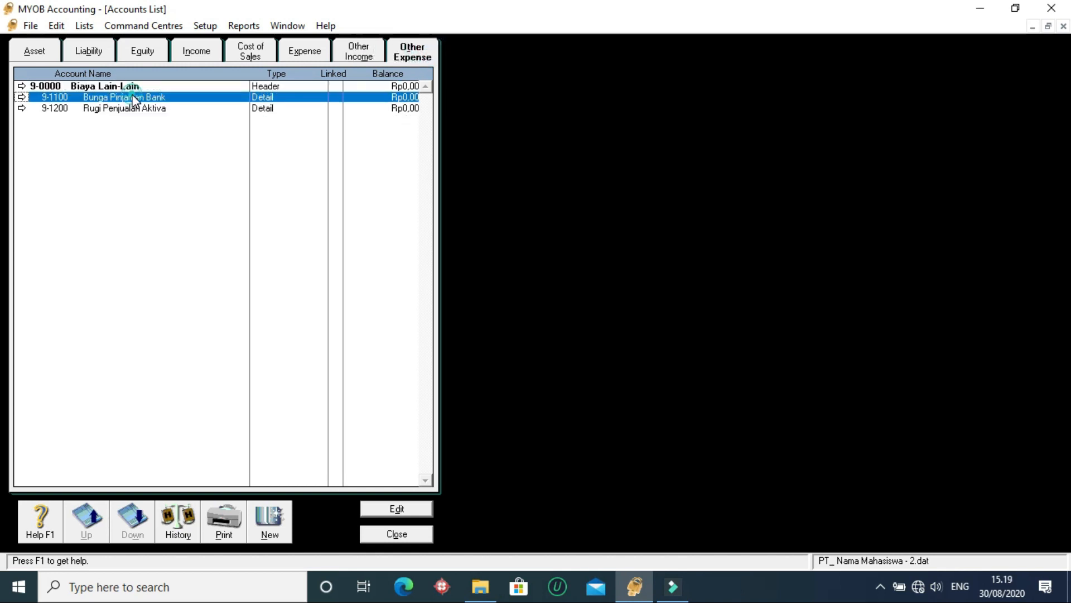
- Compare the Income, Cost of Sales and Expense account groups with Other Income and Other Expense
click(251, 52)
click(305, 50)
click(193, 51)
click(257, 51)
click(305, 50)
click(199, 53)
click(285, 53)
click(250, 52)
click(344, 52)
click(410, 52)
click(240, 51)
click(179, 51)
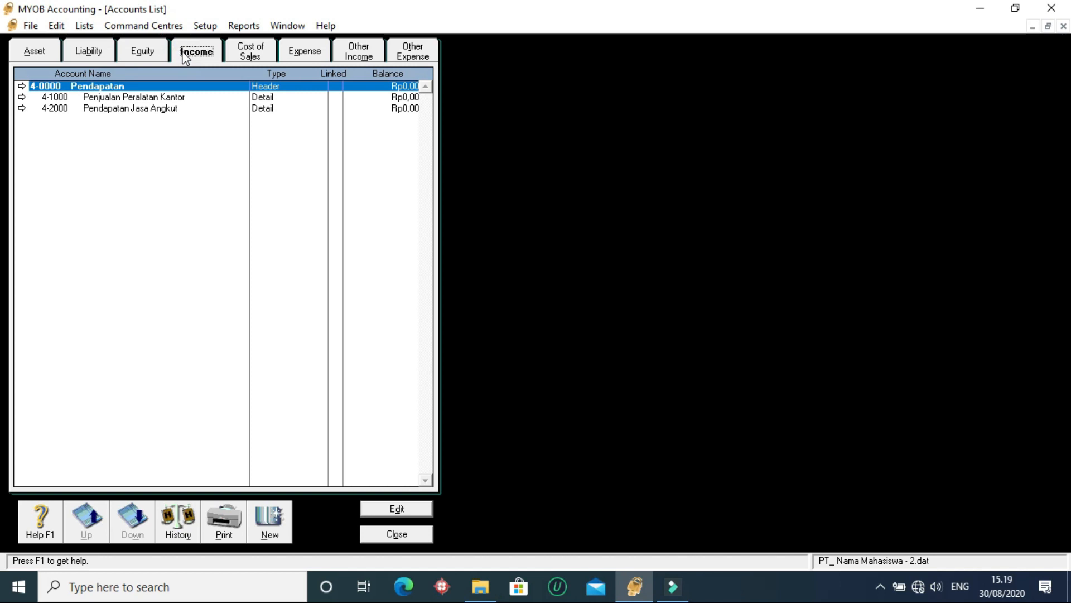
click(257, 55)
click(304, 52)
click(362, 51)
click(410, 53)
click(186, 54)
click(236, 54)
click(301, 53)
click(347, 56)
click(411, 51)
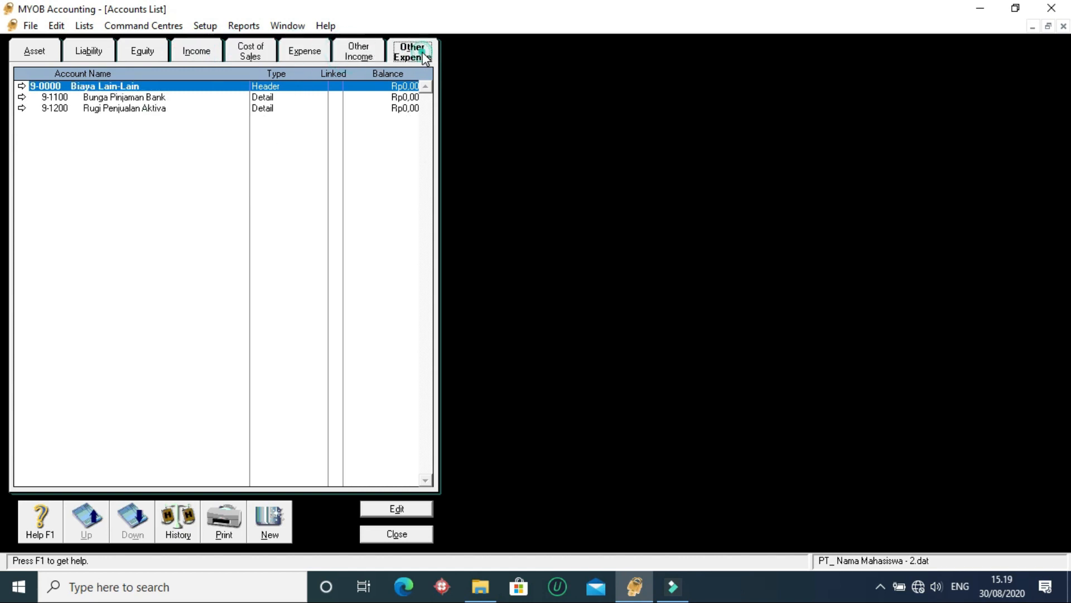
click(190, 53)
click(245, 53)
click(313, 53)
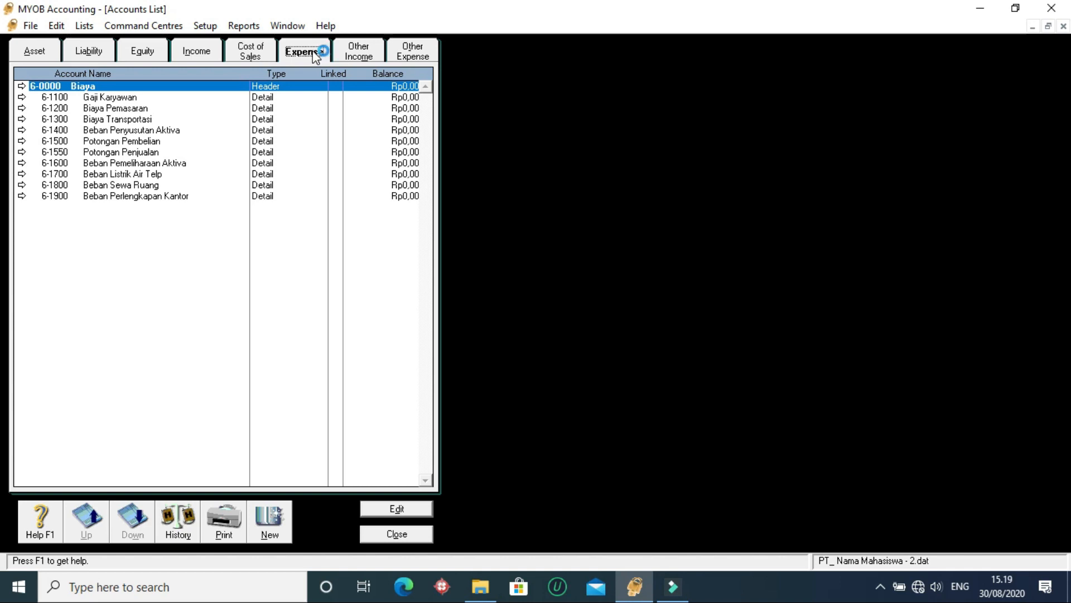
- Review the Asset, Liability and Equity account groups alongside Income
click(36, 56)
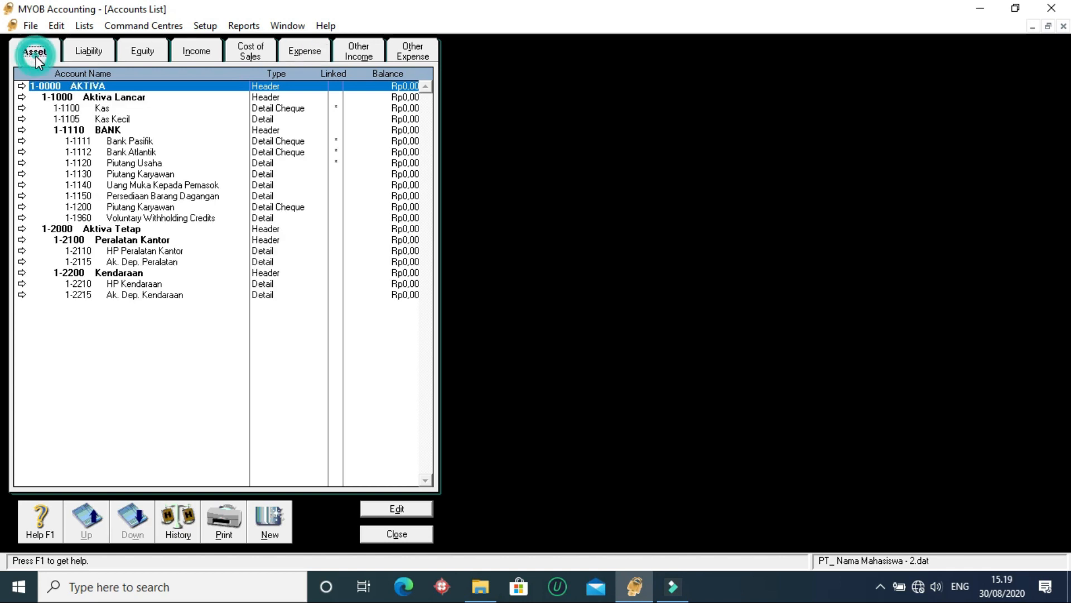
click(91, 59)
click(150, 52)
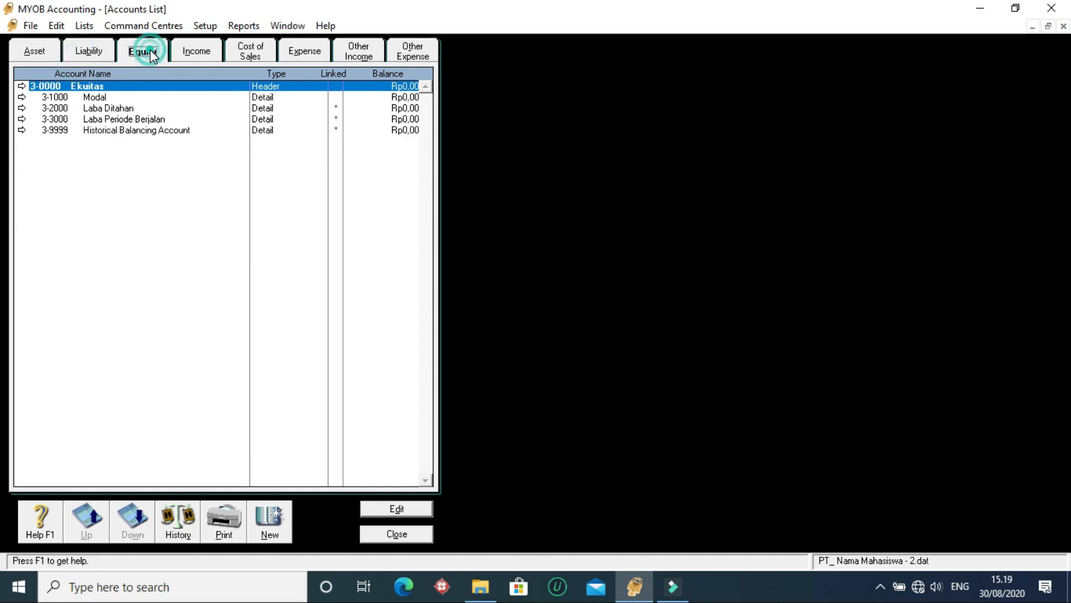
click(109, 51)
click(51, 54)
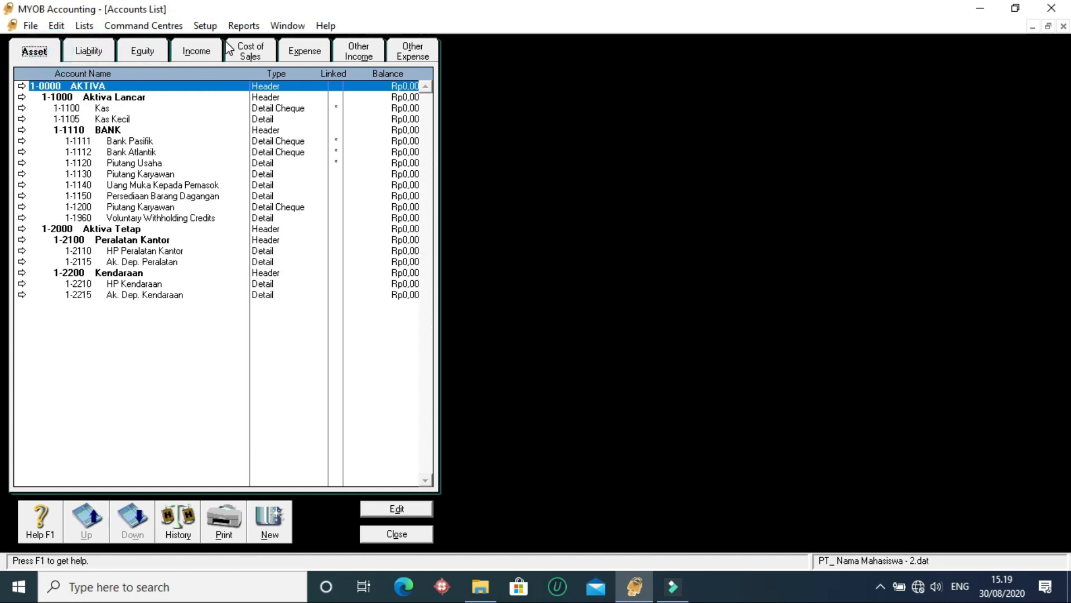
click(195, 51)
click(134, 53)
click(92, 54)
- View the sales linked accounts without changing them, then return to the Liability accounts list
click(202, 27)
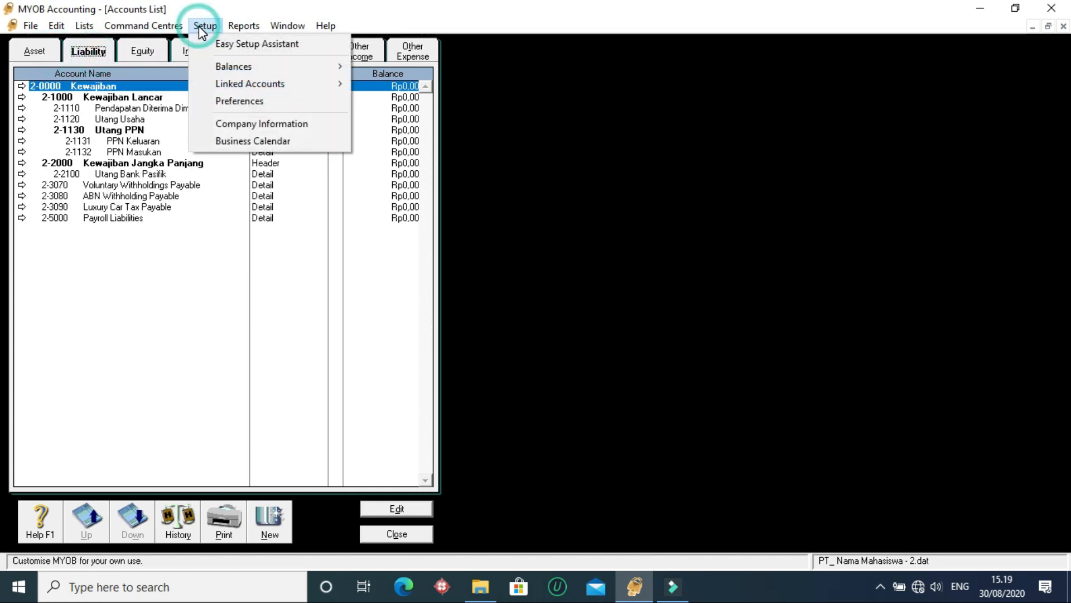
mouse_move(220, 87)
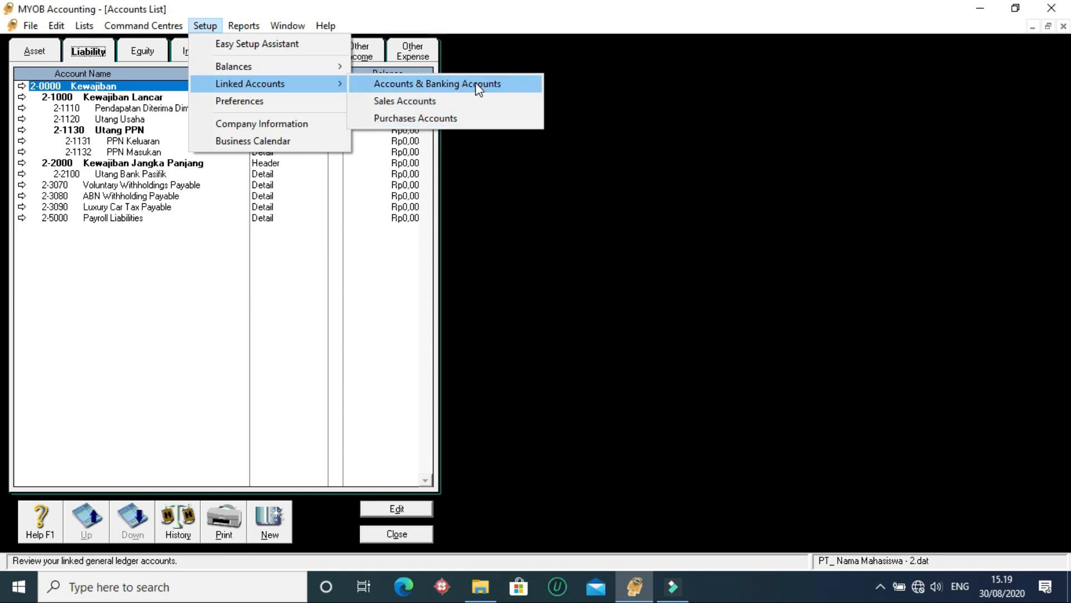
click(453, 103)
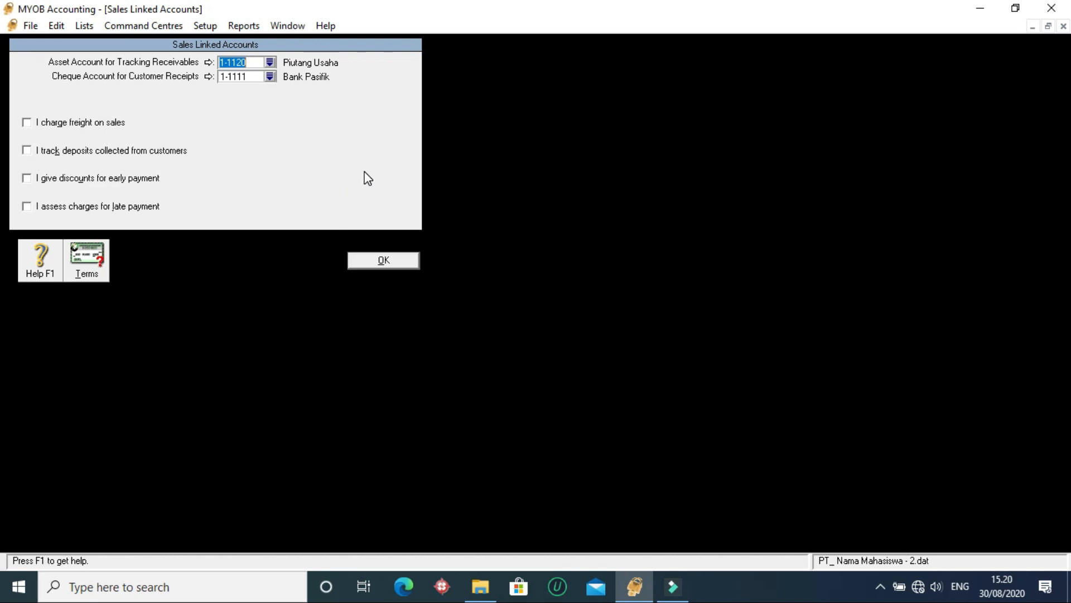
click(400, 260)
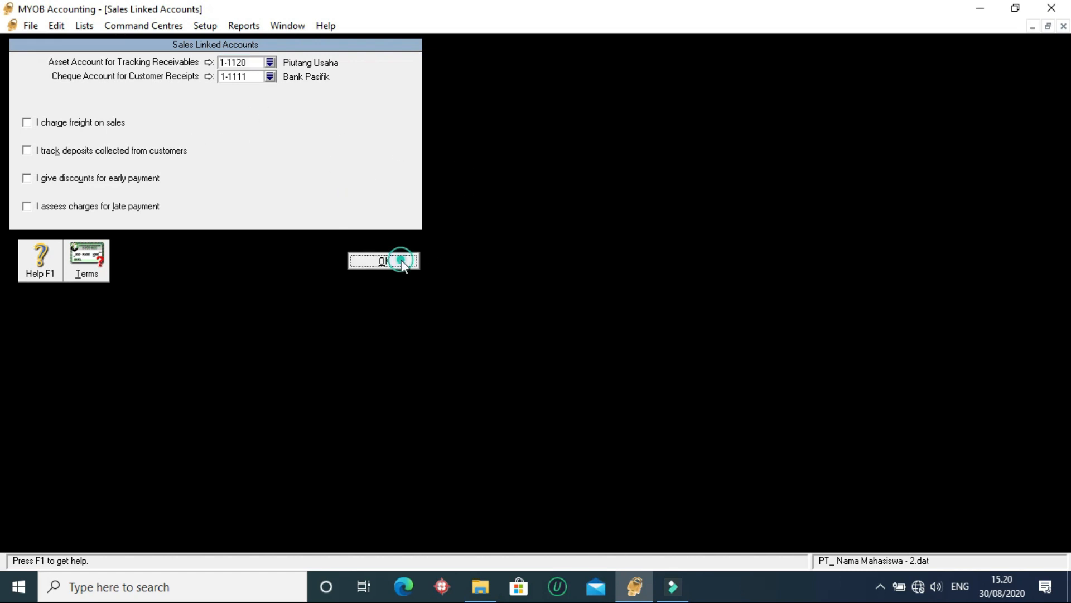
click(279, 185)
click(254, 153)
click(254, 133)
click(249, 152)
- In the accounts and banking linked accounts, set the cheque account for electronic payments to 1-1111 Bank Pasifik and accept the change
click(204, 25)
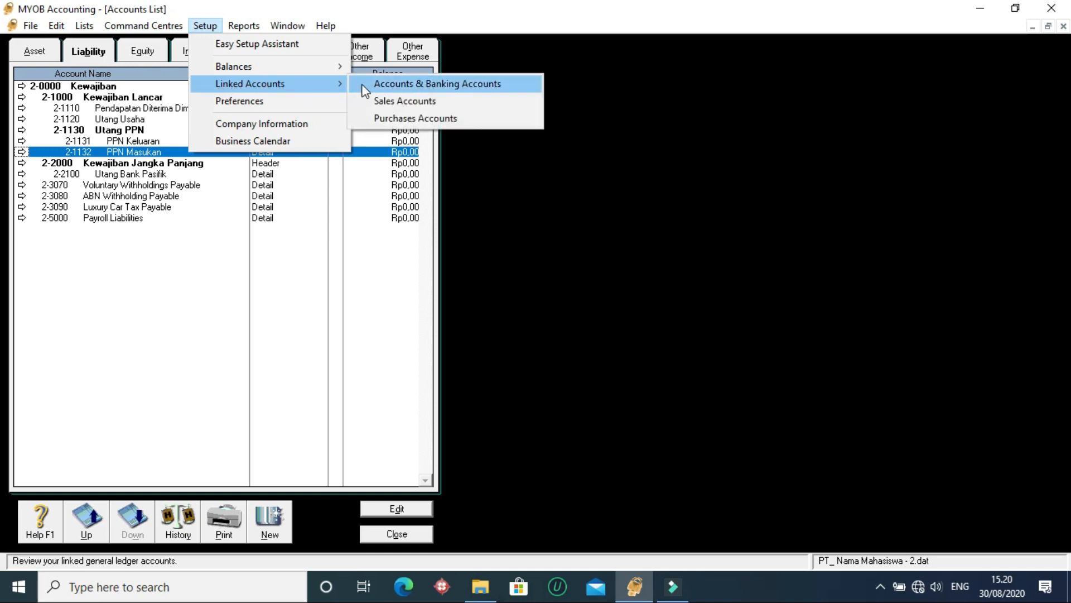
click(481, 85)
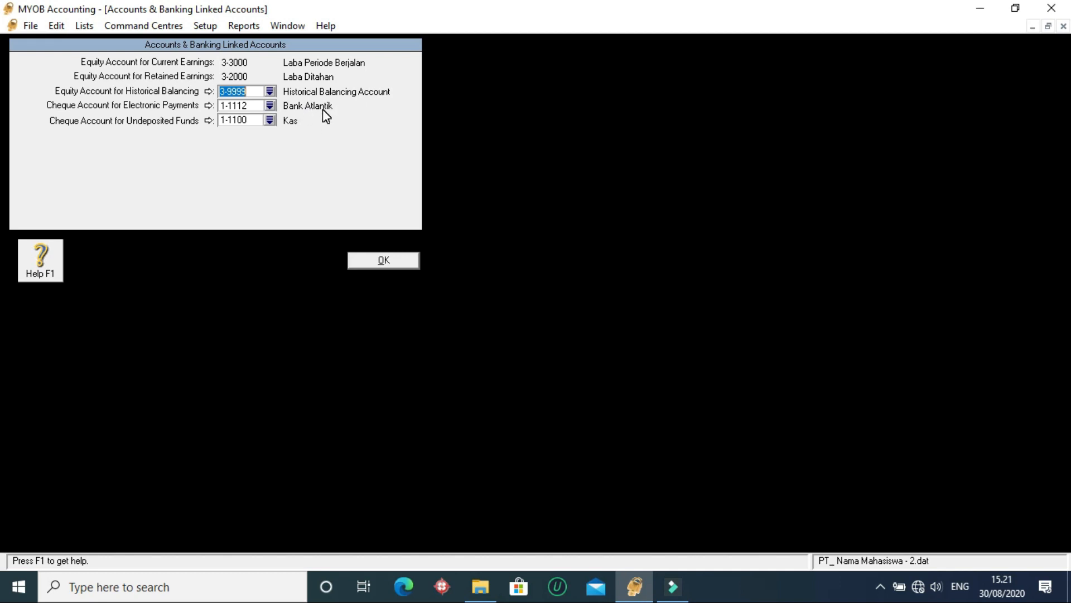
click(270, 106)
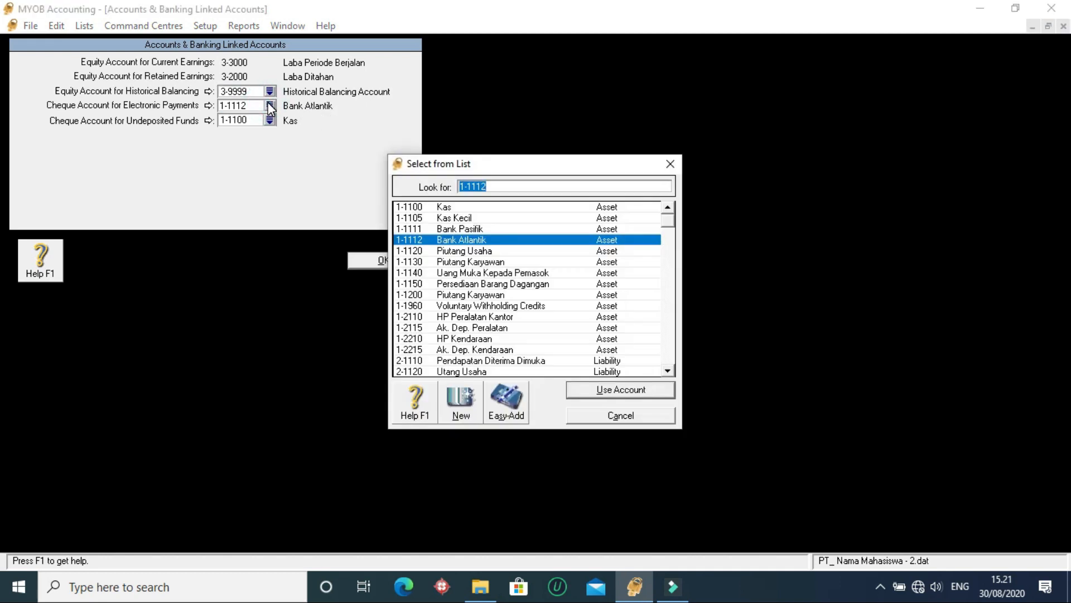
click(478, 229)
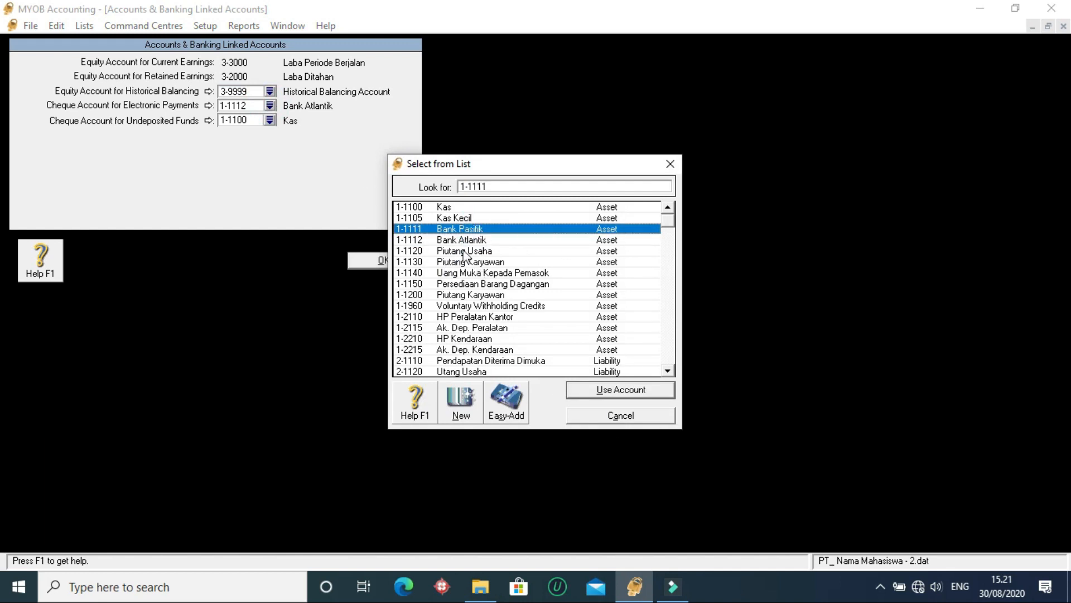
click(596, 391)
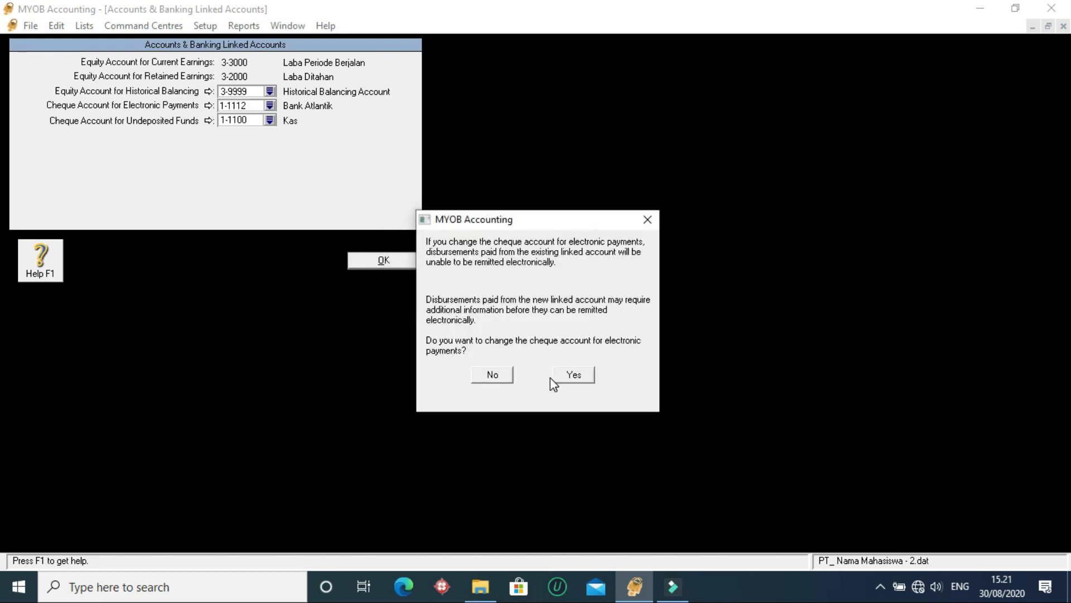
click(567, 375)
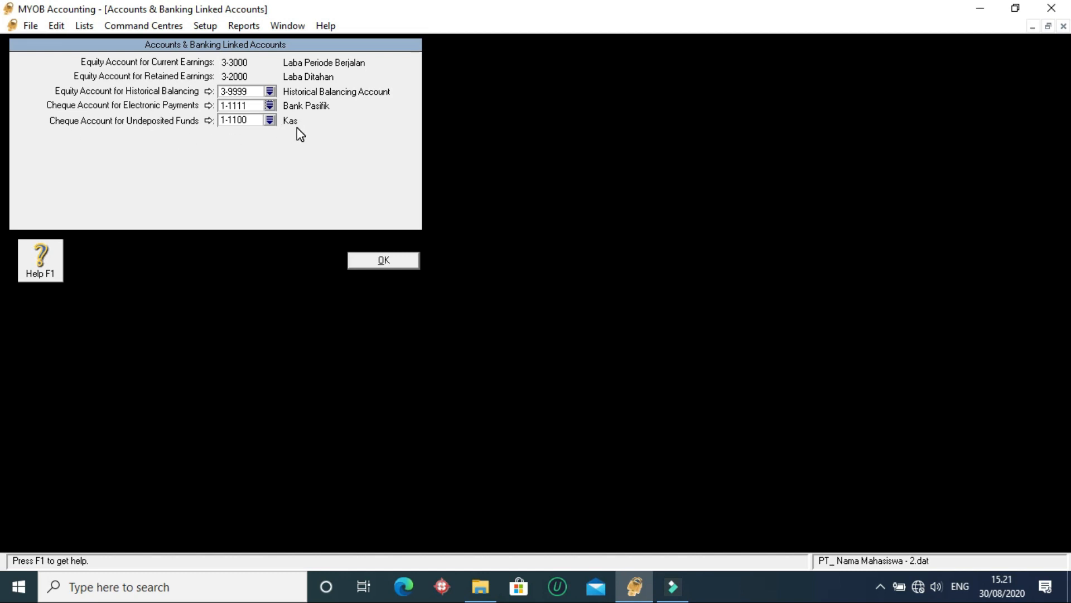
click(410, 259)
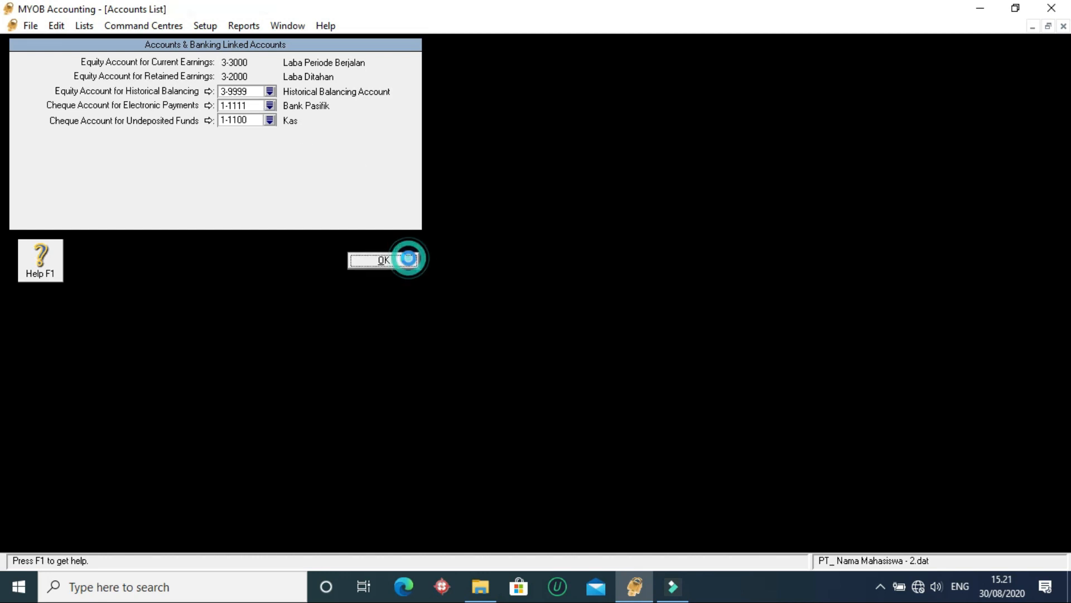
- In the sales linked accounts, use 1-1120 Piutang Usaha for tracking receivables and set the cheque account for customer receipts to 1-1112 Bank Atlantik
click(241, 185)
click(205, 26)
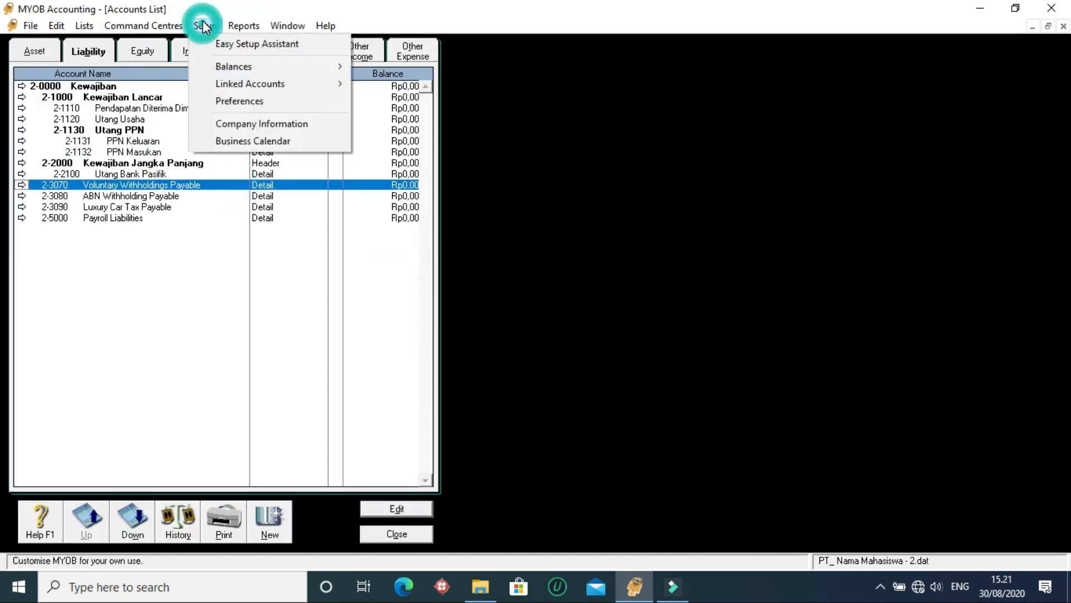
mouse_move(241, 84)
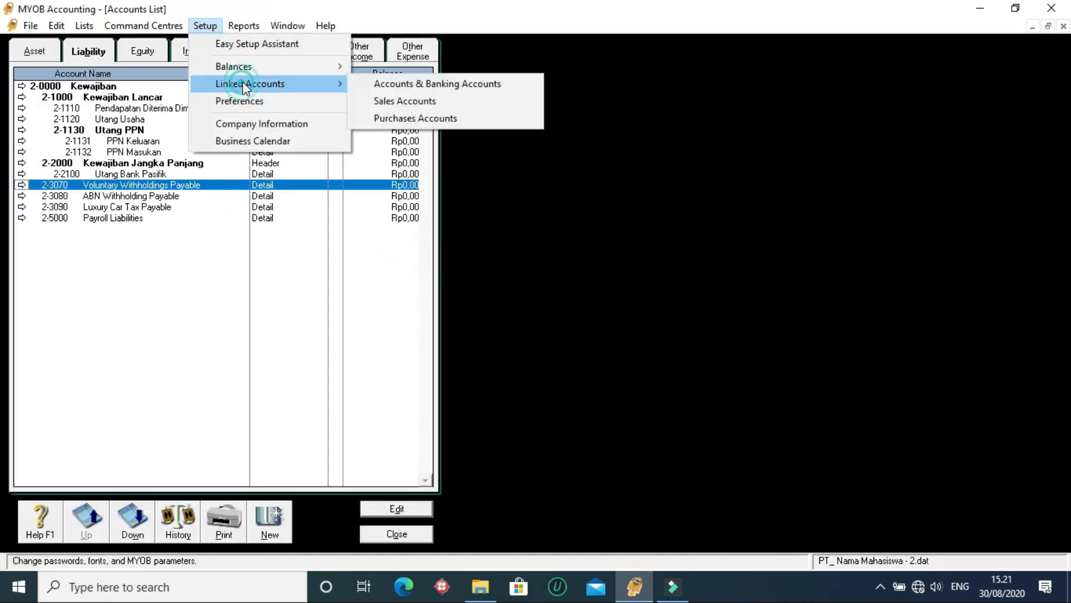
click(418, 101)
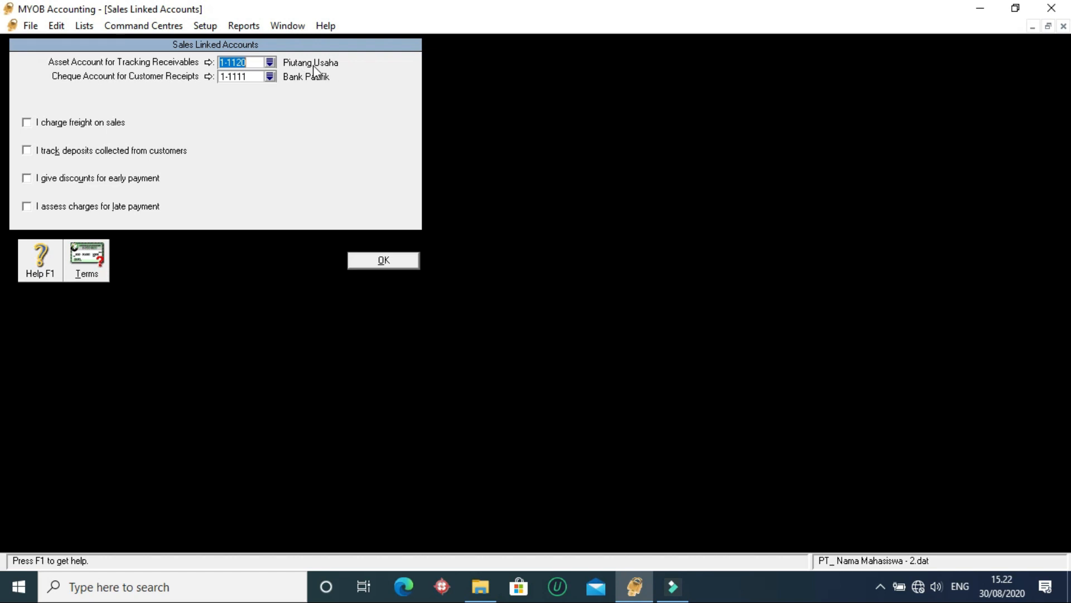
click(270, 62)
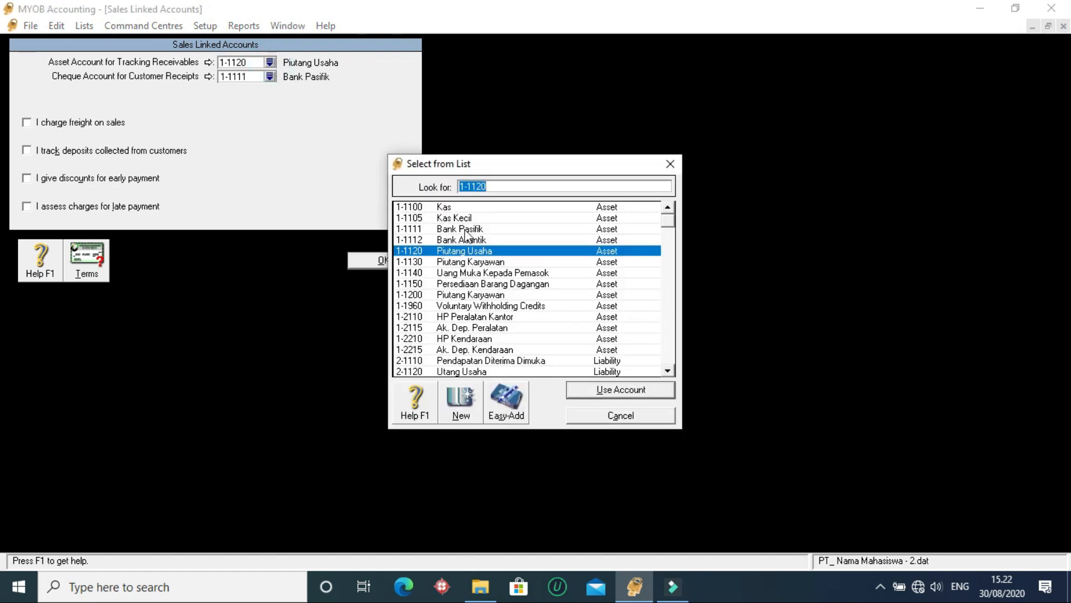
click(644, 390)
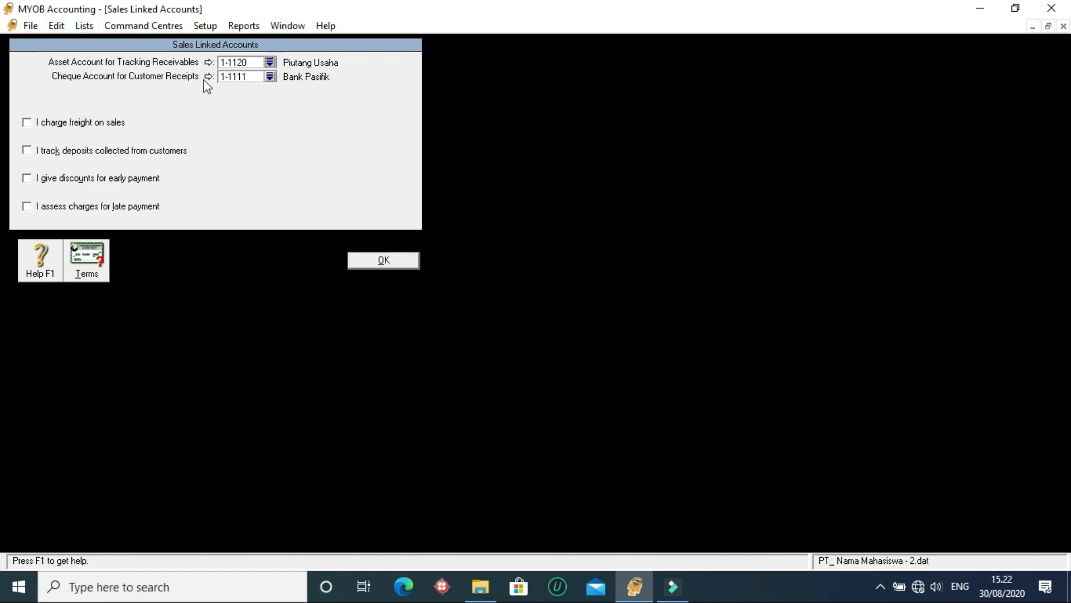
click(270, 77)
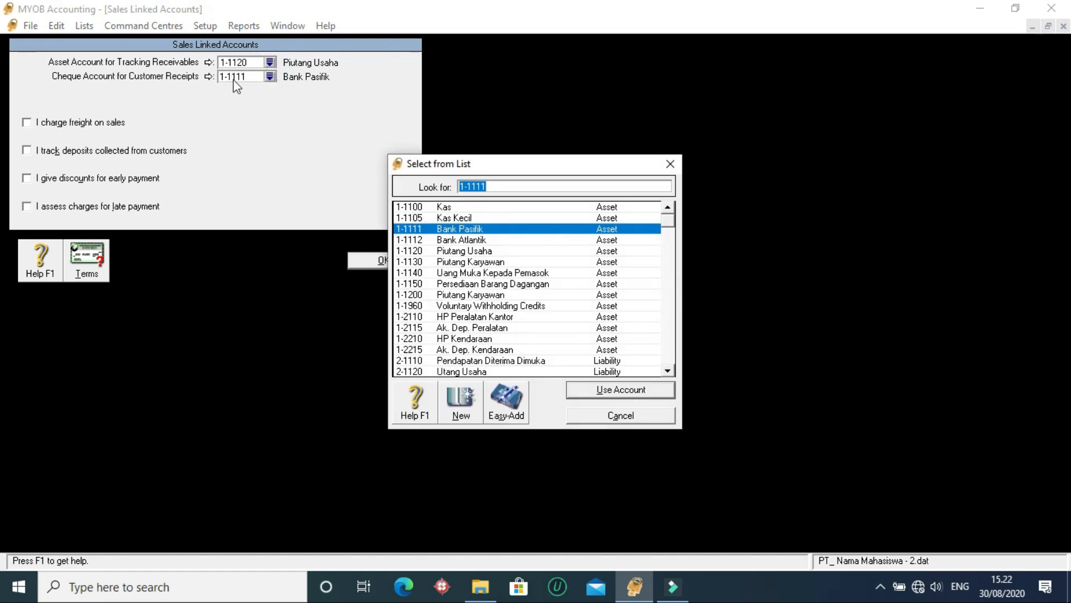
click(472, 240)
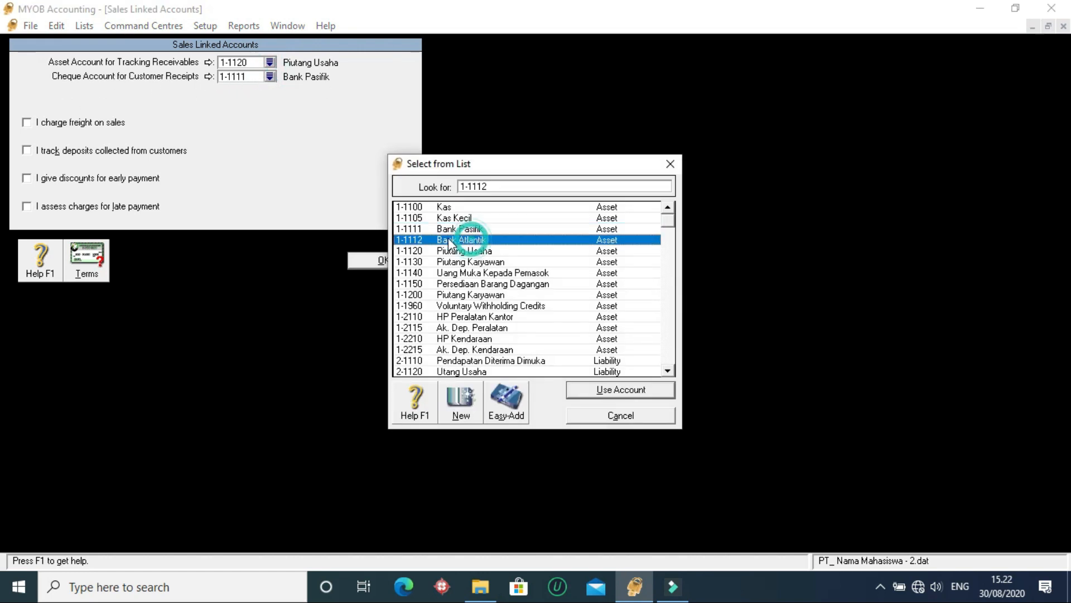
click(614, 394)
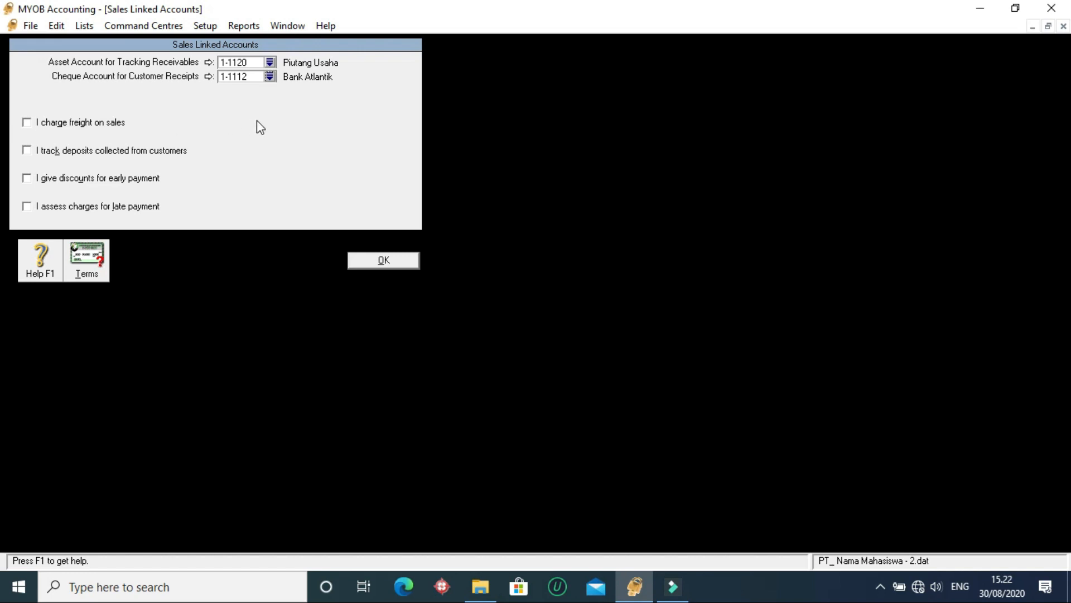
- Enable charging freight on sales and link its income account to 4-2000 Pendapatan Jasa Angkut
click(27, 123)
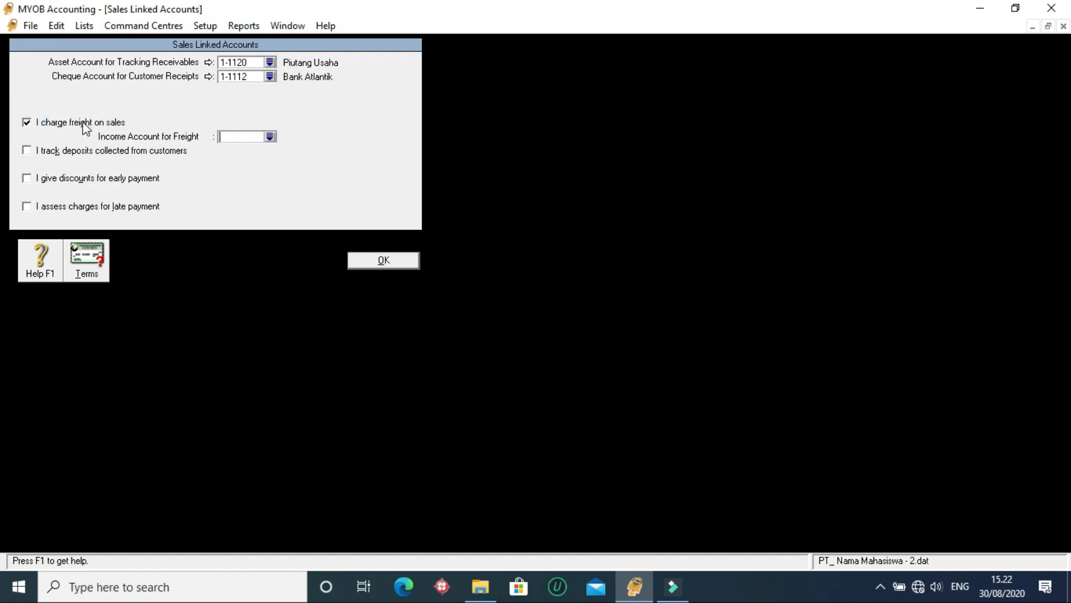
click(270, 137)
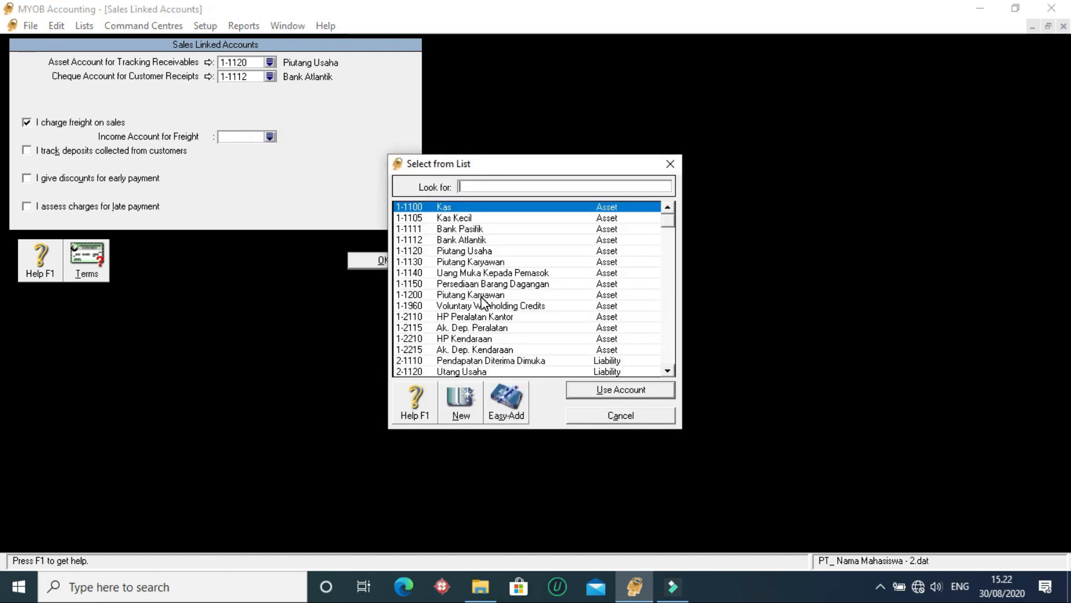
click(482, 297)
click(509, 187)
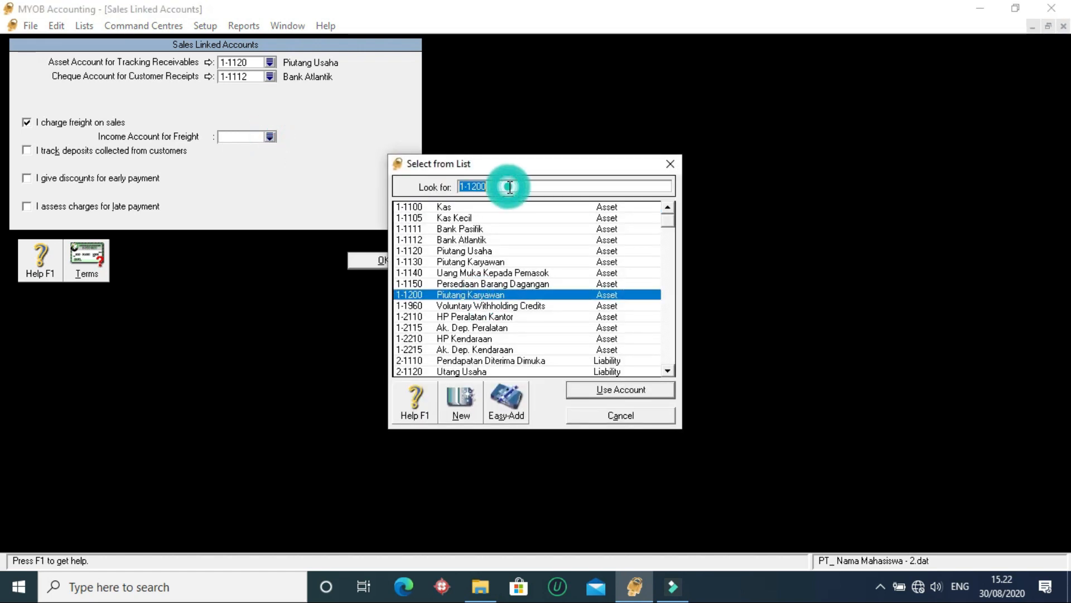
text(4-)
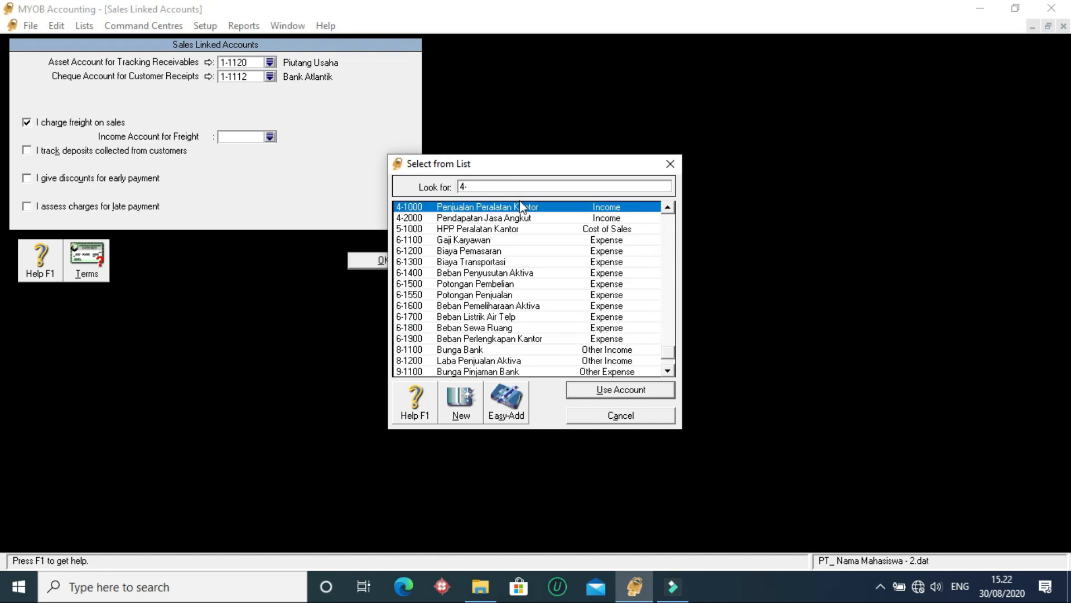
click(550, 217)
click(621, 389)
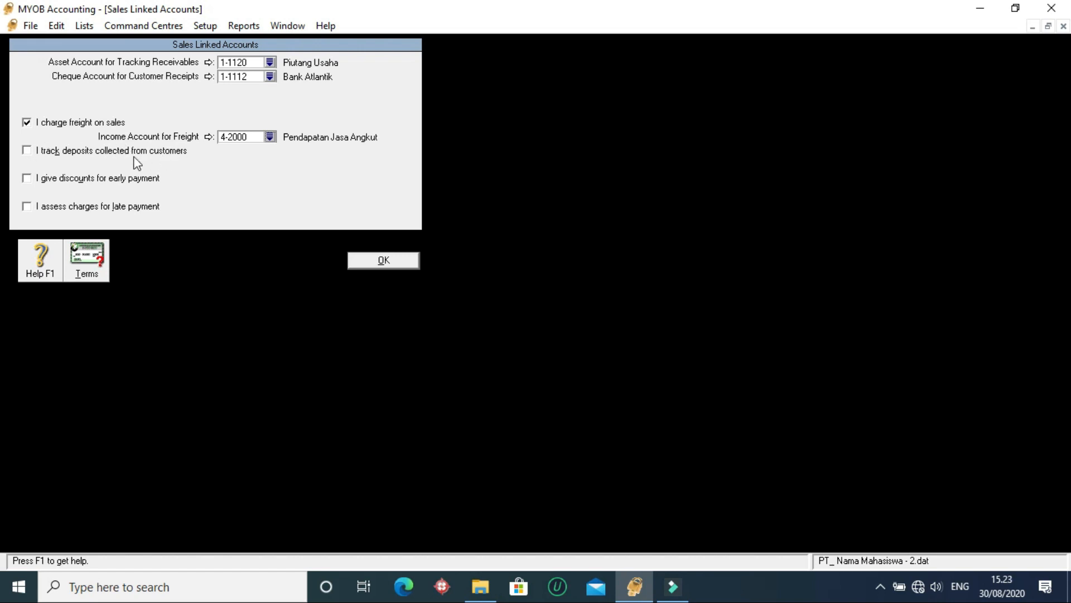
- Enable tracking of deposits collected from customers and link the liability account to 2-1110 Pendapatan Diterima Dimuka
click(26, 150)
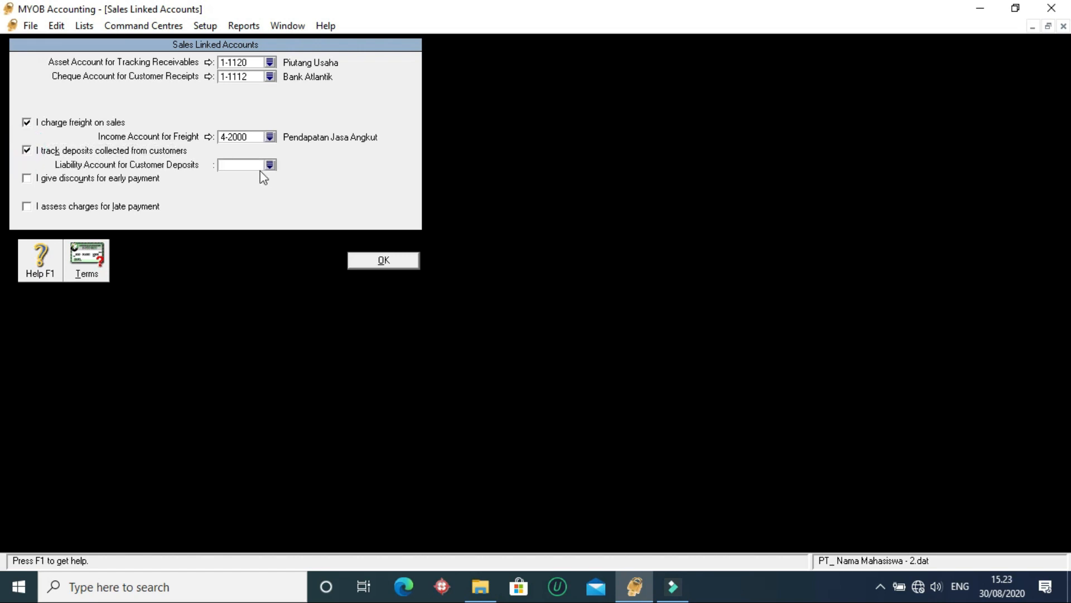
click(269, 166)
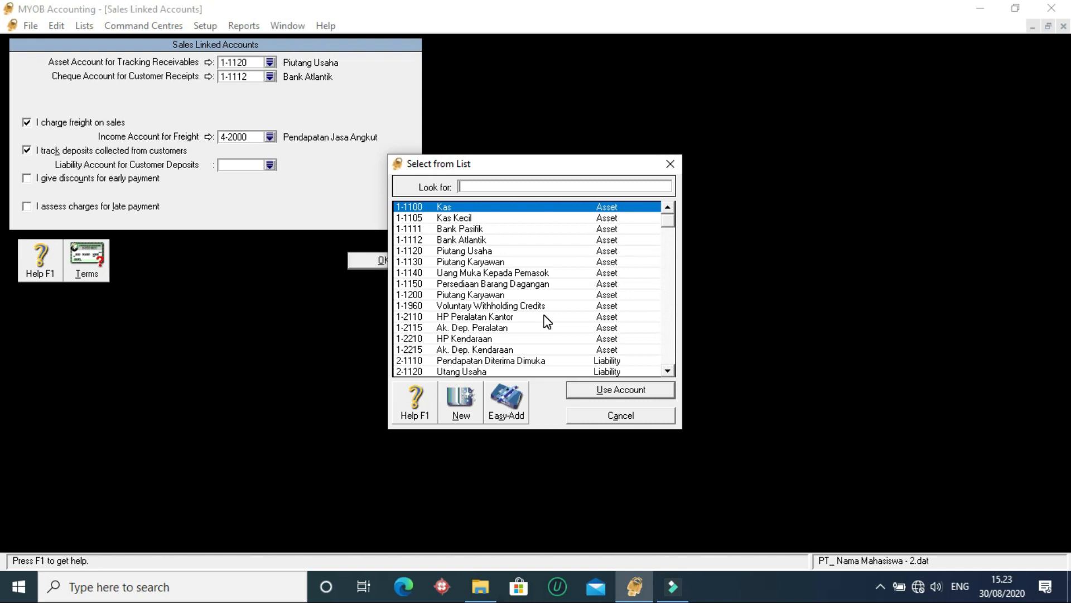
click(509, 362)
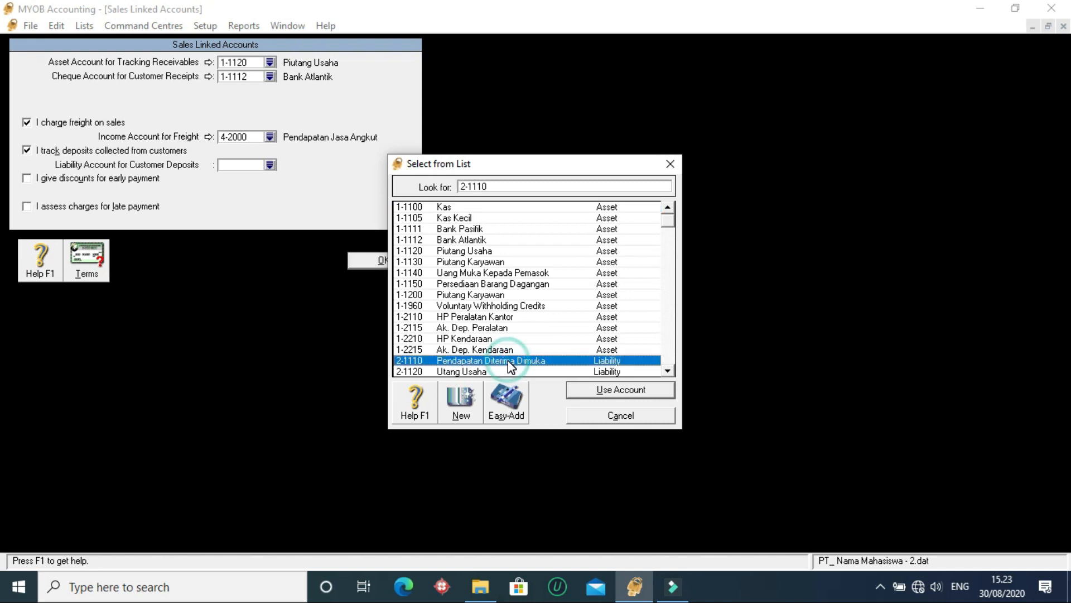
click(642, 394)
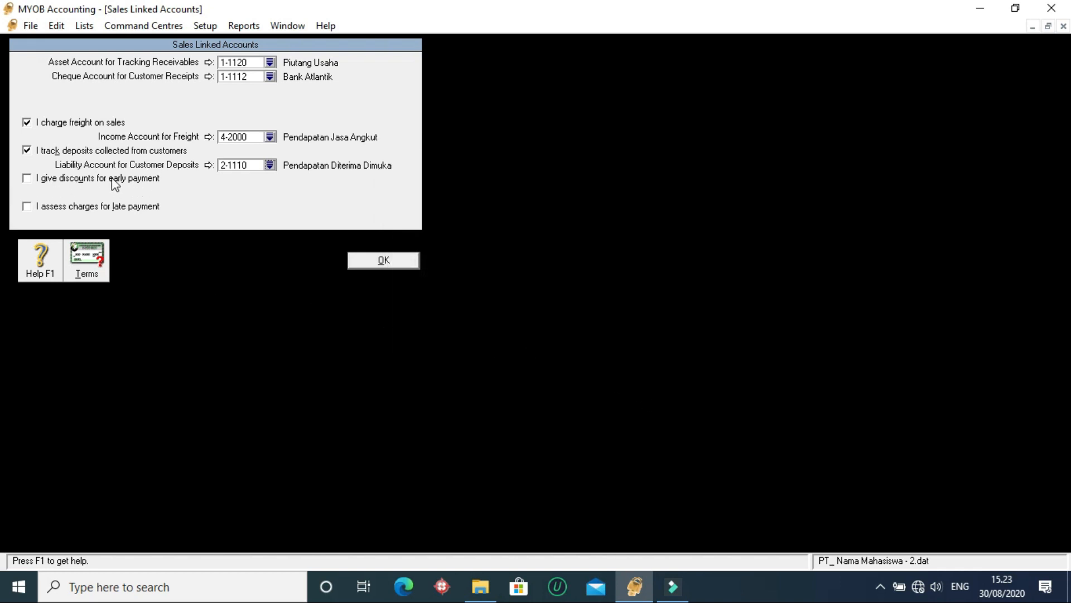
- Enable discounts for early payment on sales and link the discount account to 6-1550 Potongan Penjualan
click(29, 178)
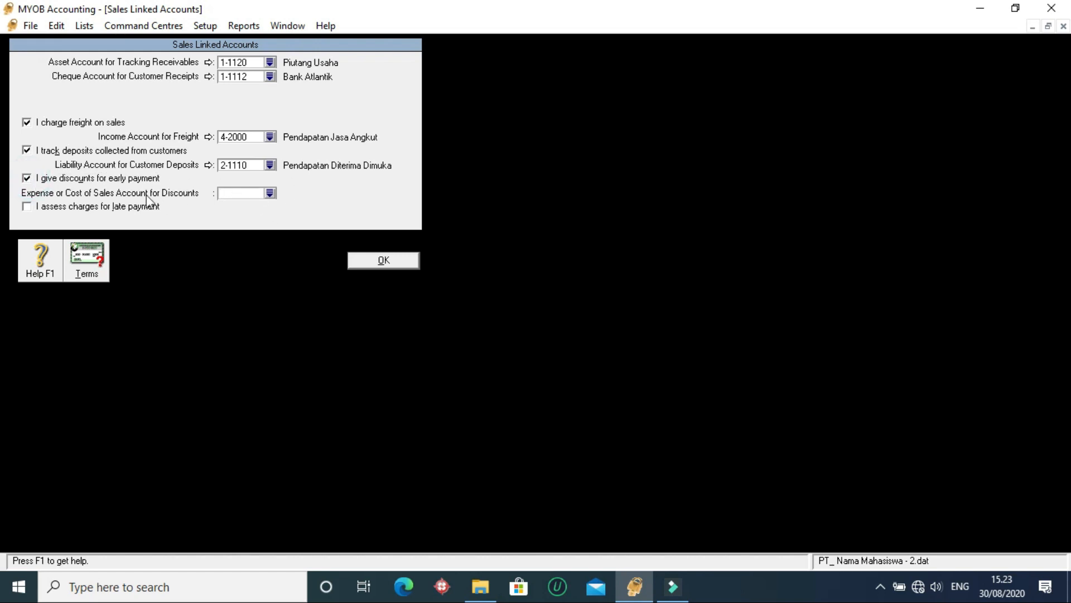
click(269, 194)
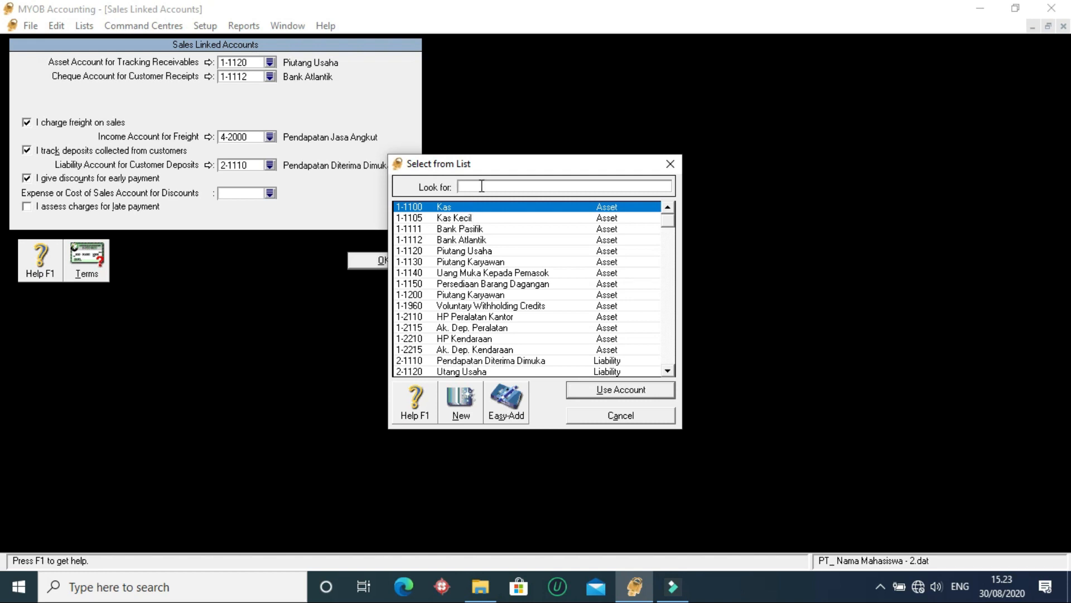
text(6)
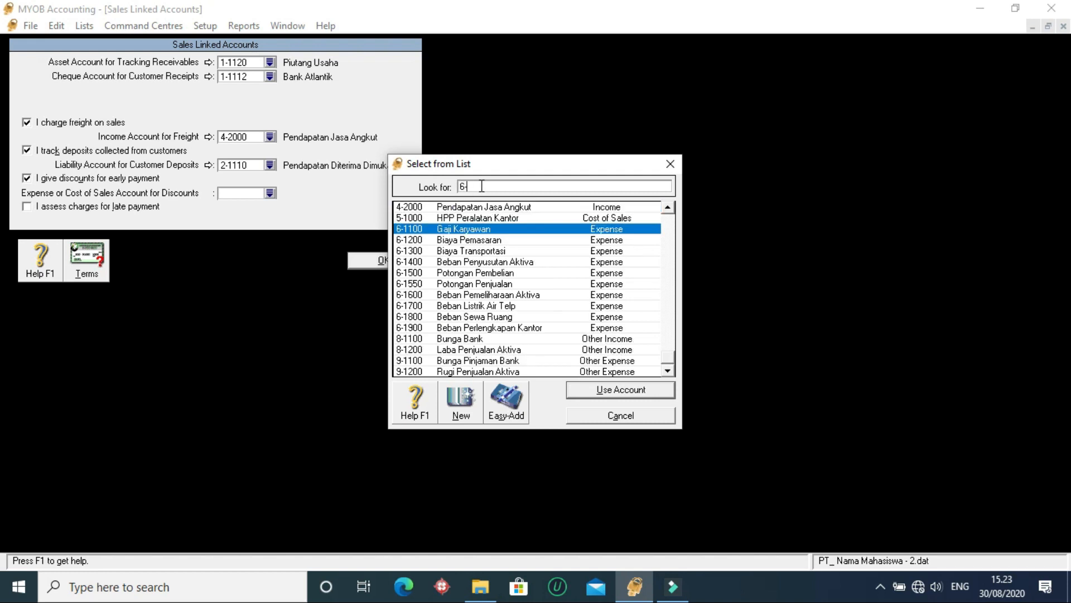
text(-1150)
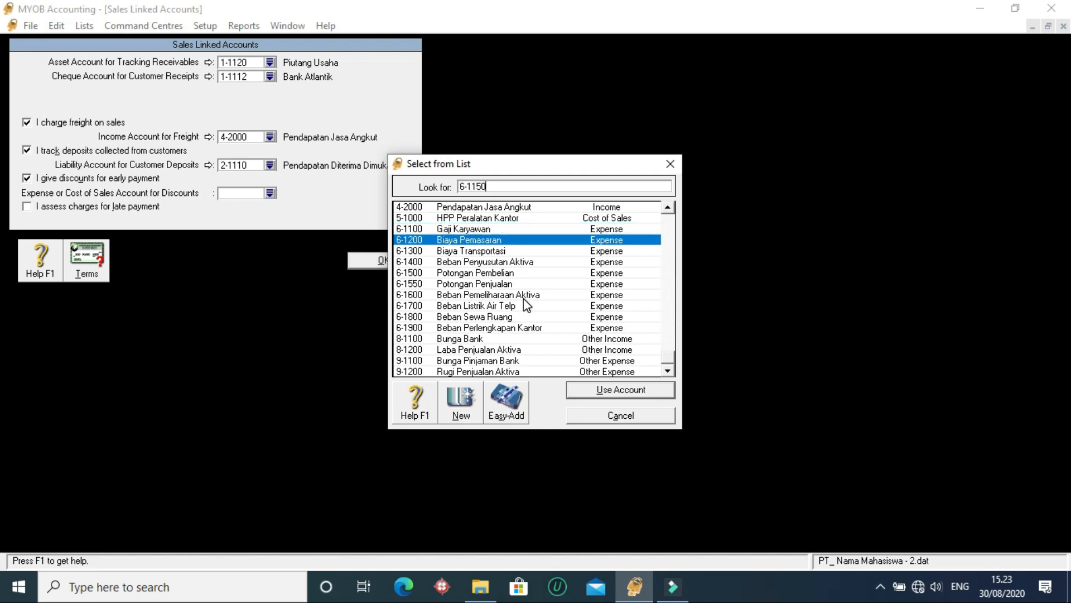
click(461, 274)
click(471, 284)
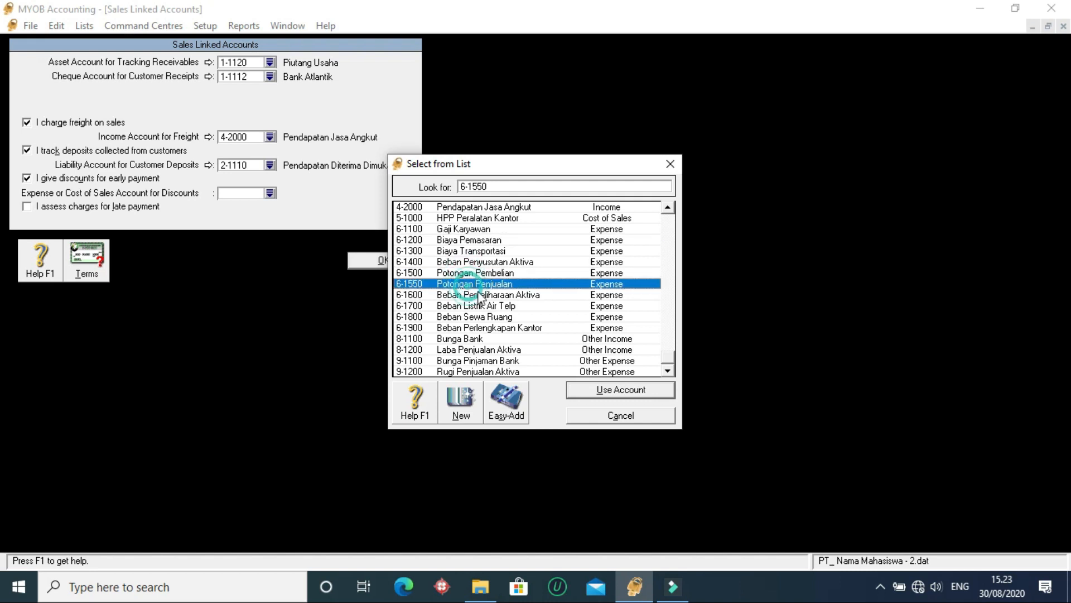
click(620, 389)
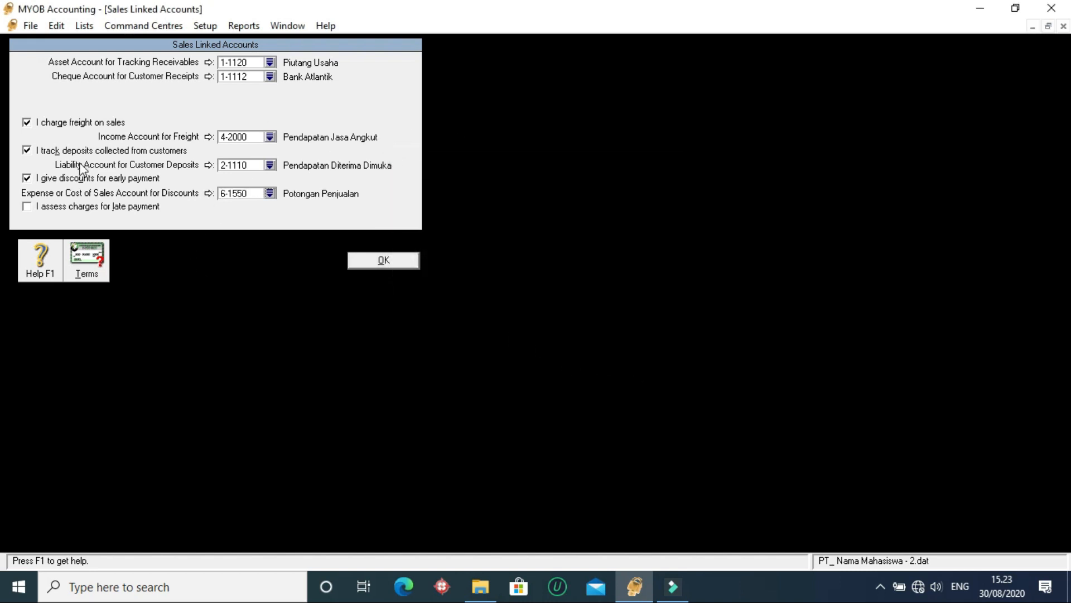
- Leave charges for late payment disabled and accept the sales linked accounts
click(83, 206)
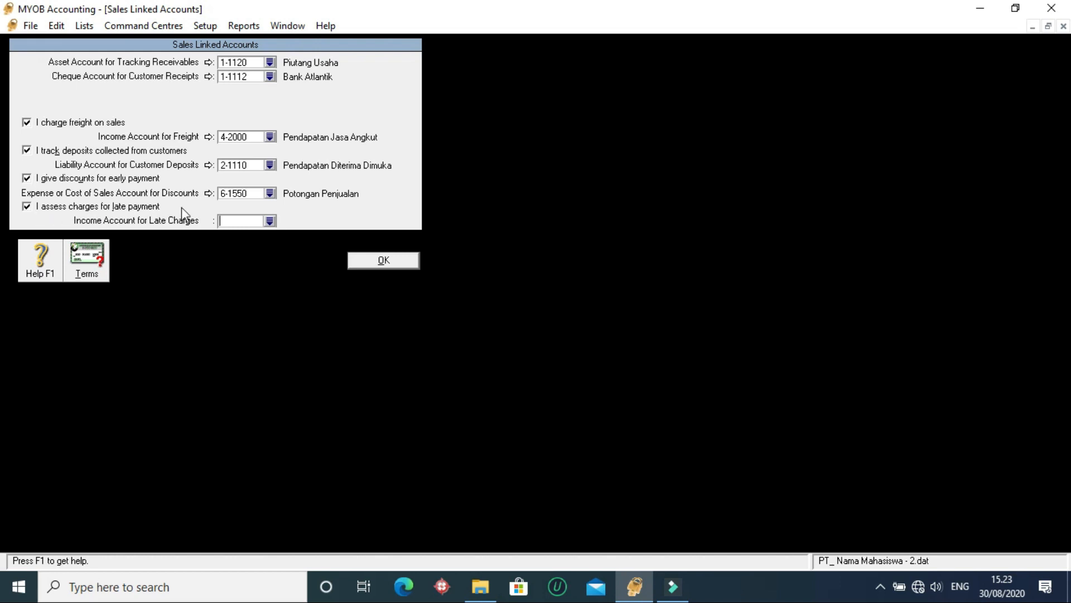
click(26, 207)
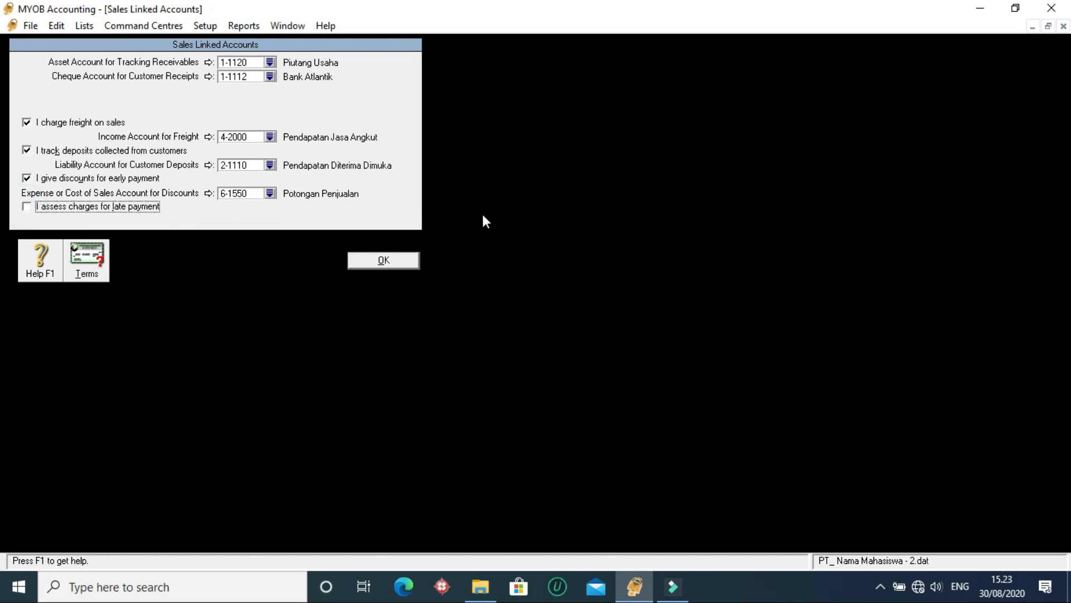
click(391, 259)
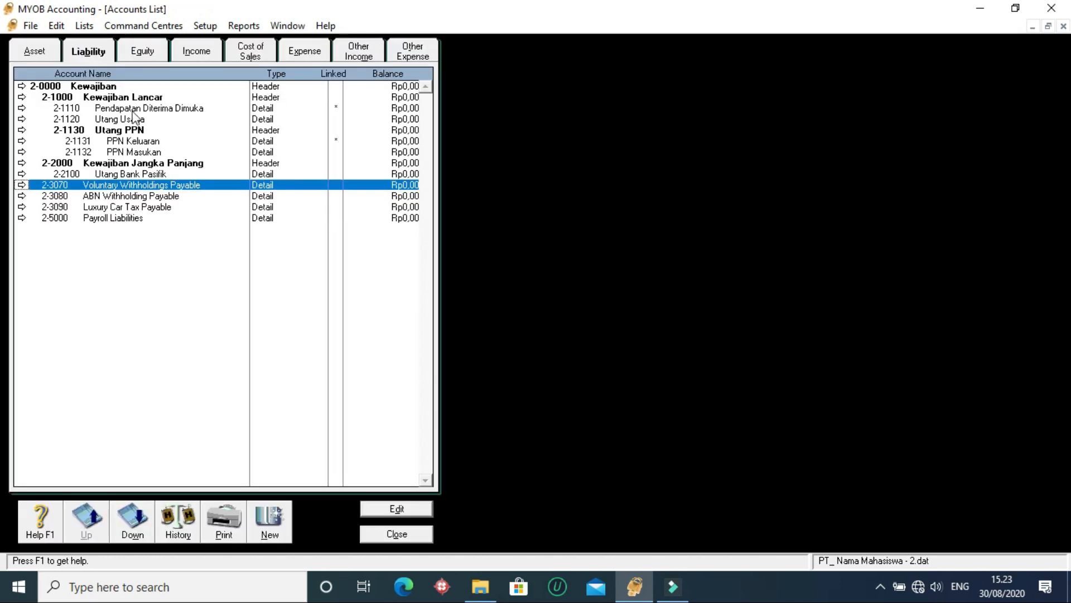
- In the purchases linked accounts, set the liability account for tracking payables to 2-1120 Utang Usaha and leave freight on purchases disabled
click(205, 25)
click(223, 83)
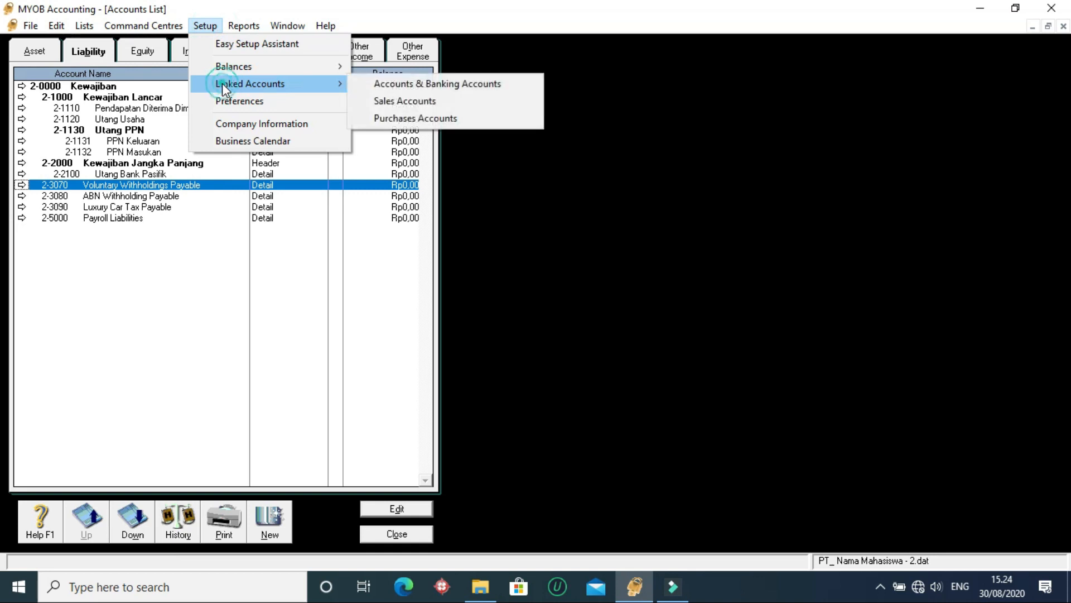
click(407, 120)
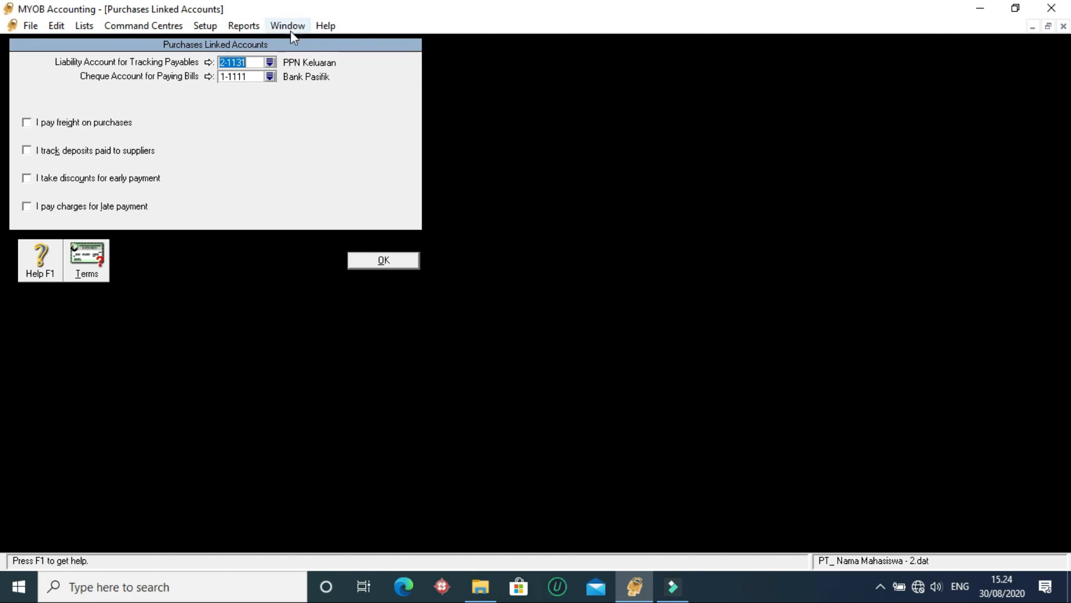
click(270, 62)
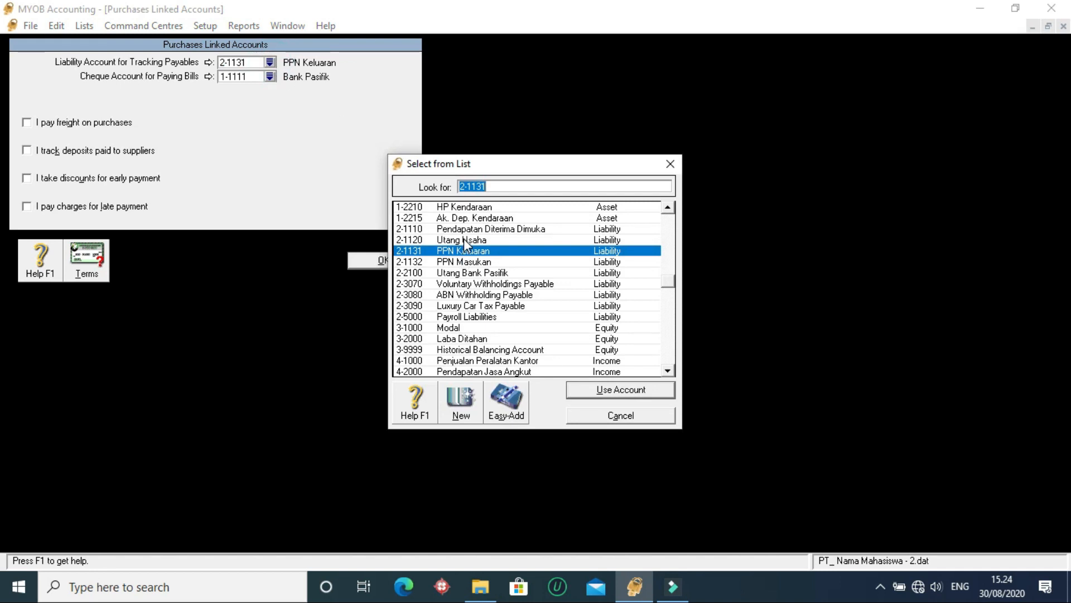
click(452, 239)
click(612, 391)
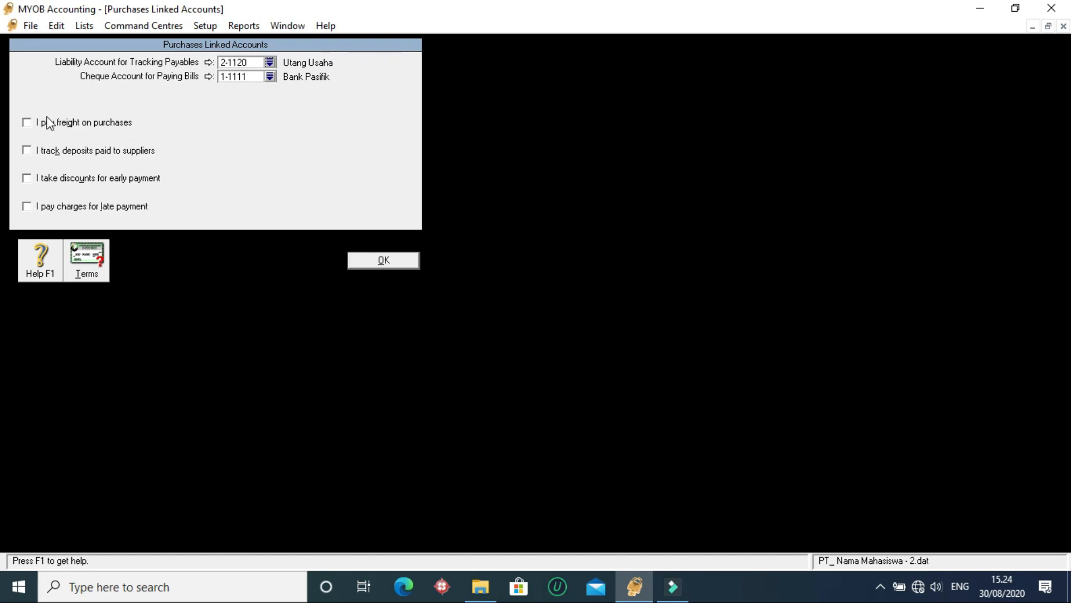
click(27, 123)
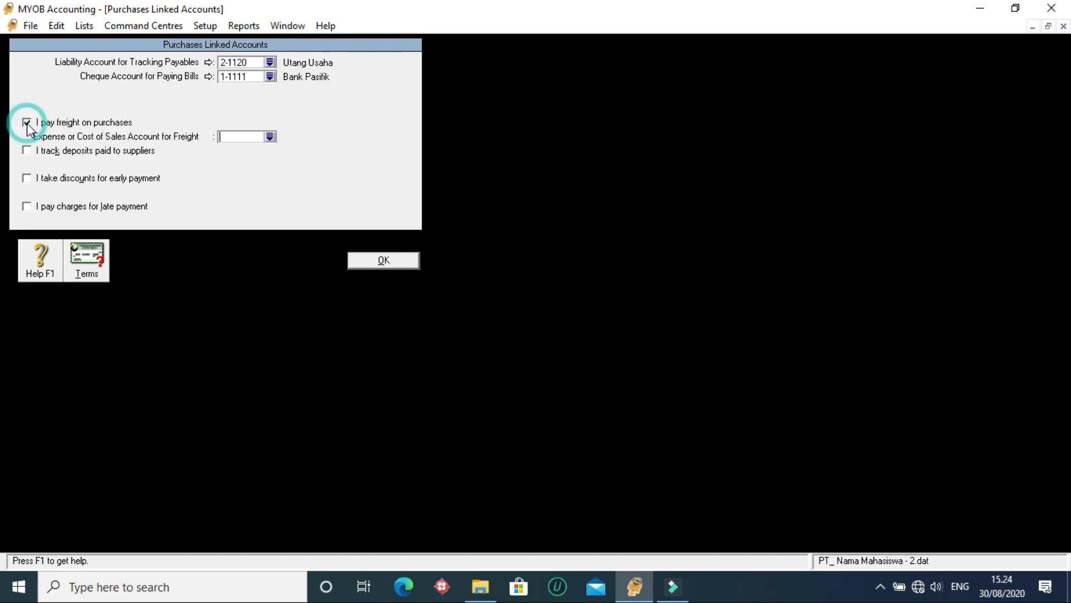
click(27, 123)
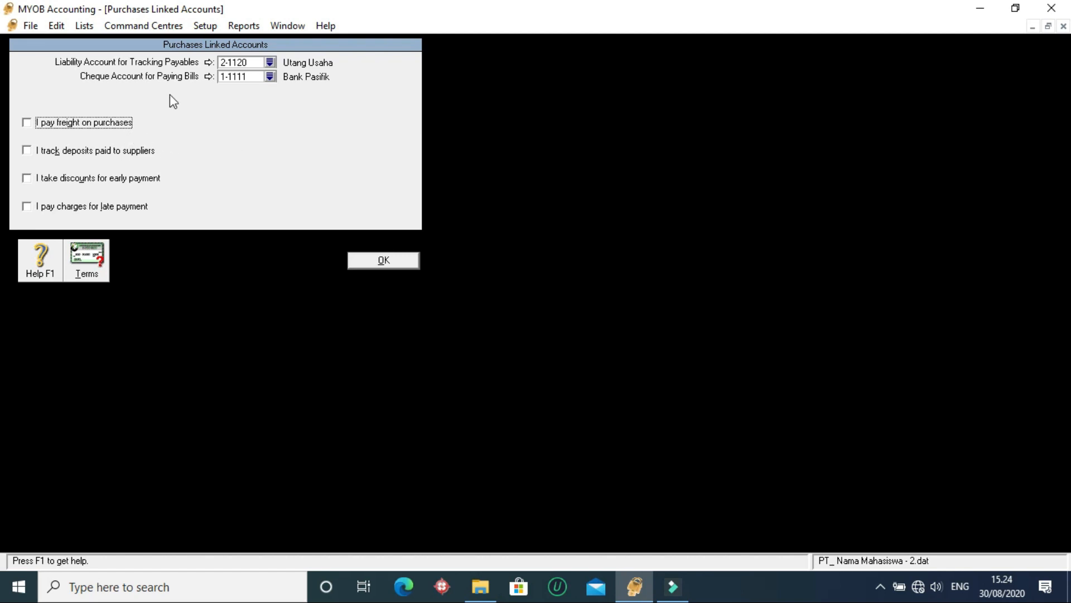
- Enable tracking of deposits paid to suppliers and link the asset account to 1-1140 Uang Muka Kepada Pemasok
click(26, 150)
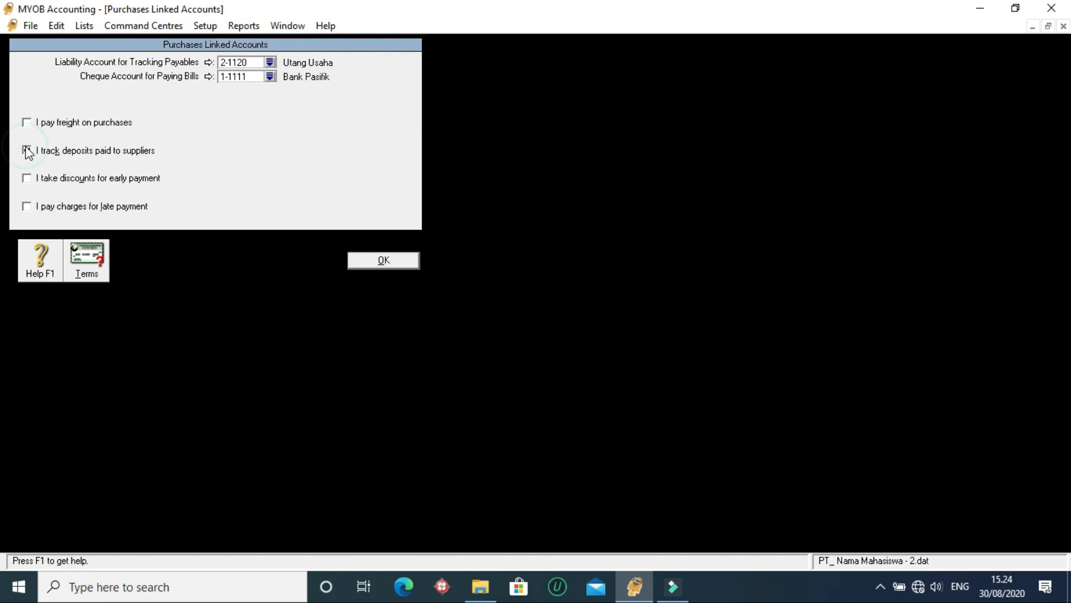
click(272, 165)
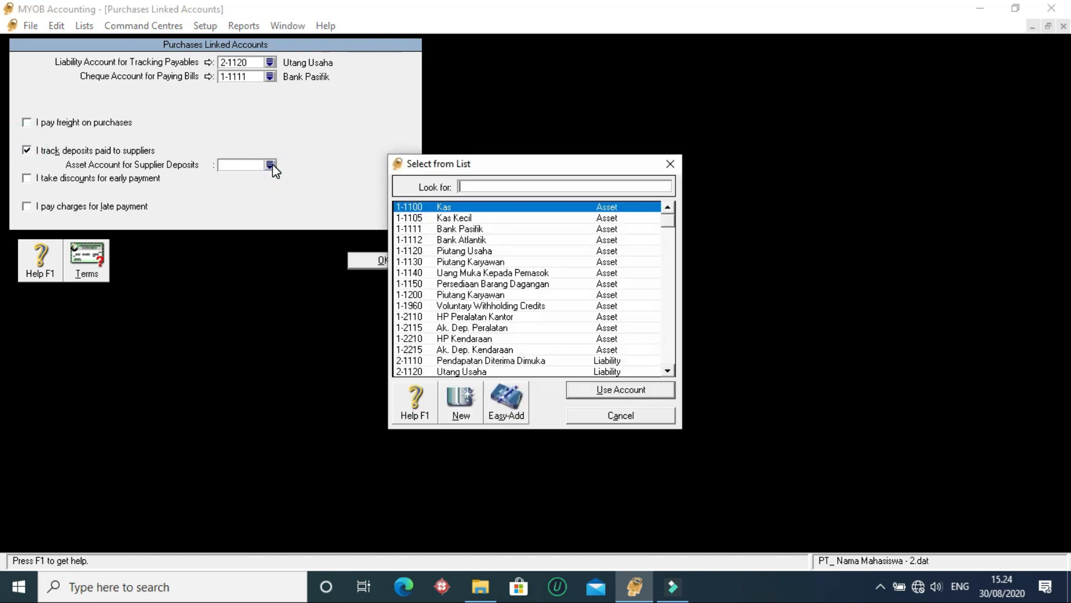
text(1-1140)
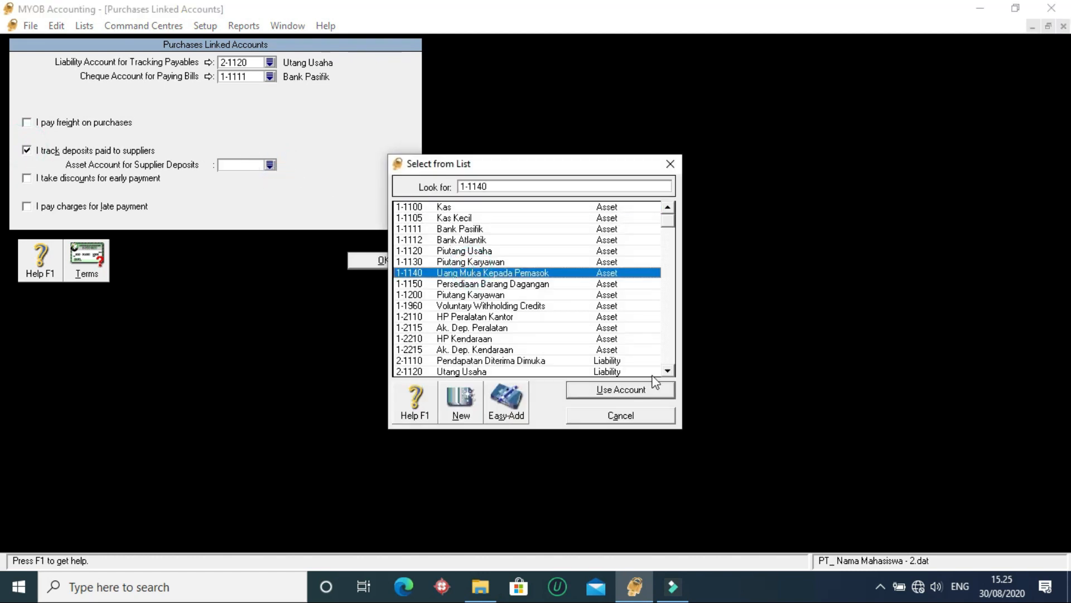
click(612, 391)
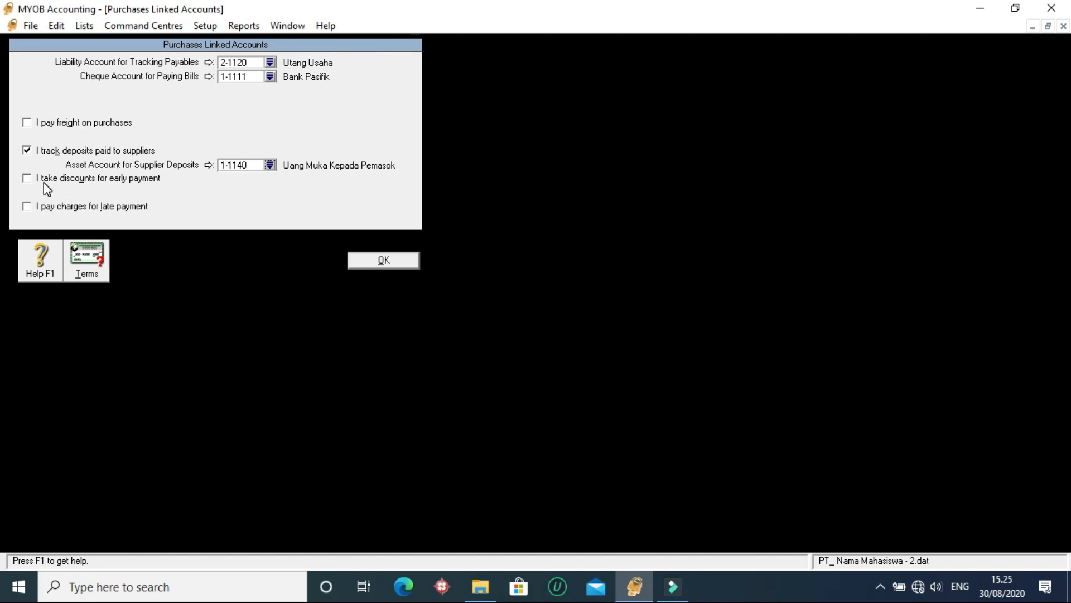
- Enable early-payment discounts on purchases, link the discount account to 6-1500 Potongan Pembelian, and accept the purchases linked accounts
click(29, 180)
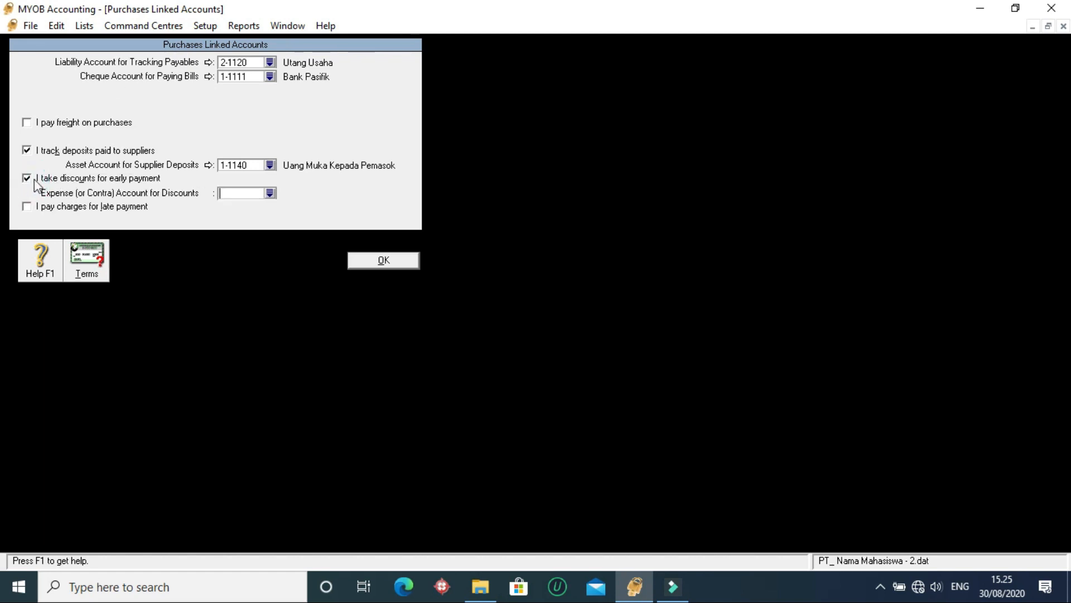
click(270, 194)
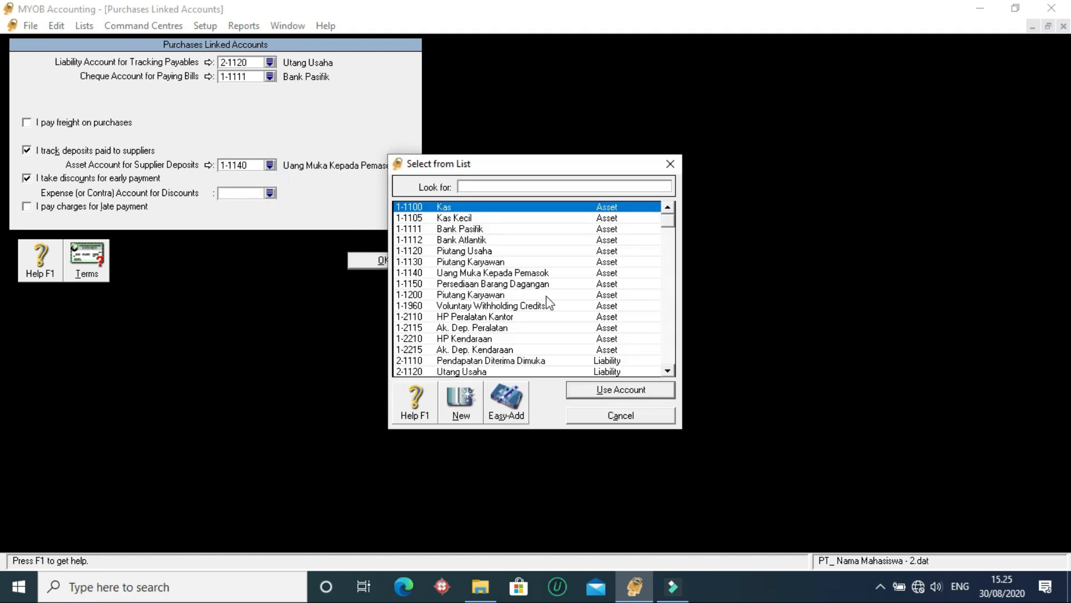
click(471, 349)
double_click(497, 186)
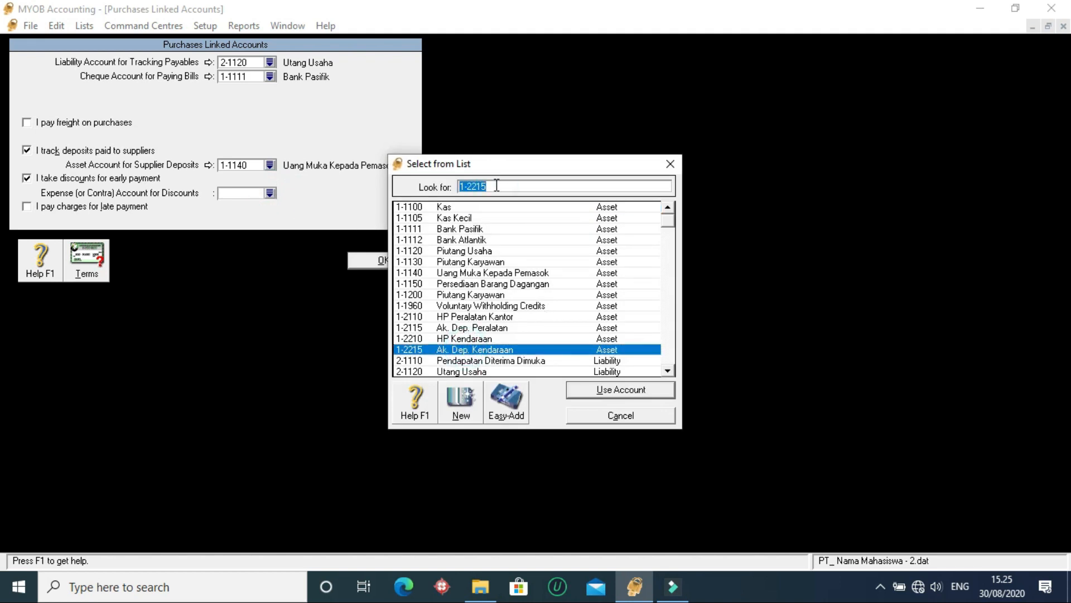
text(6-)
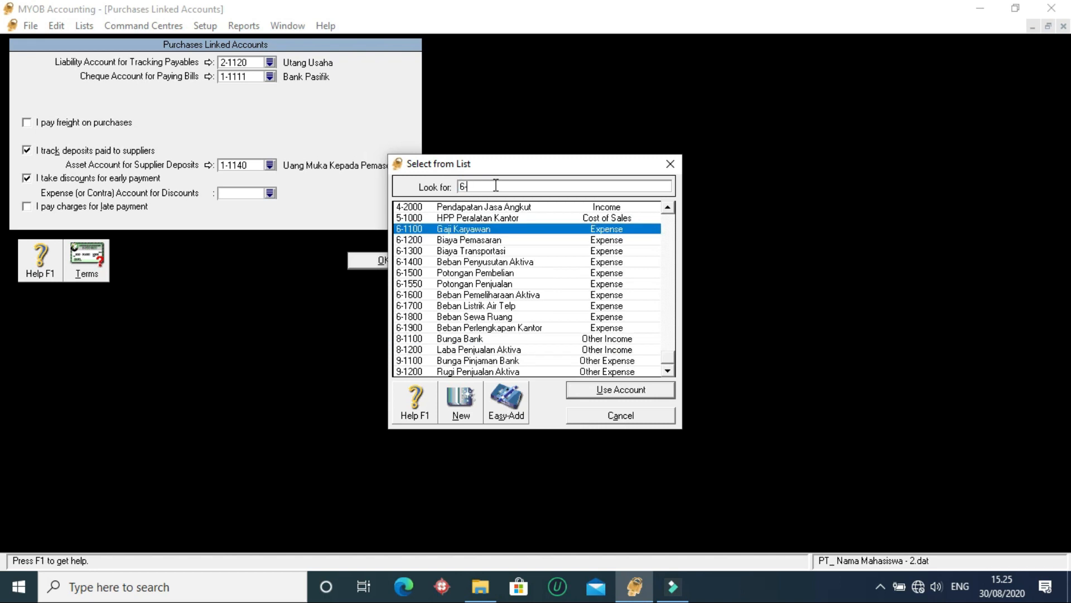
text(1500)
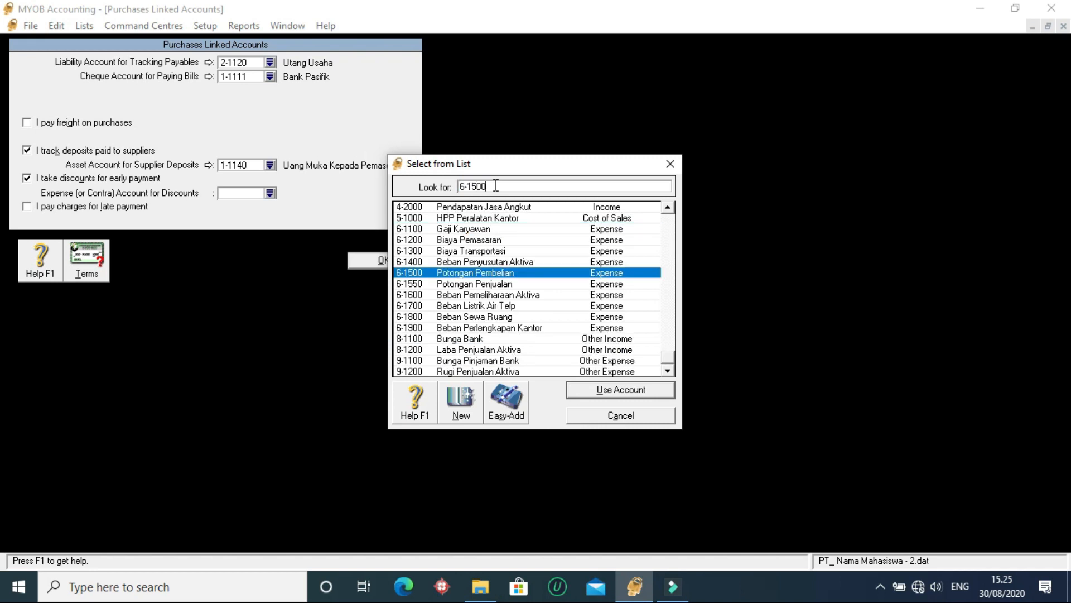
click(632, 390)
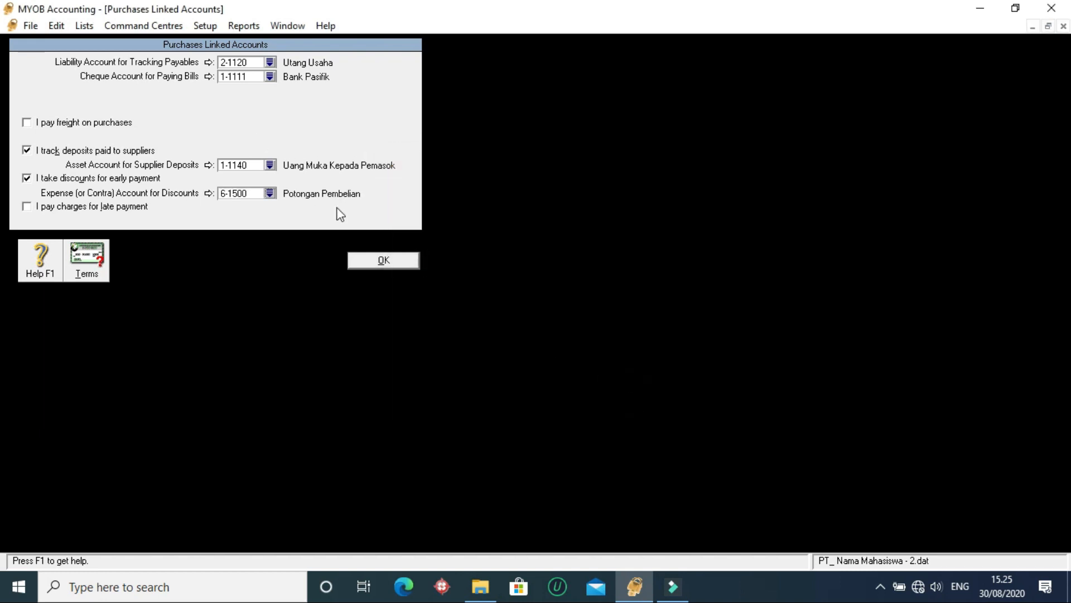
click(363, 259)
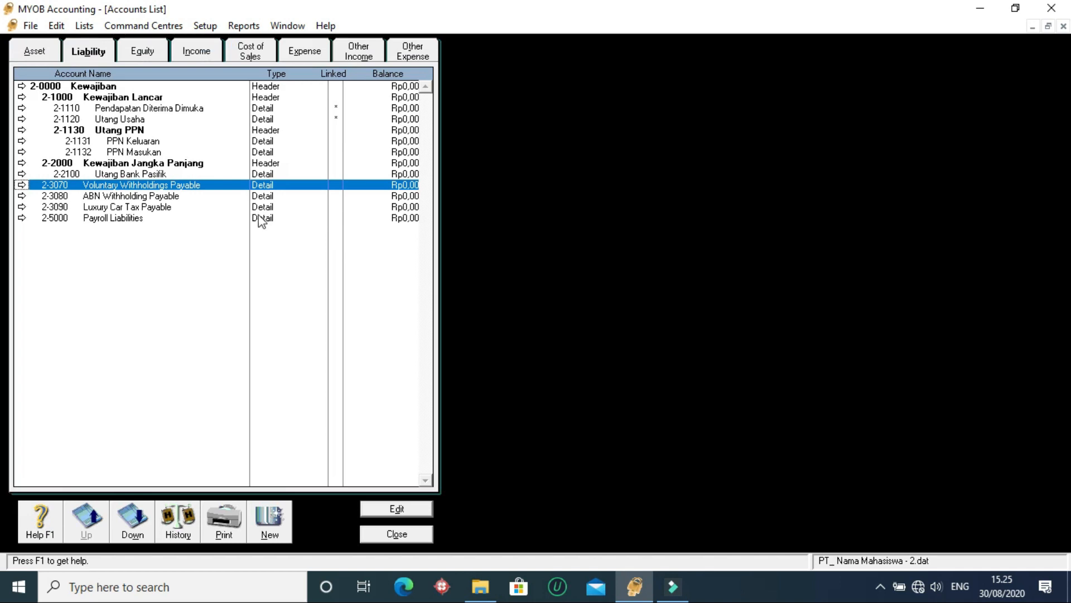
- Open the list of tax codes
click(257, 218)
click(242, 187)
click(229, 25)
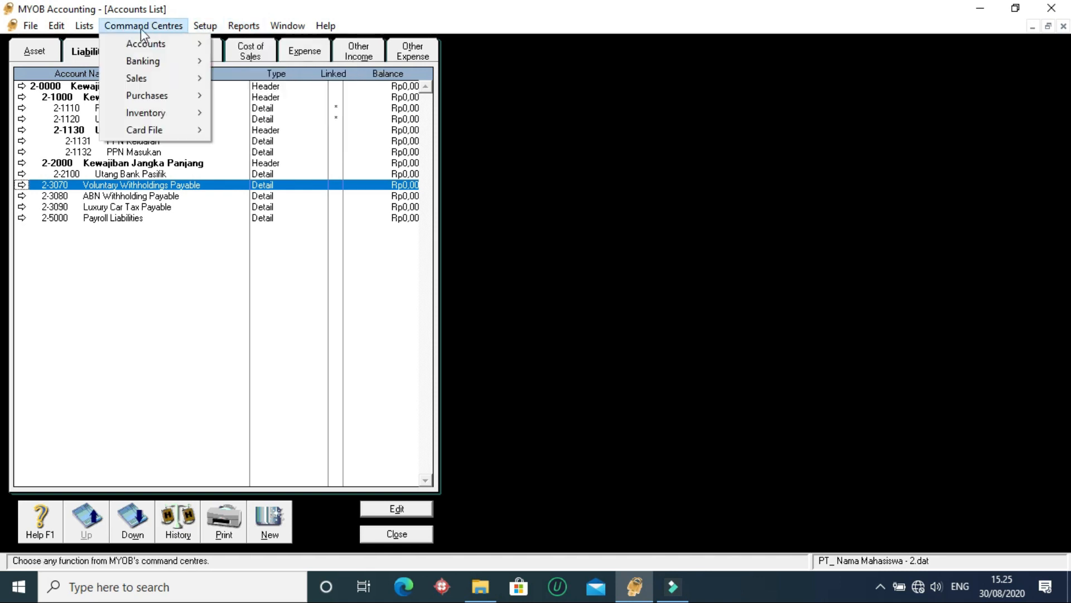
mouse_move(82, 27)
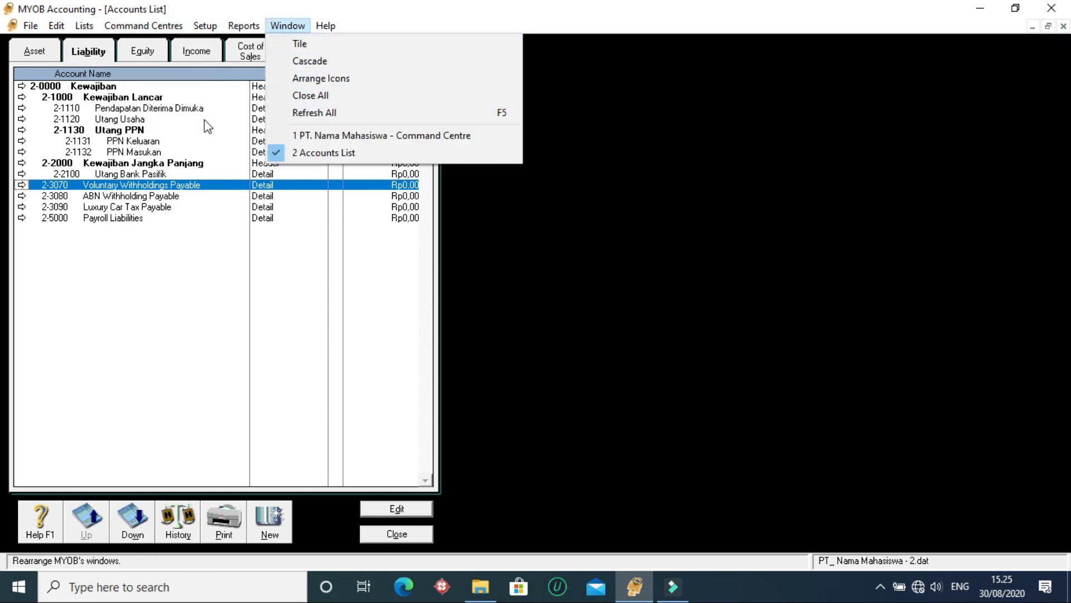
click(100, 118)
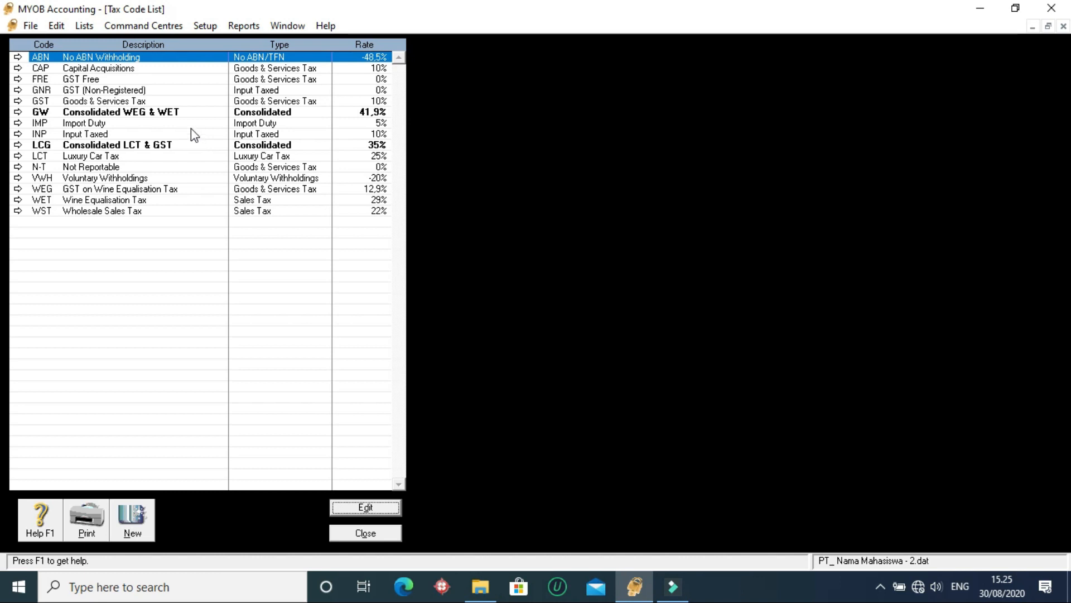
- Examine the existing tax codes with their types and rates, comparing the Goods & Services Tax entries with Not Reportable
click(78, 167)
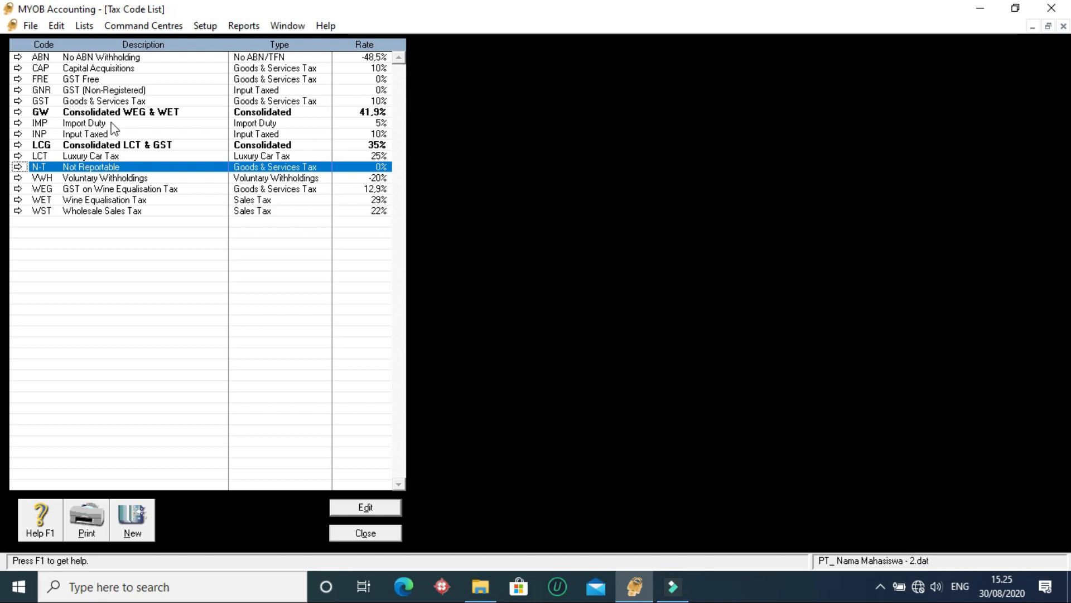
click(258, 102)
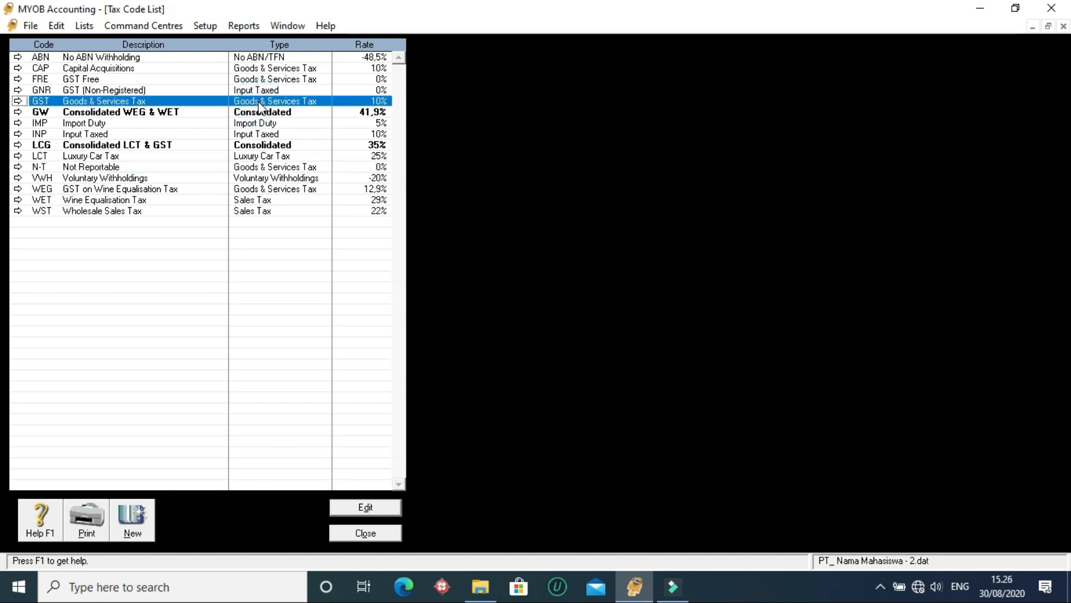
click(239, 189)
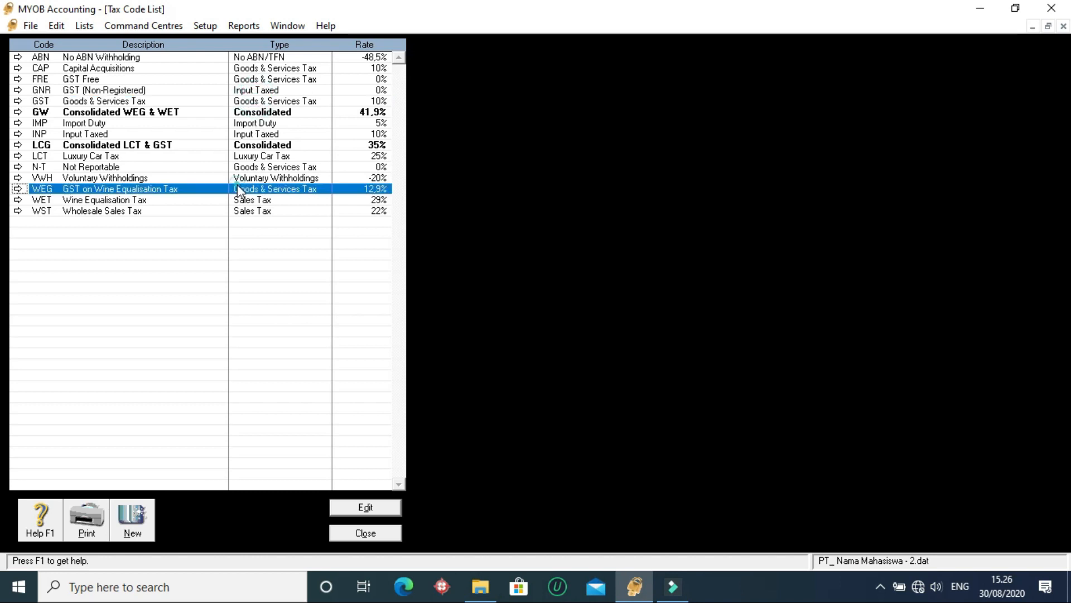
click(241, 102)
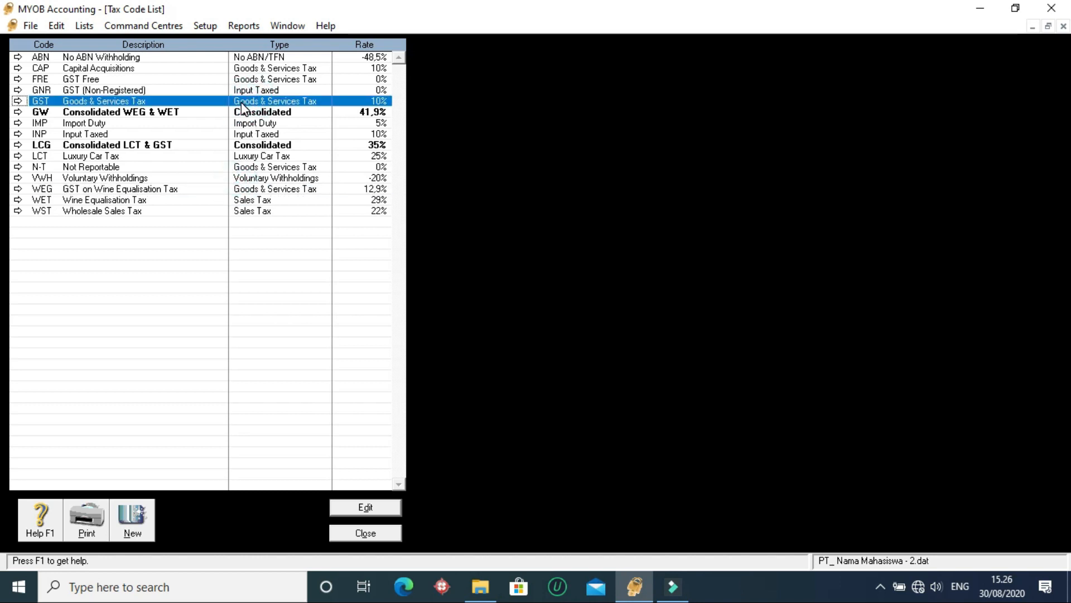
click(252, 166)
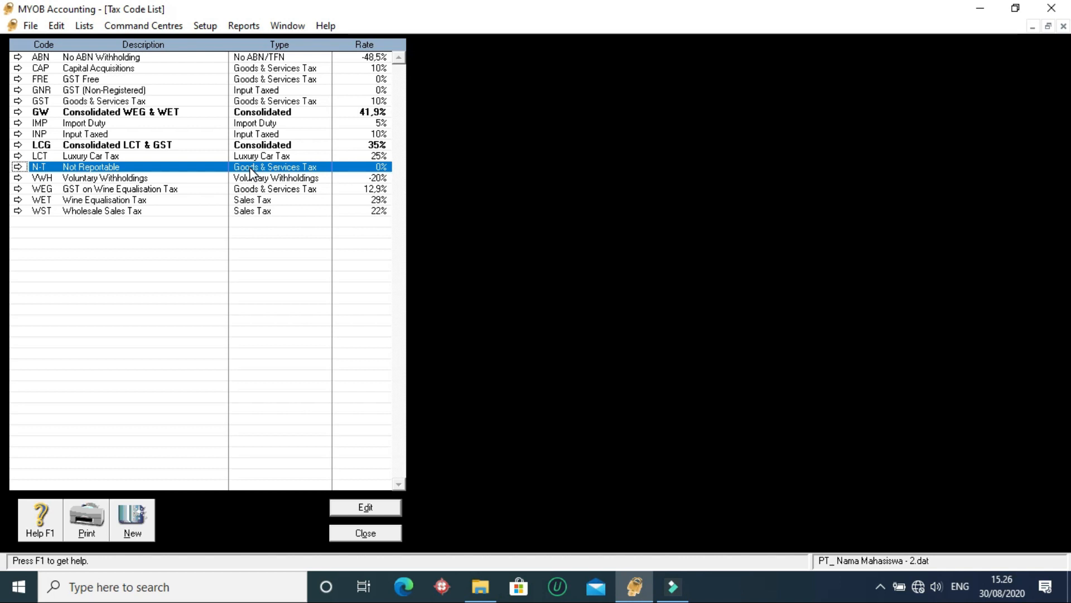
click(192, 113)
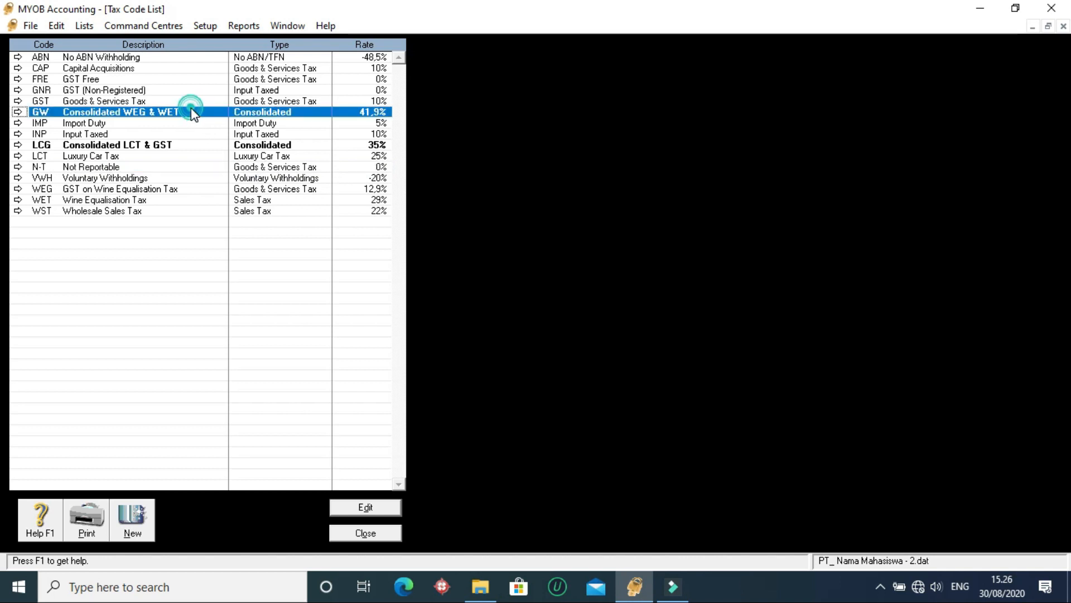
click(183, 166)
click(122, 102)
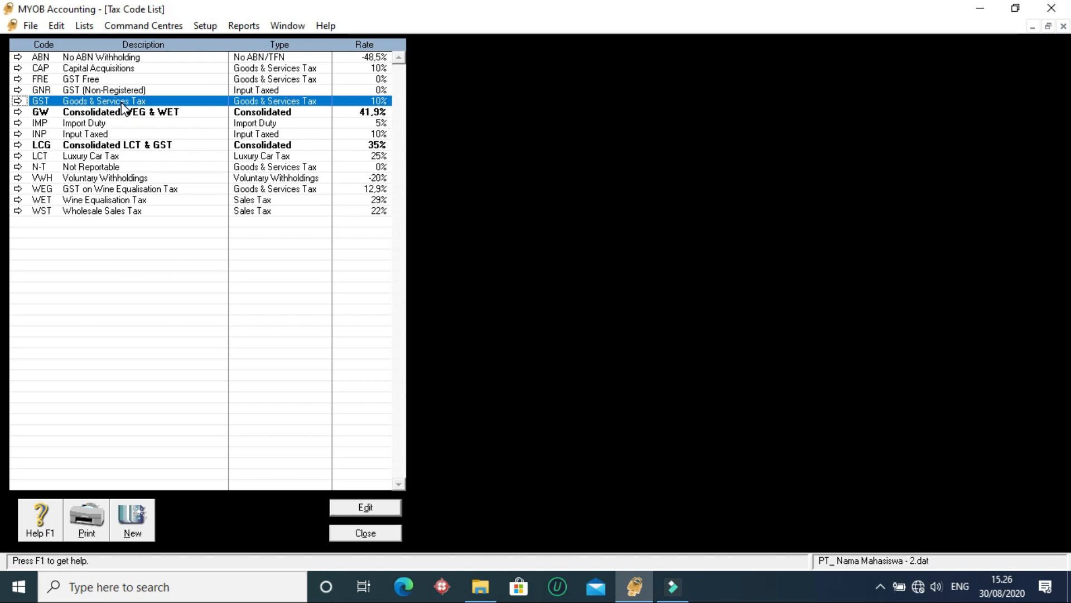
- Edit the FRE (GST Free) tax code, changing its code to PPN and its description to Pajak Pertambahan Nilai
click(109, 79)
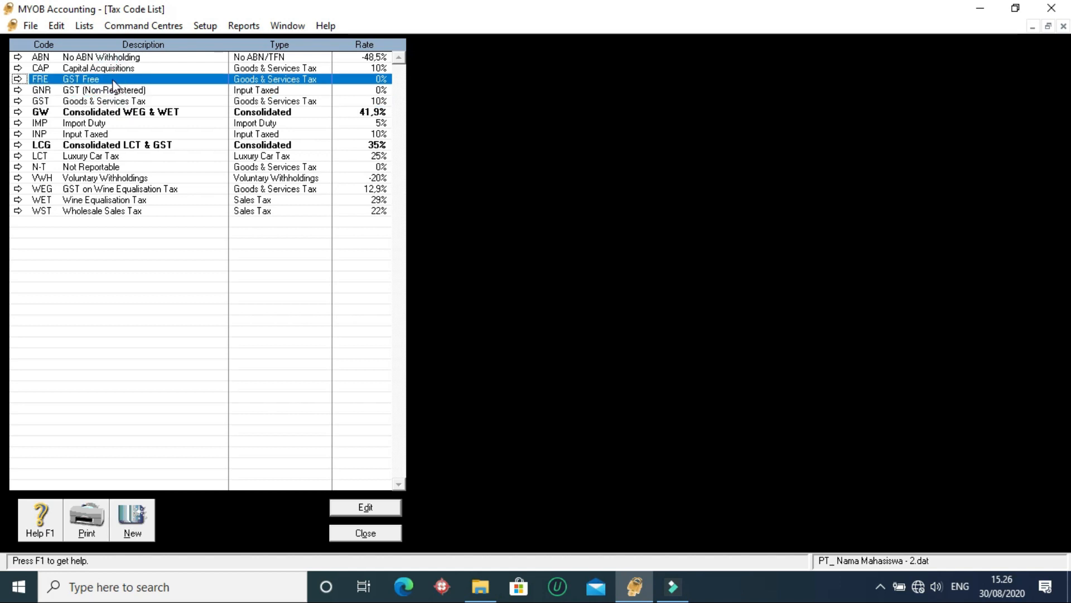
double_click(136, 79)
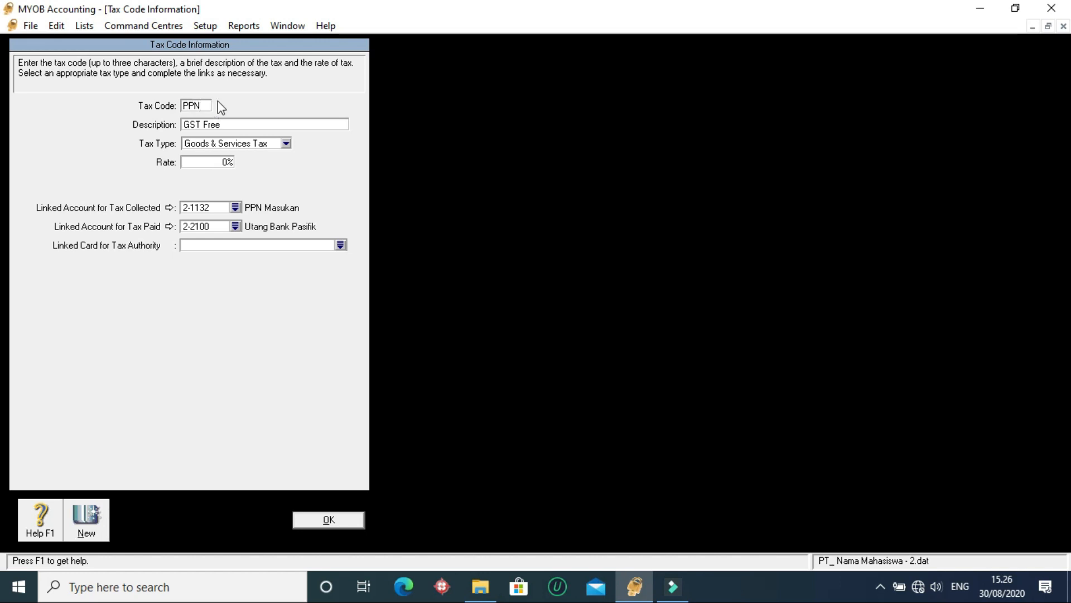
click(236, 125)
text(Pajak )
text(ertabaha)
key(BackSpace)
key(BackSpace)
key(BackSpace)
key(BackSpace)
key(BackSpace)
key(BackSpace)
key(BackSpace)
key(BackSpace)
text(ertam)
key(BackSpace)
key(BackSpace)
key(BackSpace)
key(BackSpace)
key(BackSpace)
text(Pertambahan Nilai)
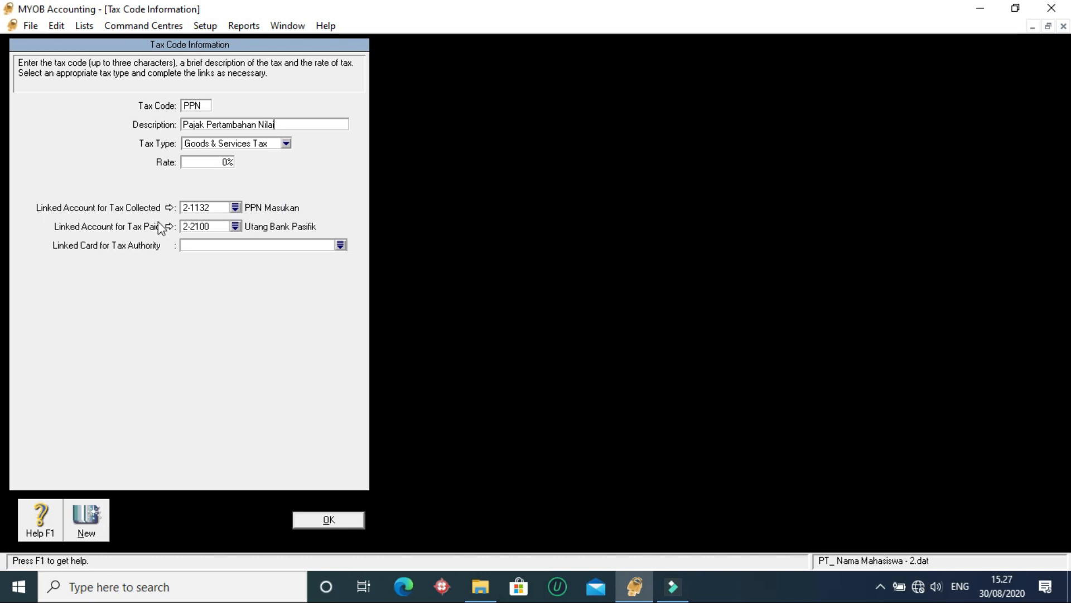
- Link the PPN code's tax collected to 2-1131 PPN Keluaran and its tax paid to 2-1132 PPN Masukan, and save it
click(235, 207)
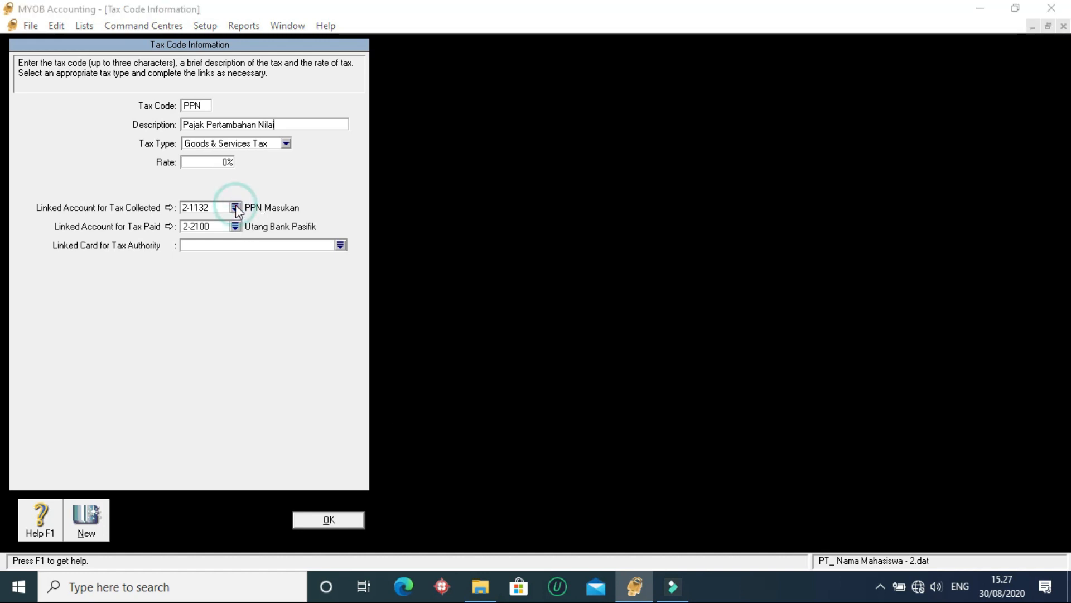
click(491, 240)
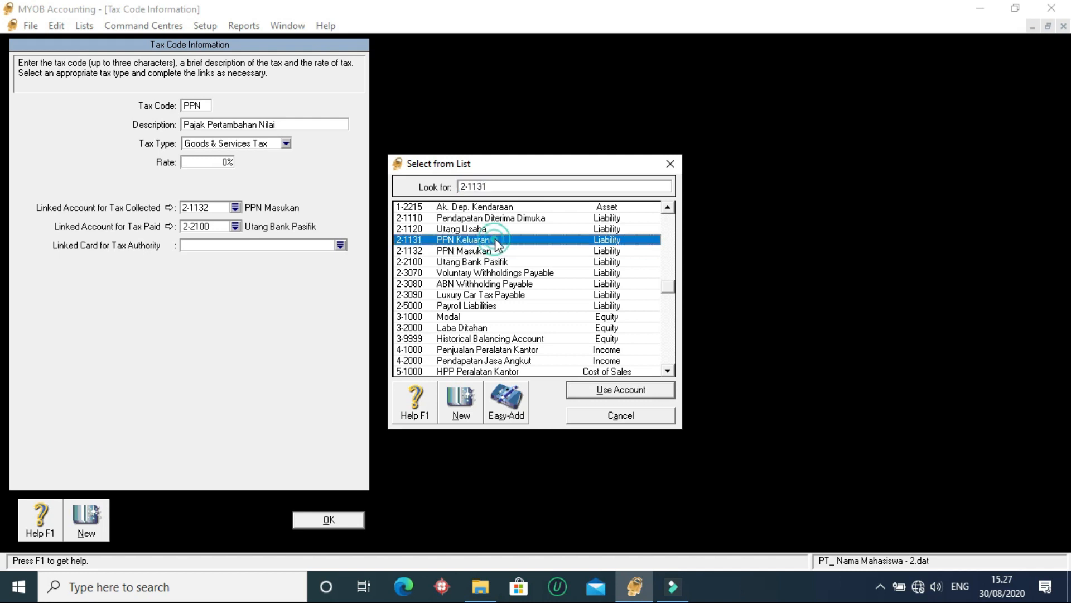
click(613, 389)
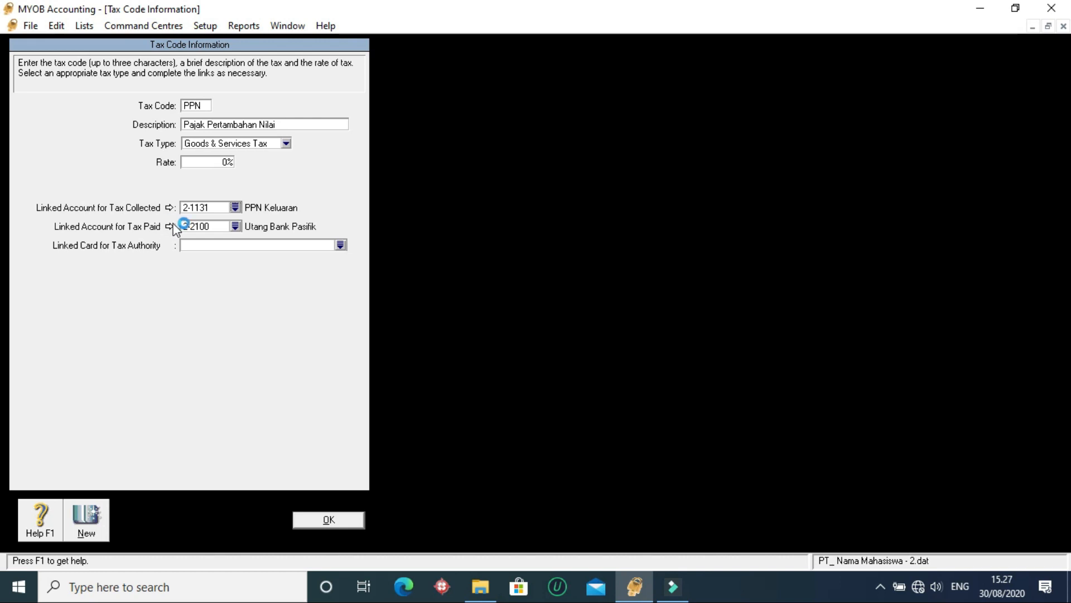
click(234, 226)
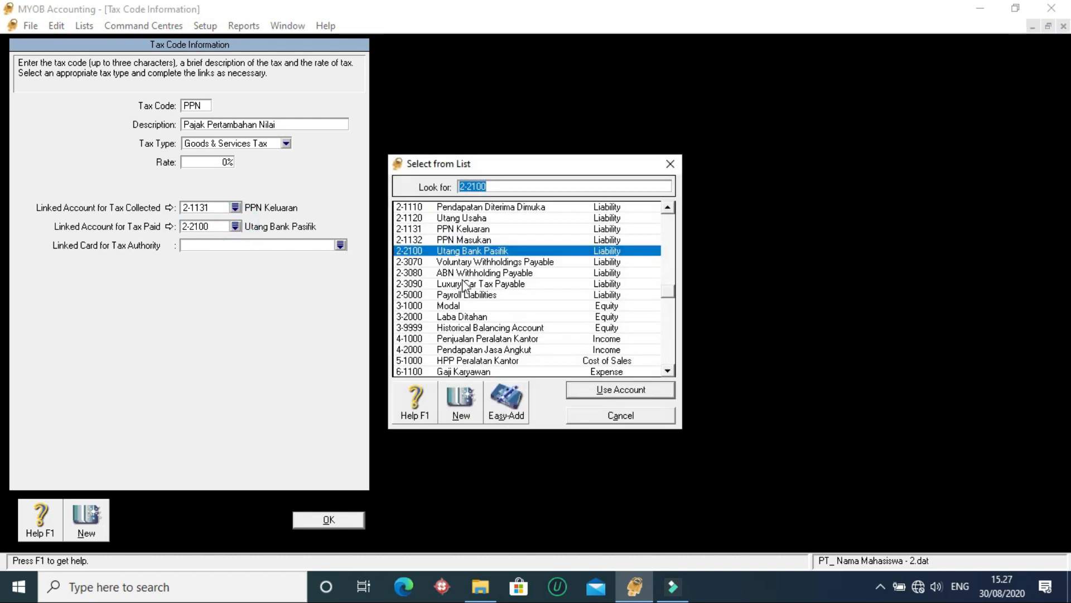
click(444, 240)
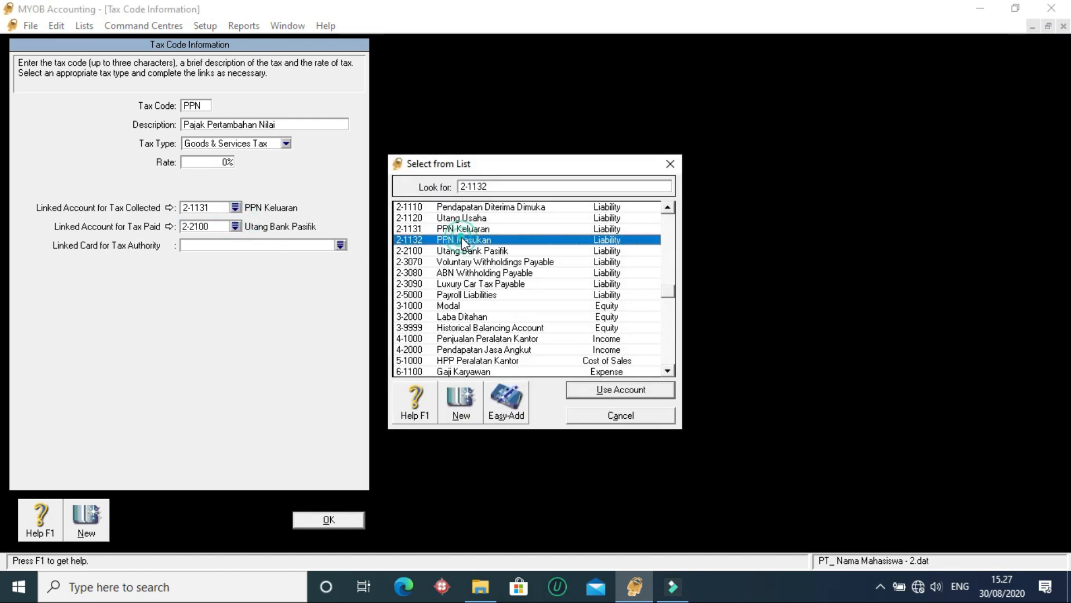
click(631, 388)
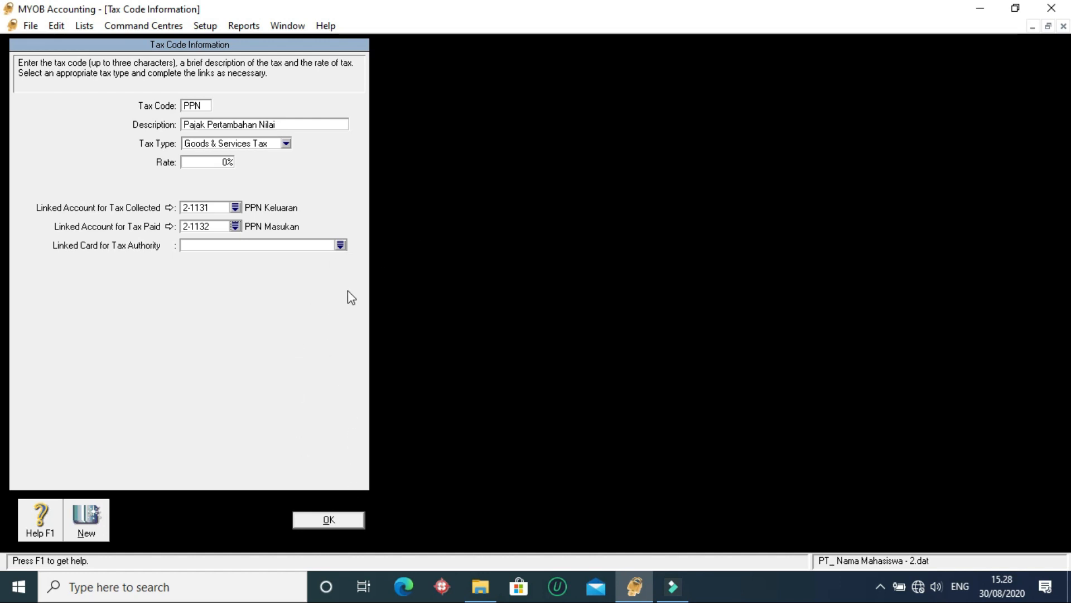
click(329, 520)
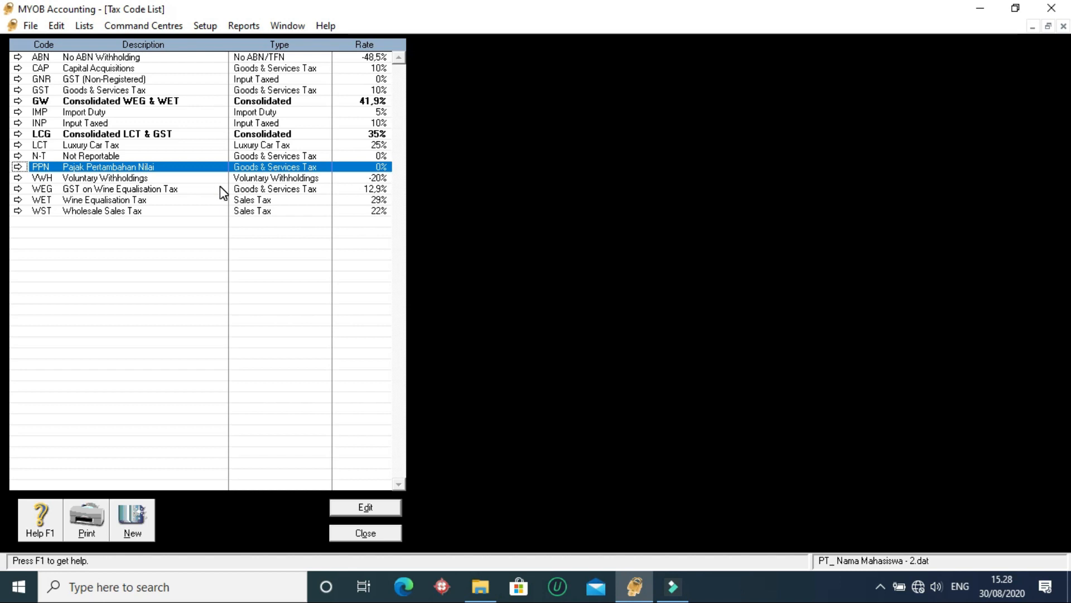
- Delete the ABN, CAP and GNR tax codes from the tax code list
click(200, 177)
click(195, 158)
click(117, 166)
click(240, 67)
click(240, 57)
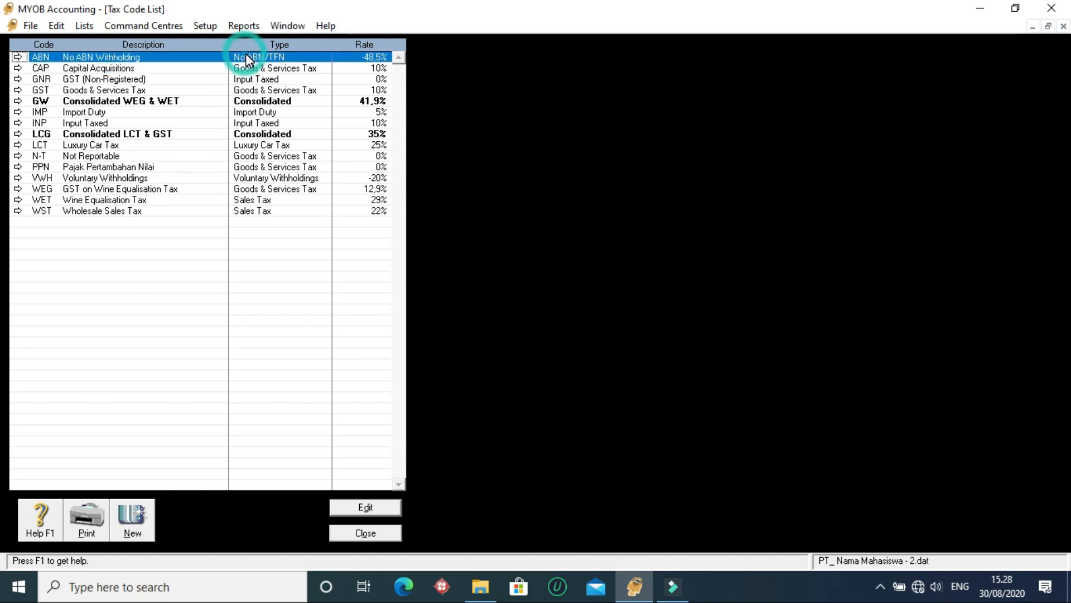
click(63, 25)
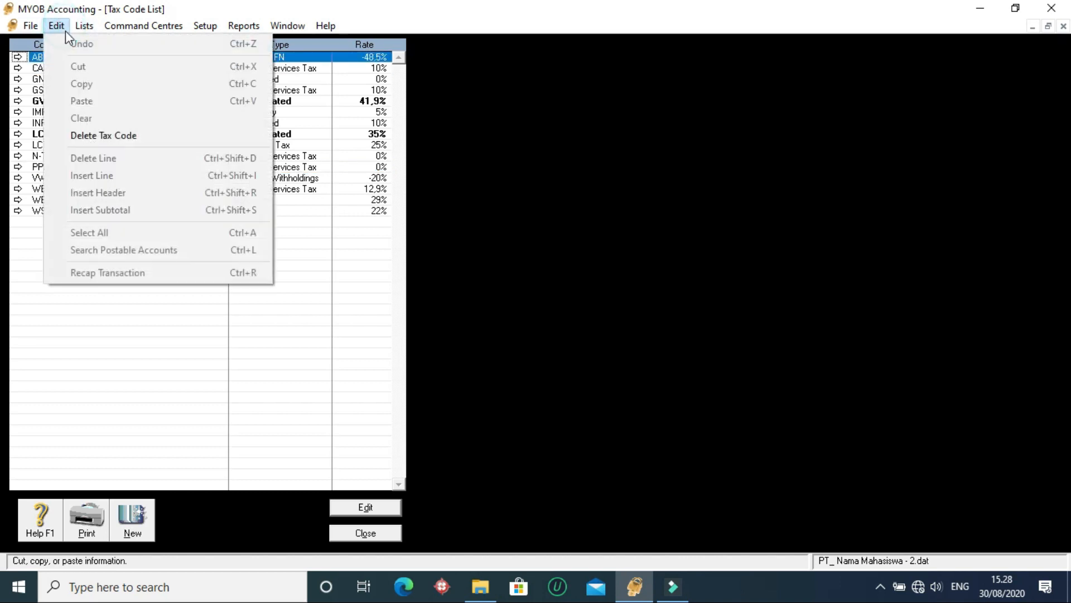
click(94, 139)
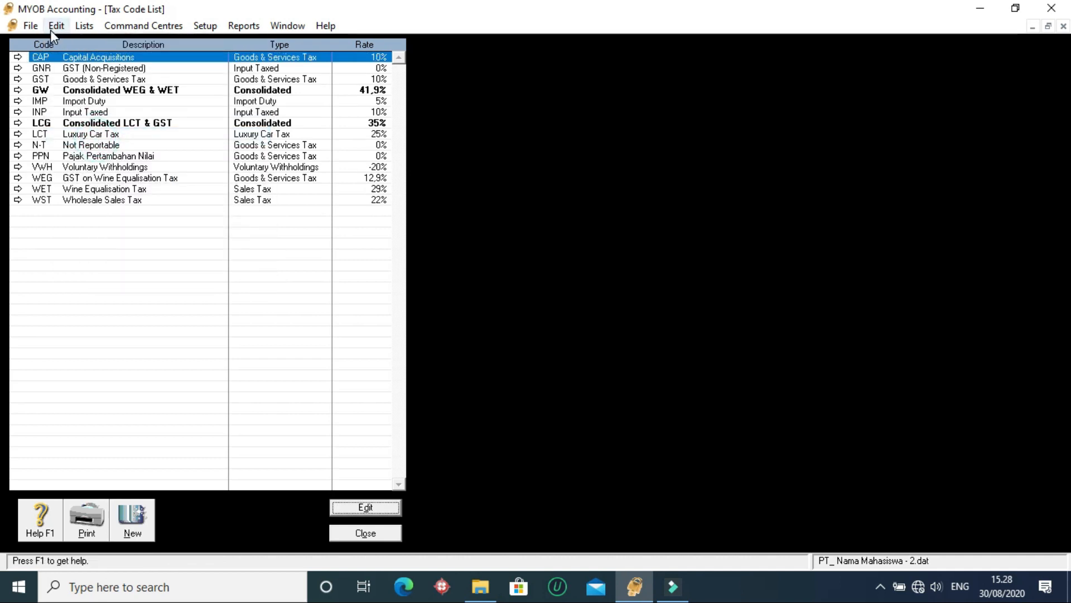
click(50, 28)
click(93, 134)
click(55, 27)
click(92, 134)
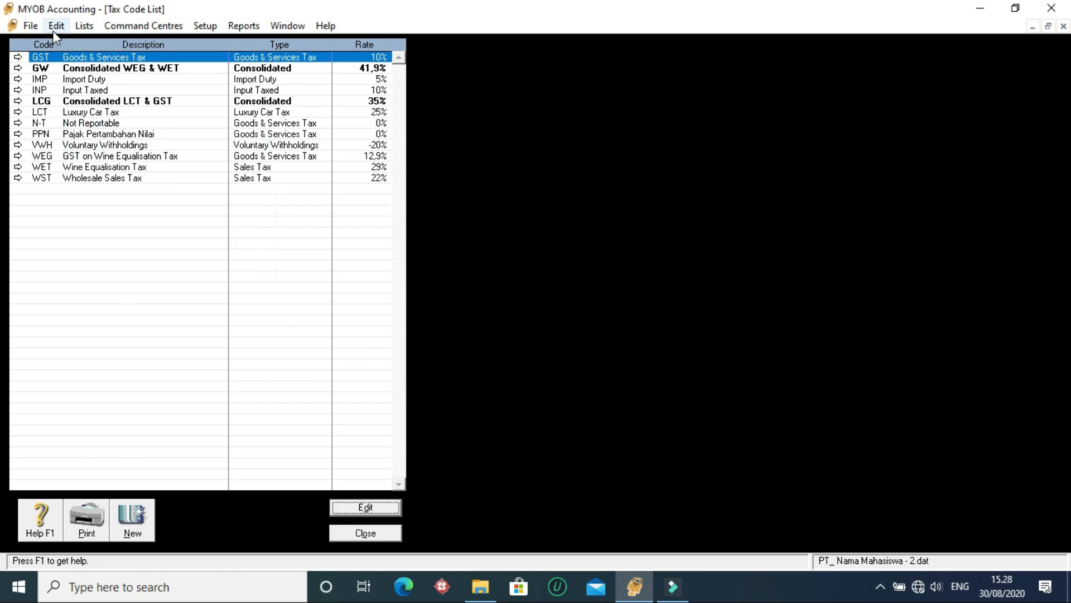
- Delete the IMP (Import Duty) and INP (Input Taxed) codes from the tax code list
click(122, 81)
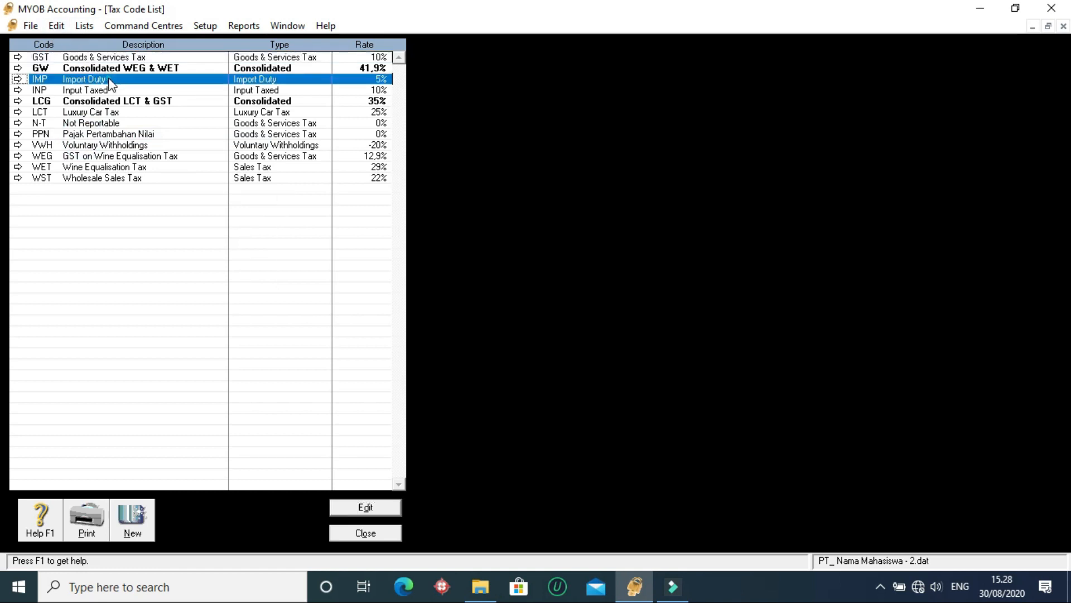
click(56, 25)
click(96, 136)
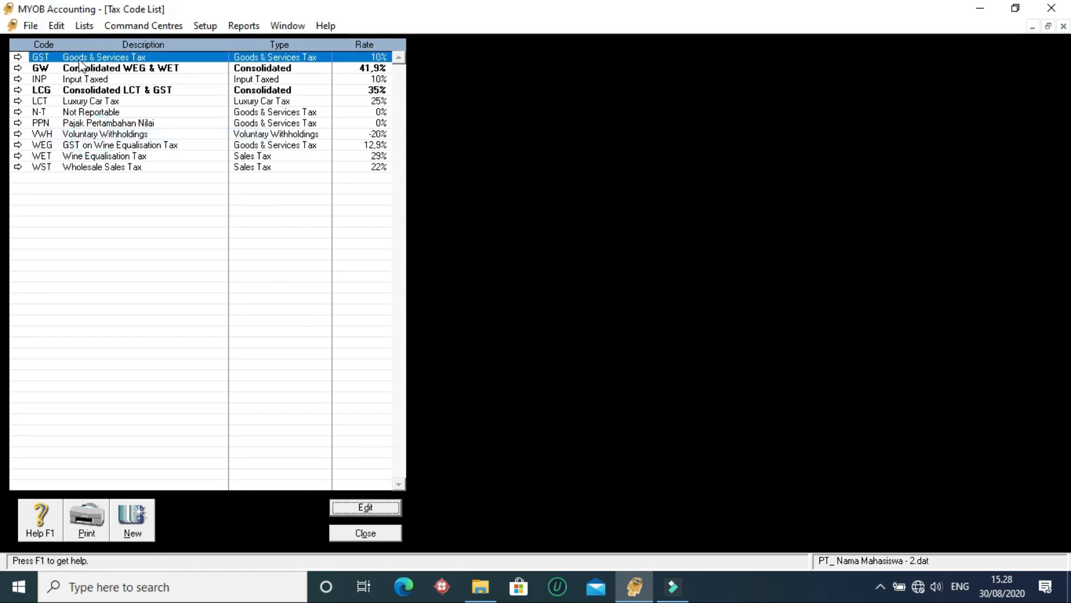
click(89, 83)
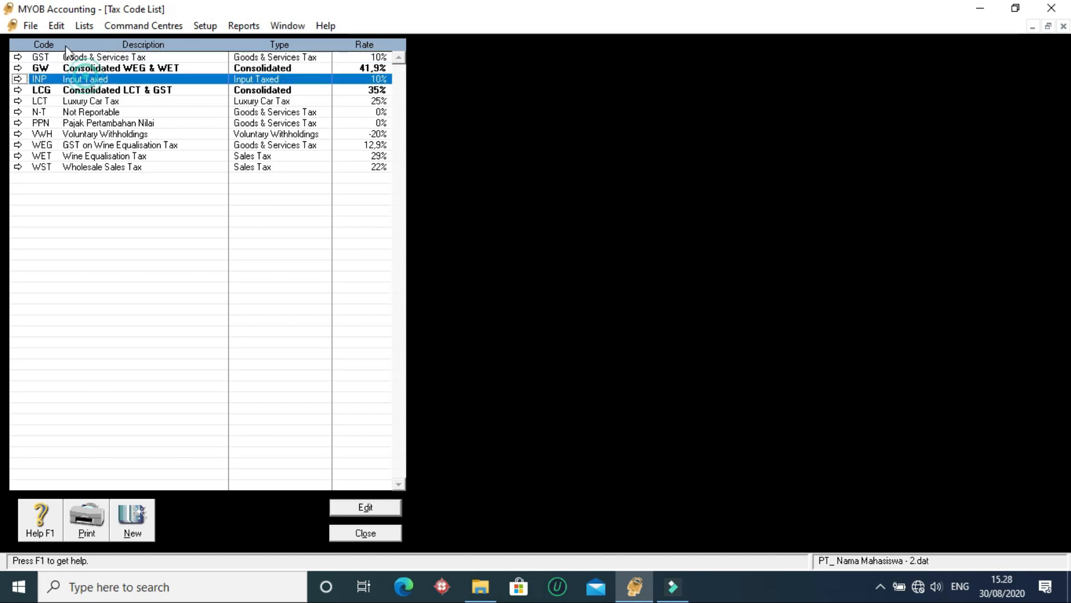
click(56, 25)
click(96, 136)
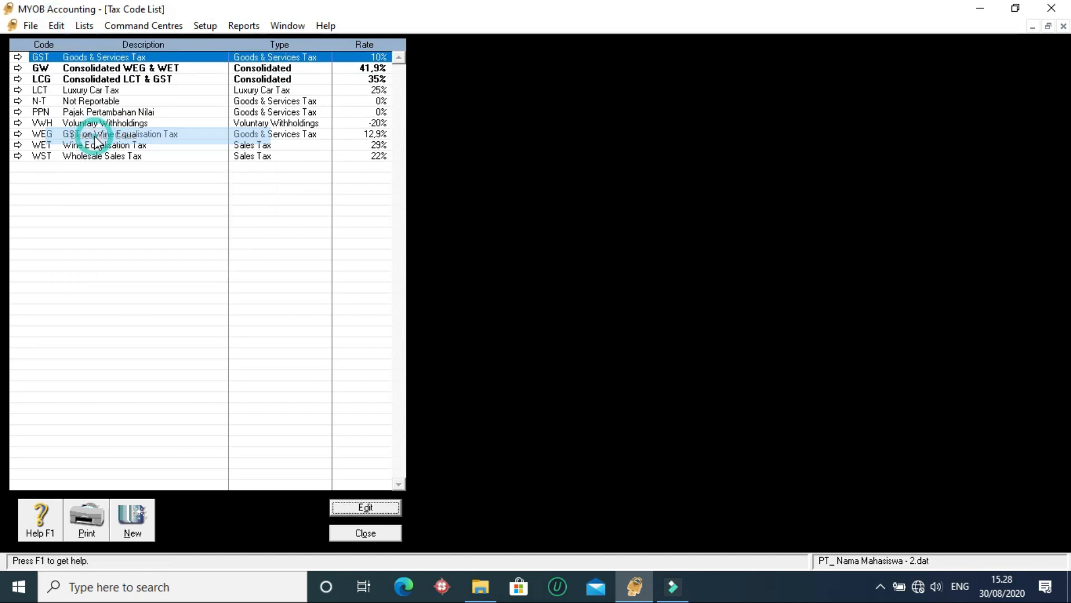
- Try to delete the LCT (Luxury Car Tax) and WET (Wine Equalisation Tax) tax codes
click(88, 91)
click(56, 26)
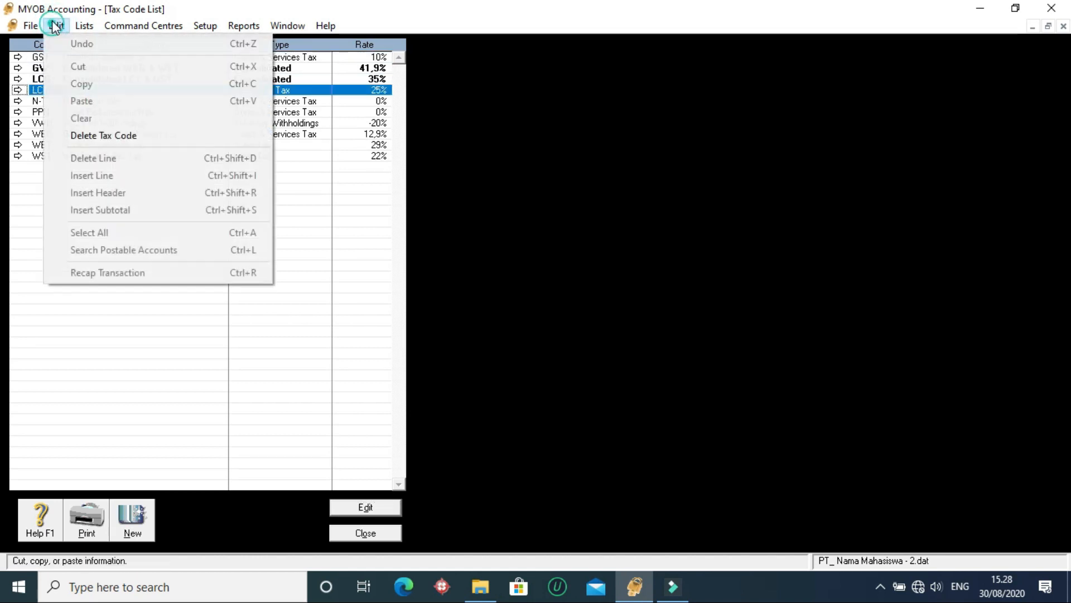
click(96, 136)
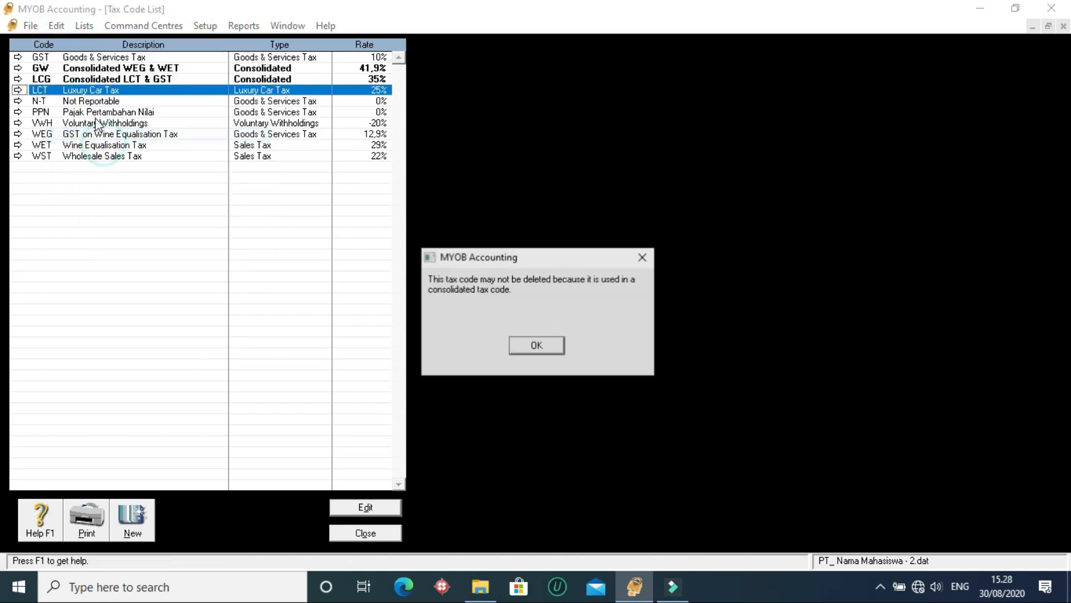
click(536, 347)
click(126, 146)
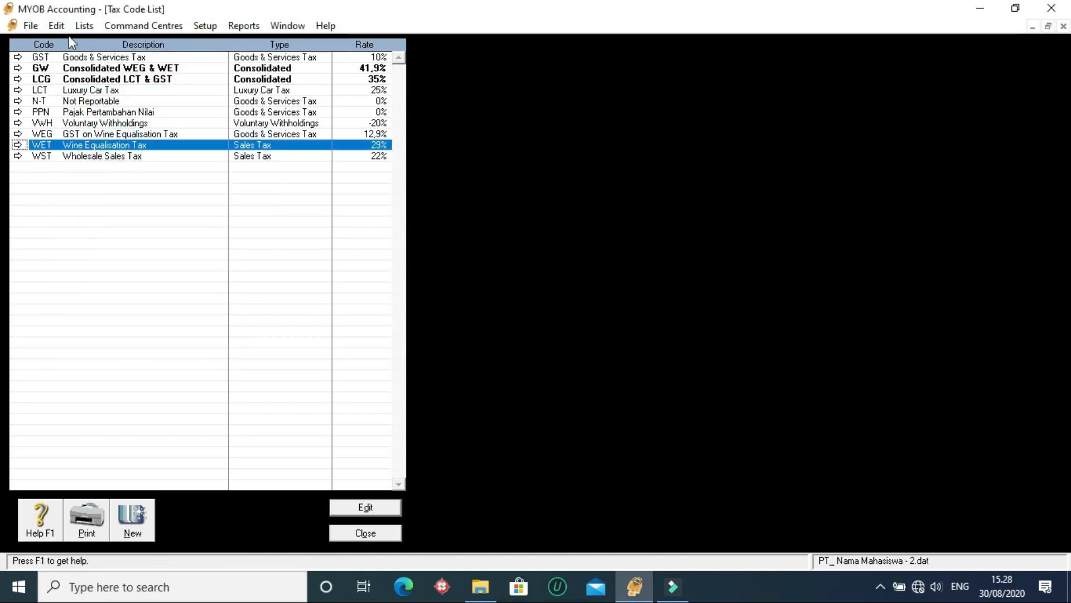
click(56, 26)
click(125, 136)
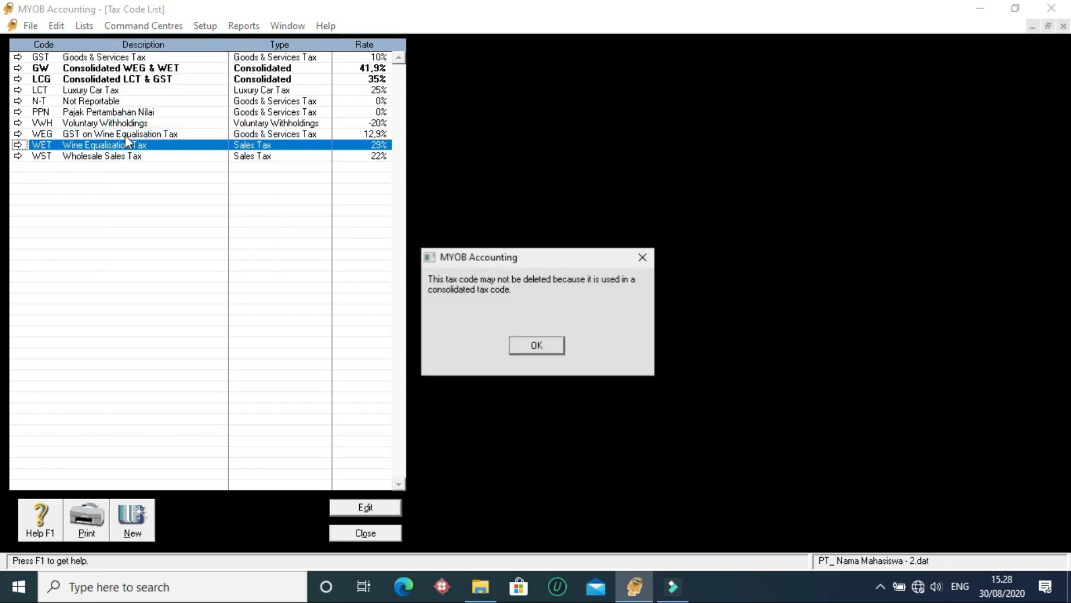
click(534, 344)
- Delete the WST (Wholesale Sales Tax) code from the tax code list
click(117, 156)
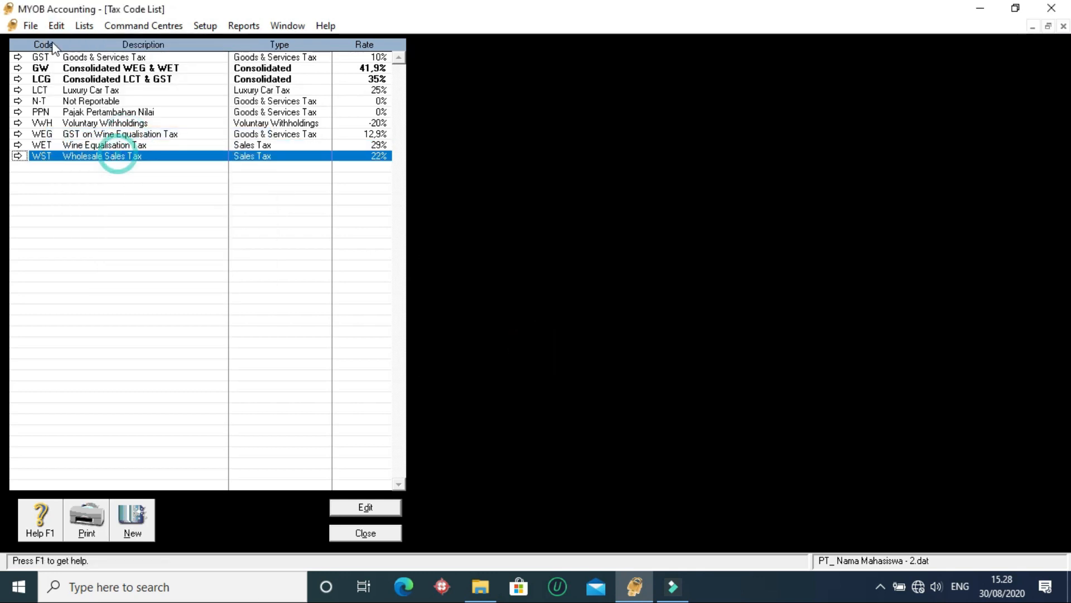
click(55, 26)
click(126, 135)
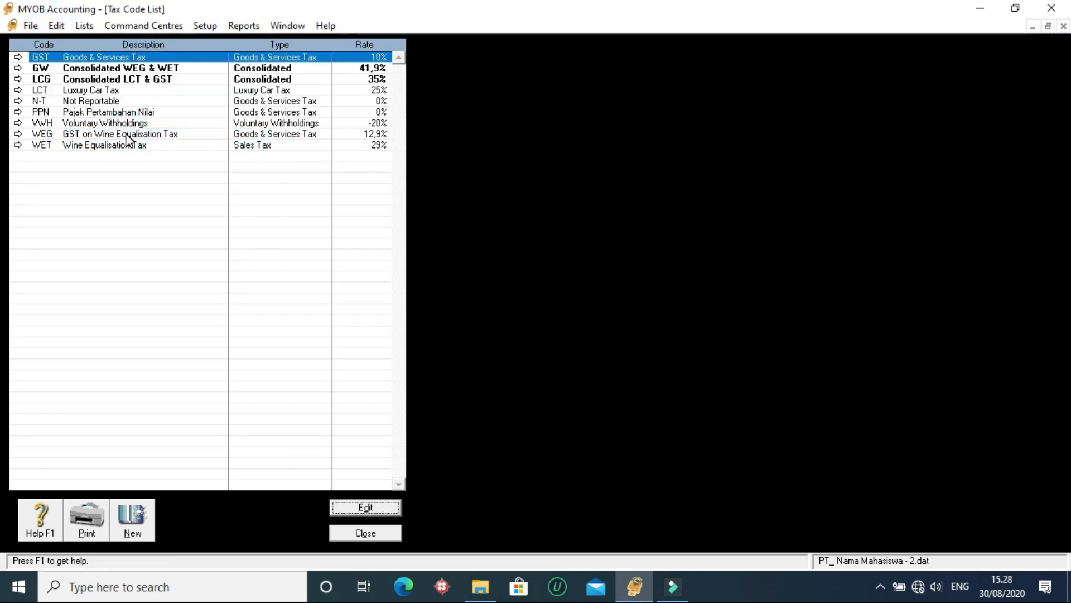
- Try again to delete the LCT (Luxury Car Tax) code
click(142, 91)
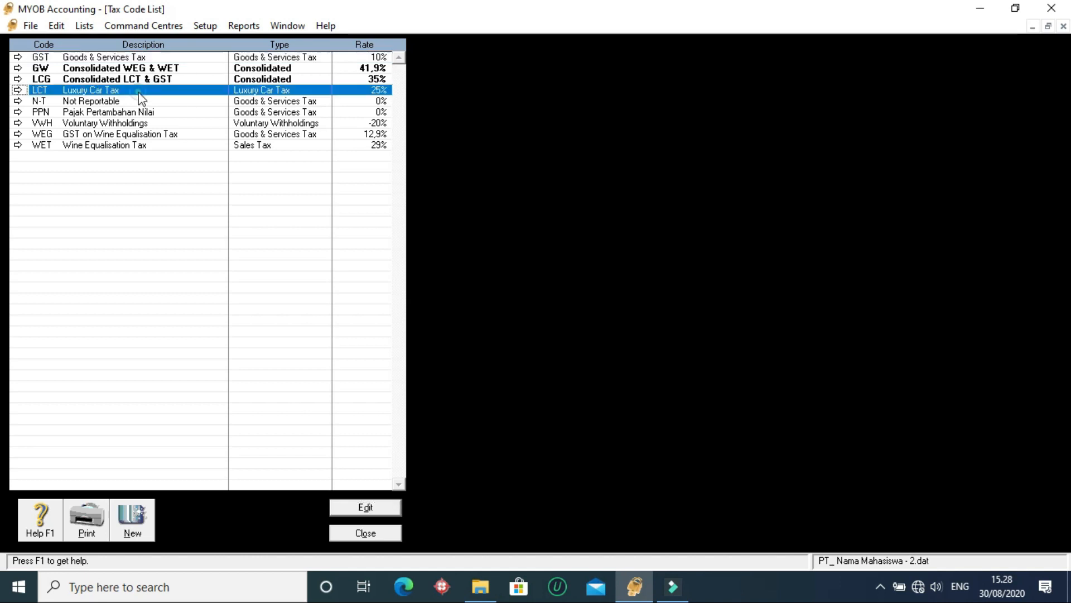
click(56, 26)
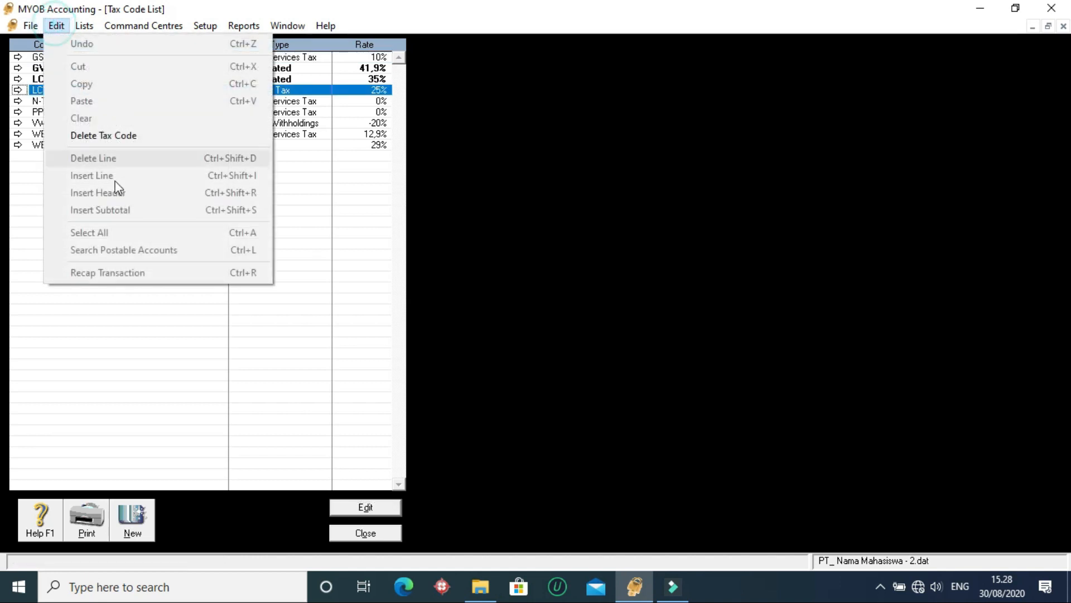
click(106, 135)
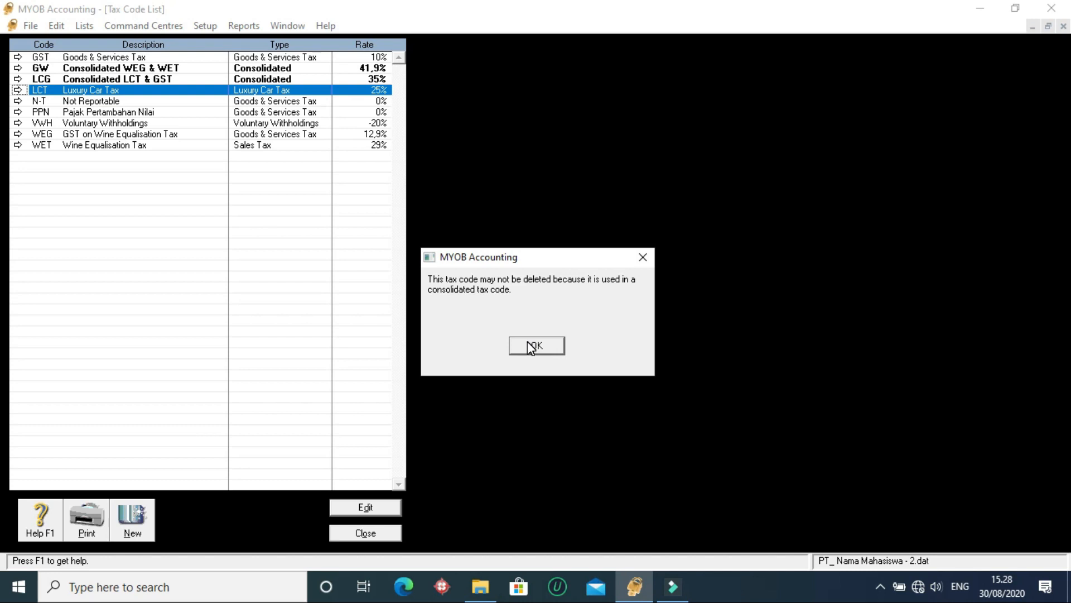
click(533, 345)
- Delete the VWH (Voluntary Withholdings) code from the tax code list
click(102, 113)
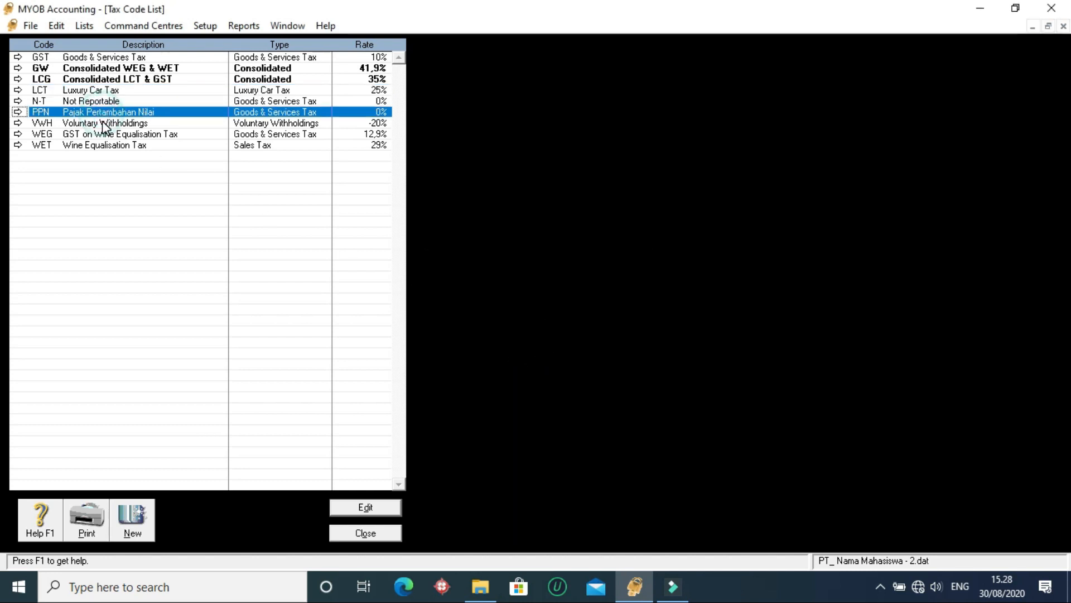
click(102, 122)
click(58, 26)
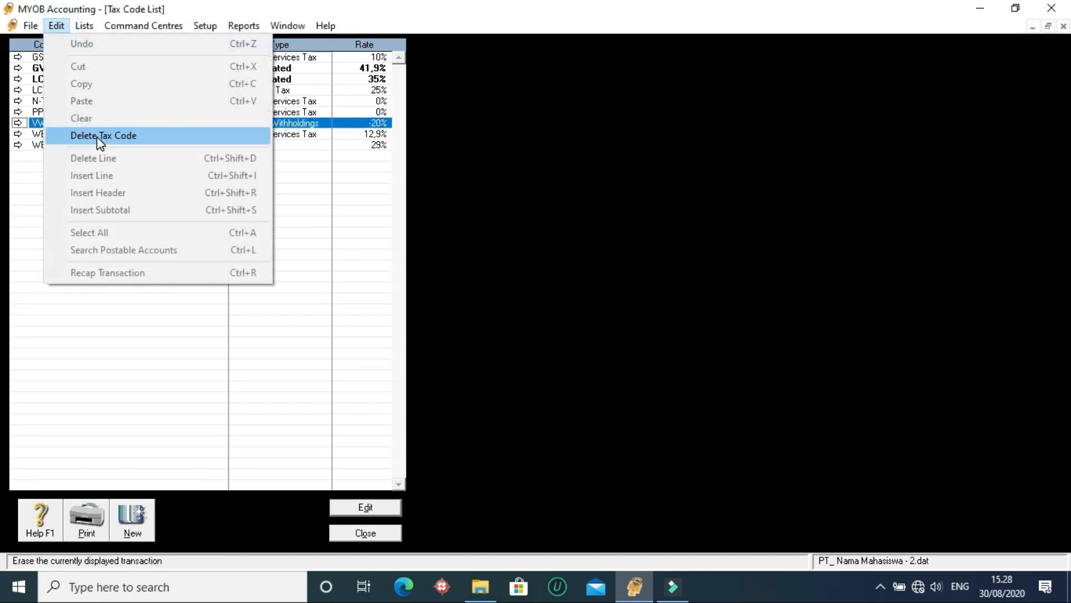
click(100, 136)
- Try to delete the WEG (GST on Wine Equalisation Tax) and WET (Wine Equalisation Tax) codes
click(97, 122)
click(56, 25)
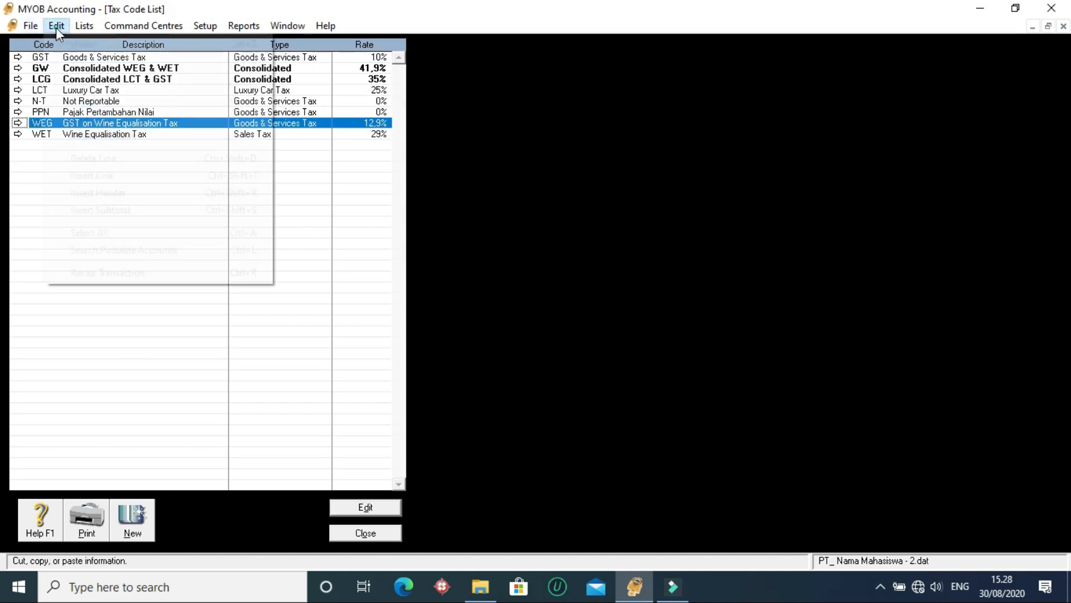
click(91, 135)
click(536, 340)
click(536, 345)
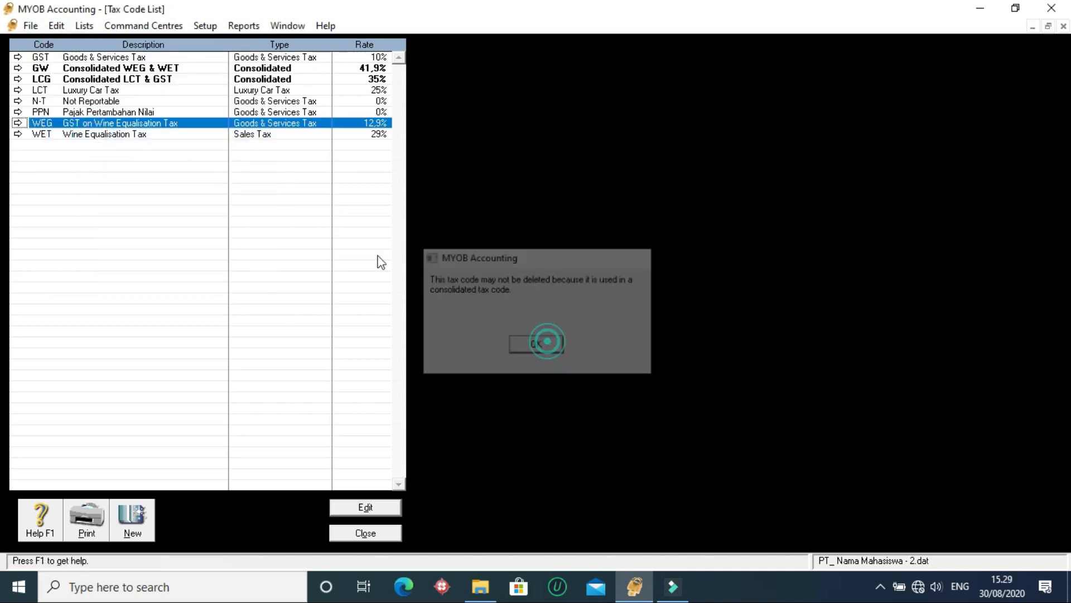
click(207, 133)
click(83, 26)
mouse_move(56, 26)
click(98, 134)
click(517, 344)
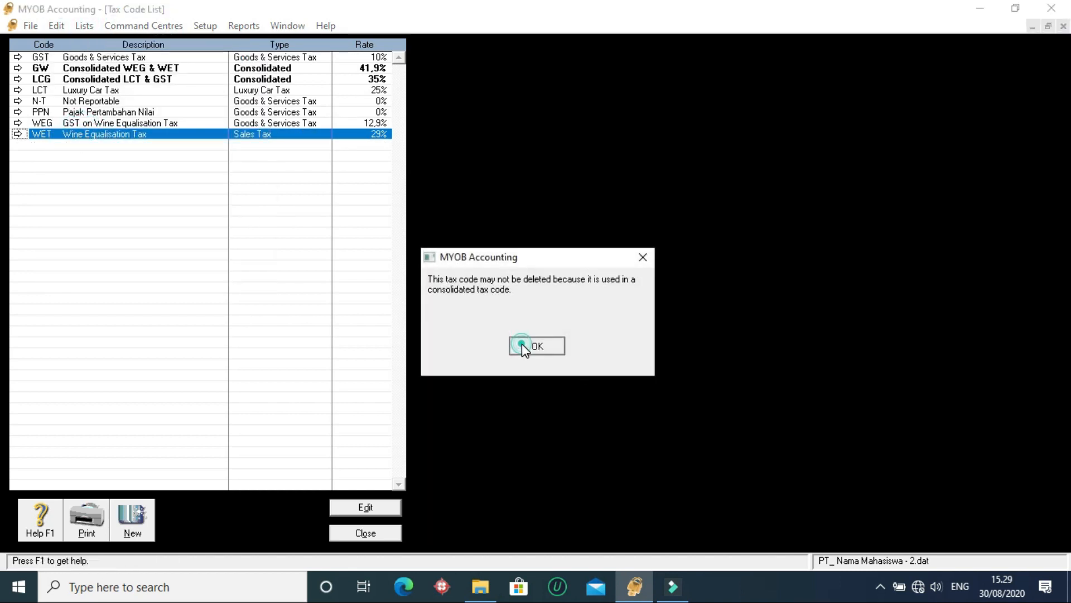
- Delete the consolidated tax codes GW (Consolidated WEG & WET) and LCG (Consolidated LCT & GST)
click(111, 69)
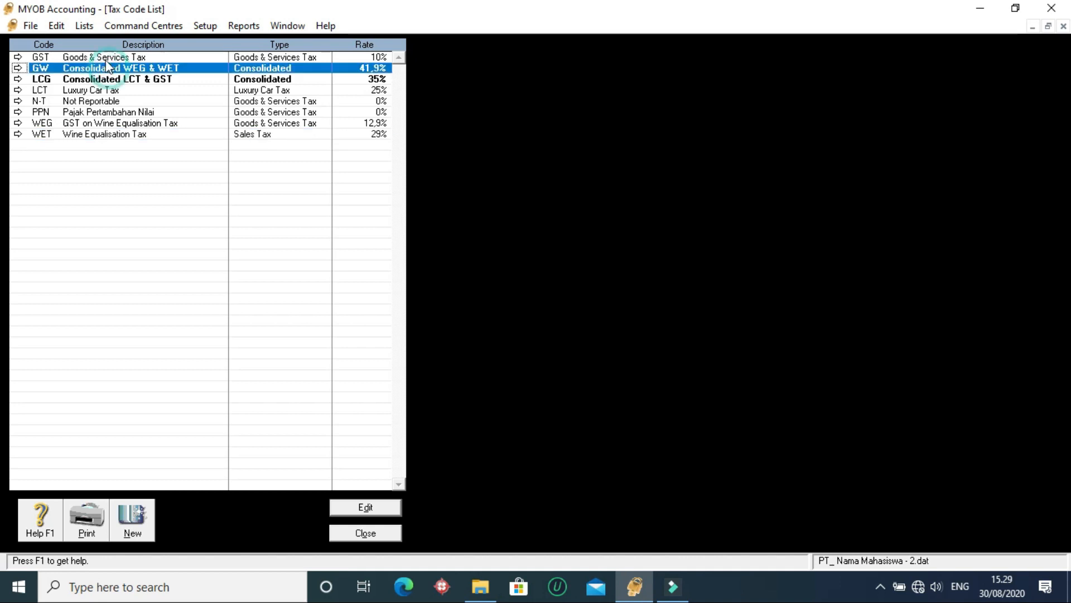
click(56, 26)
click(89, 136)
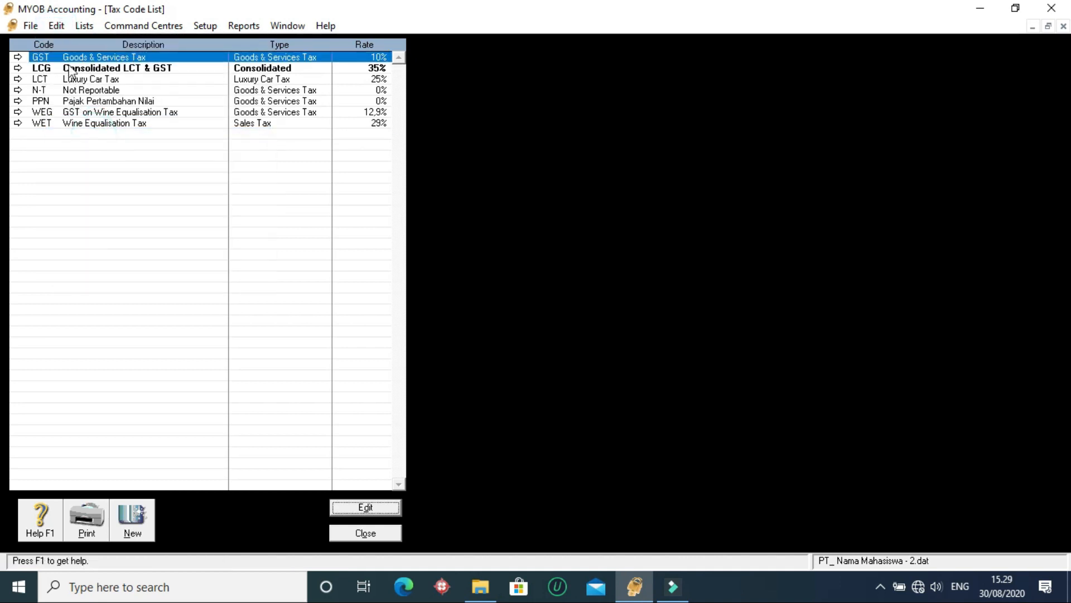
click(70, 68)
click(56, 25)
click(92, 134)
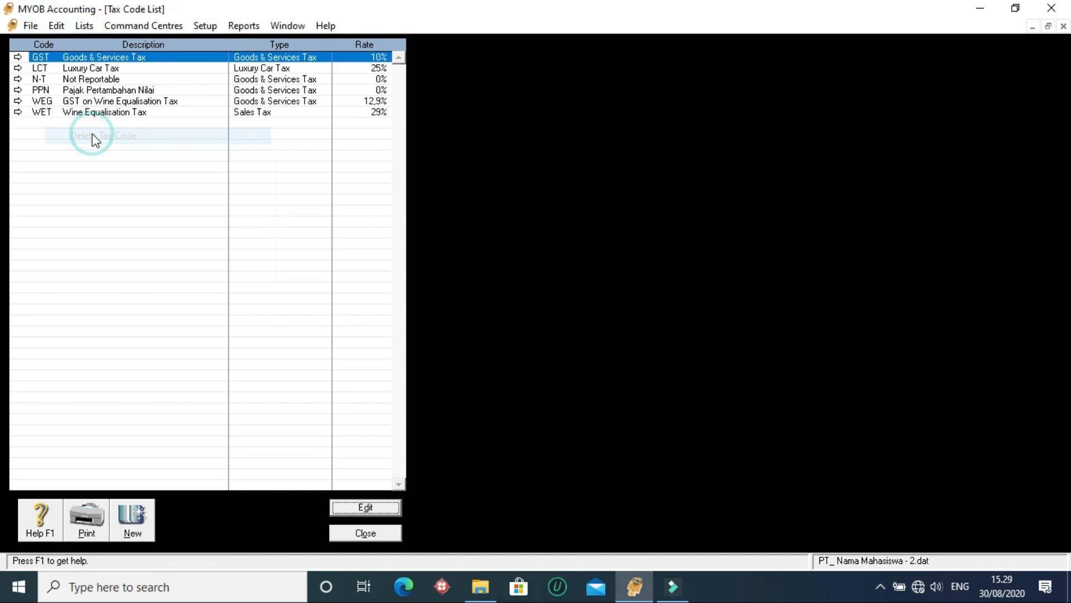
click(104, 59)
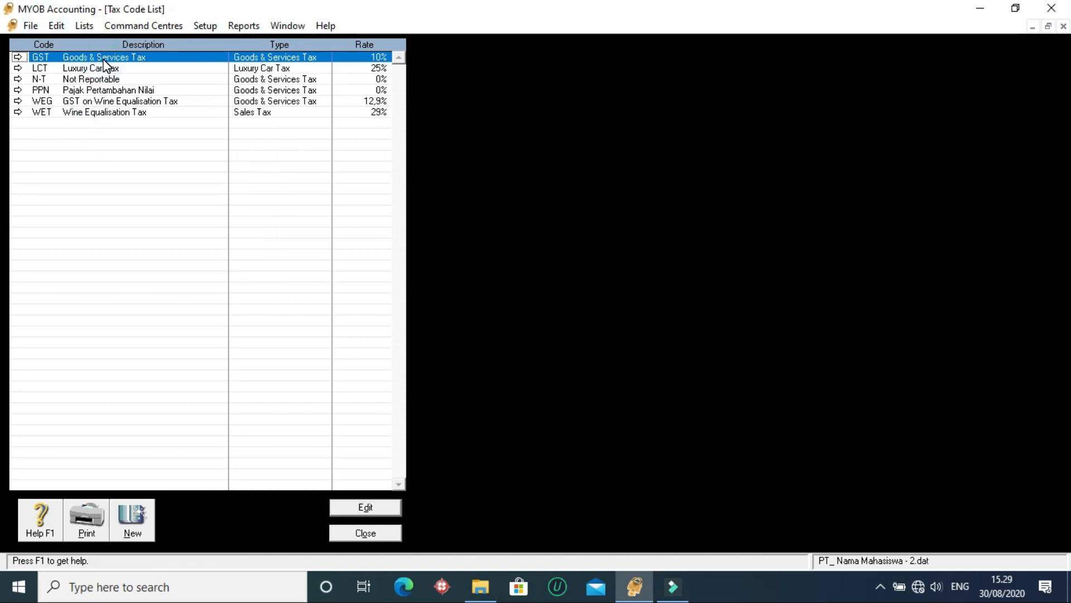
click(163, 113)
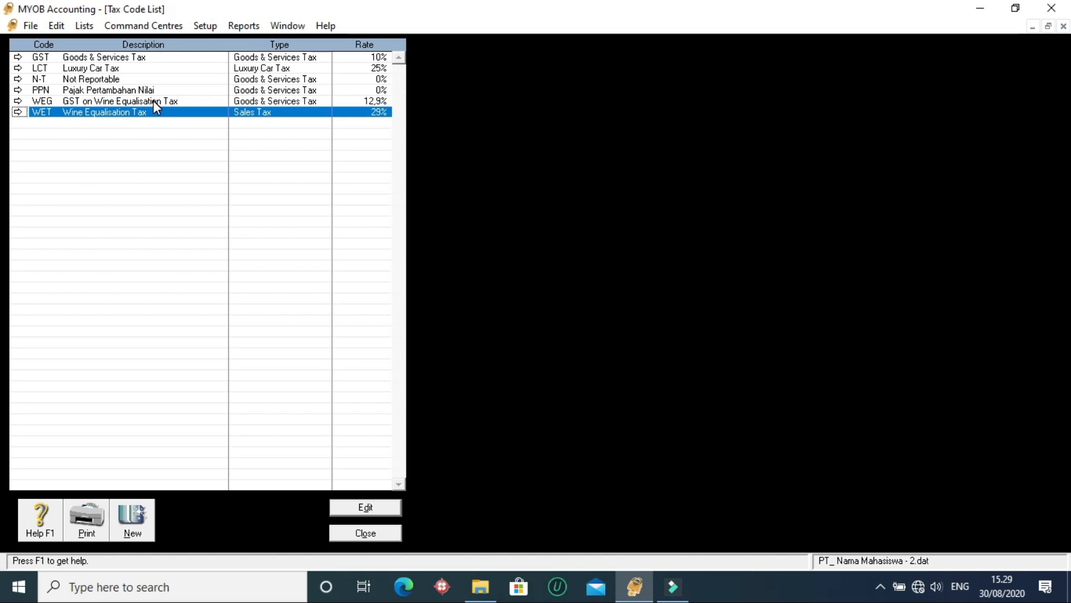
click(153, 100)
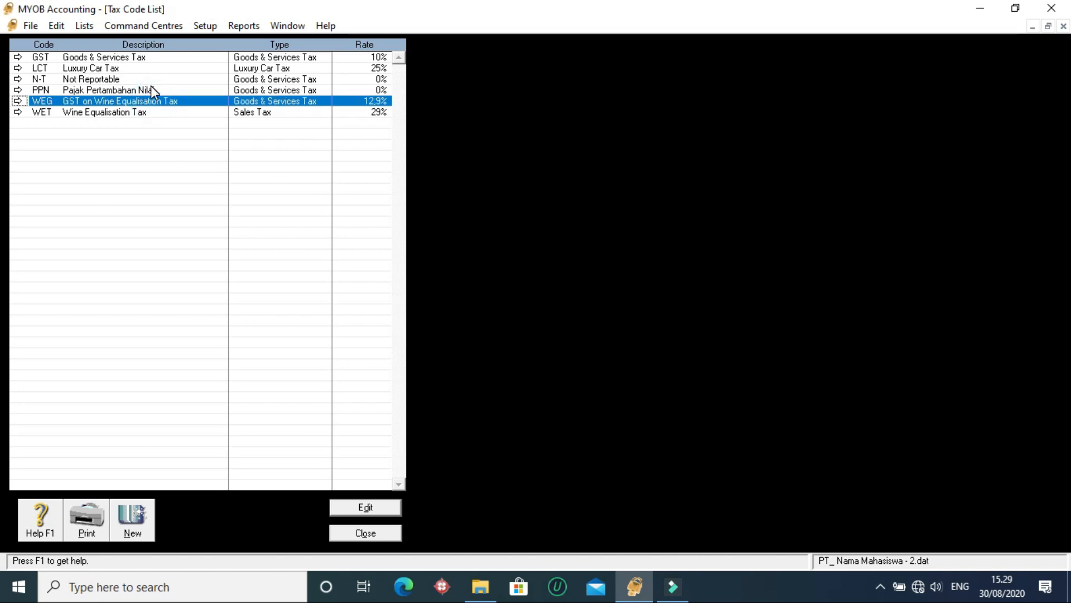
click(150, 87)
click(150, 78)
click(143, 88)
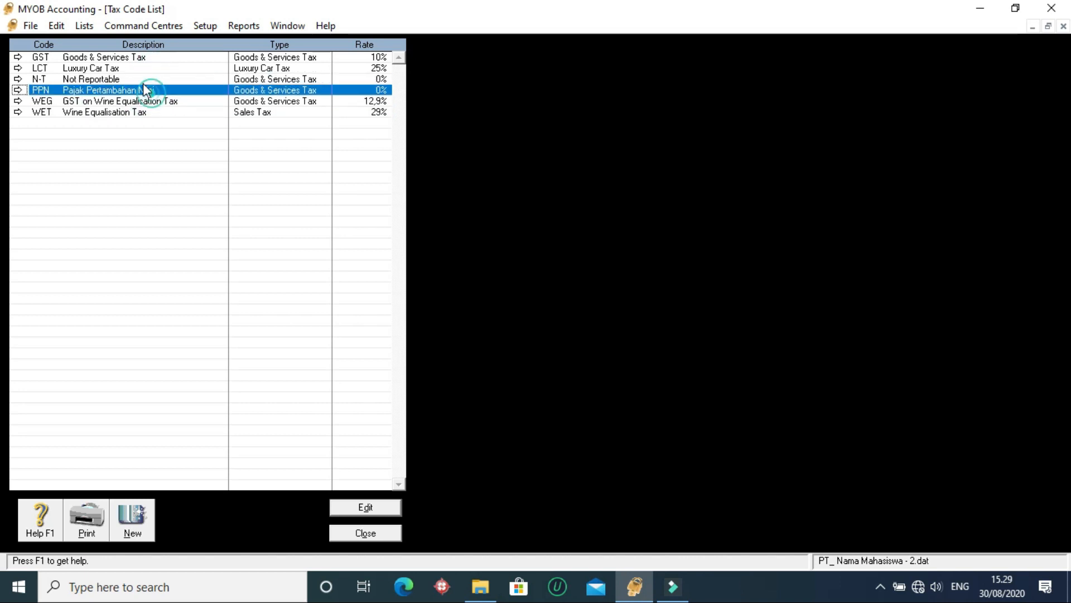
- Delete the LCT (Luxury Car Tax) code from the tax code list
click(136, 67)
click(55, 26)
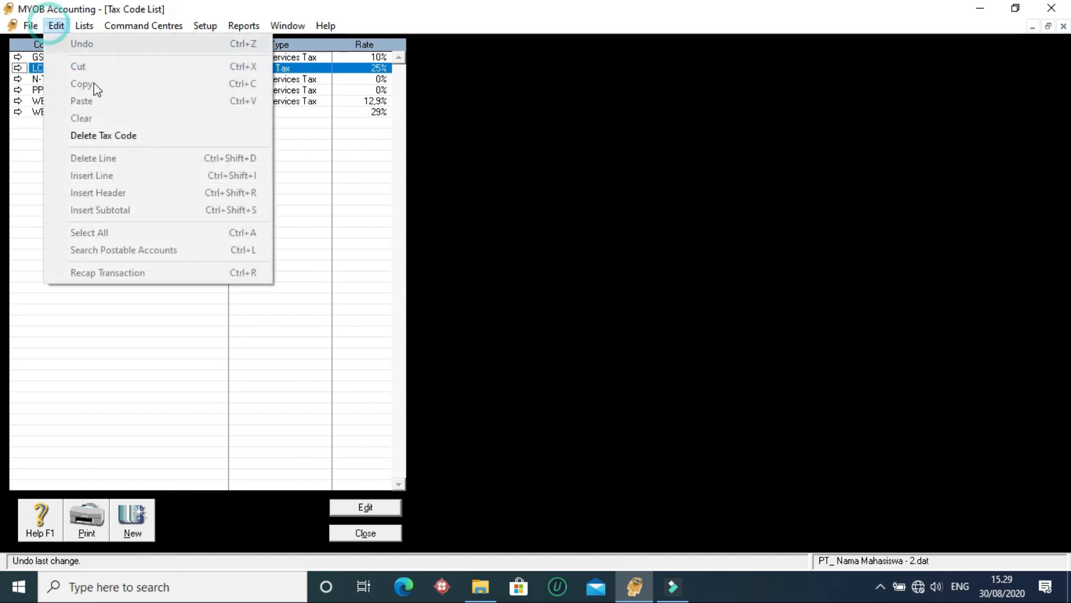
click(105, 137)
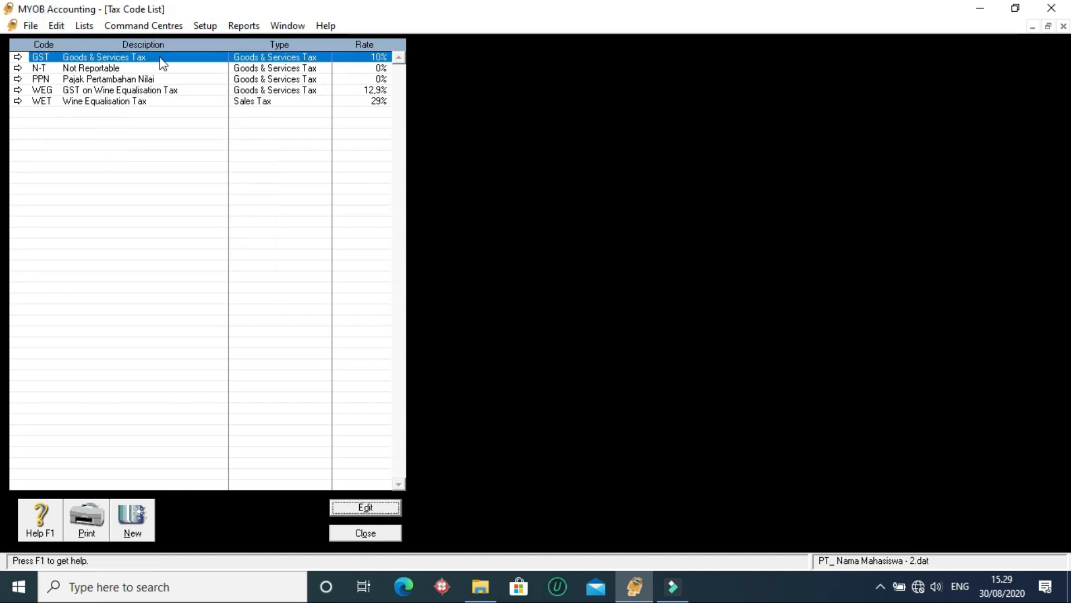
- Try to delete the GST (Goods & Services Tax) code
click(57, 25)
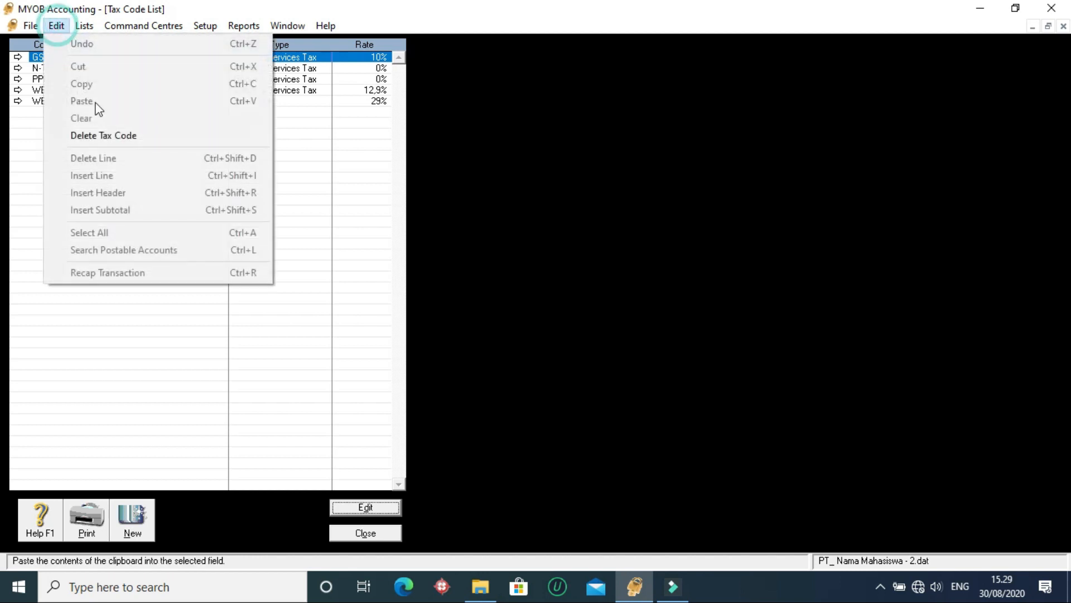
click(105, 137)
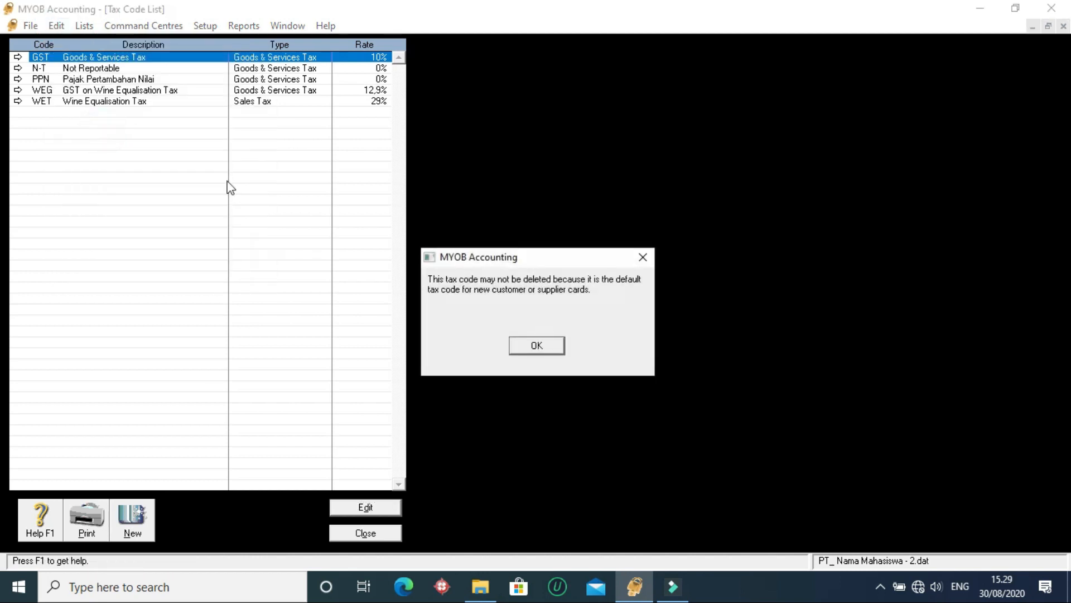
click(544, 346)
- Delete the WEG (GST on Wine Equalisation Tax) and WET (Wine Equalisation Tax) codes from the tax code list
click(54, 89)
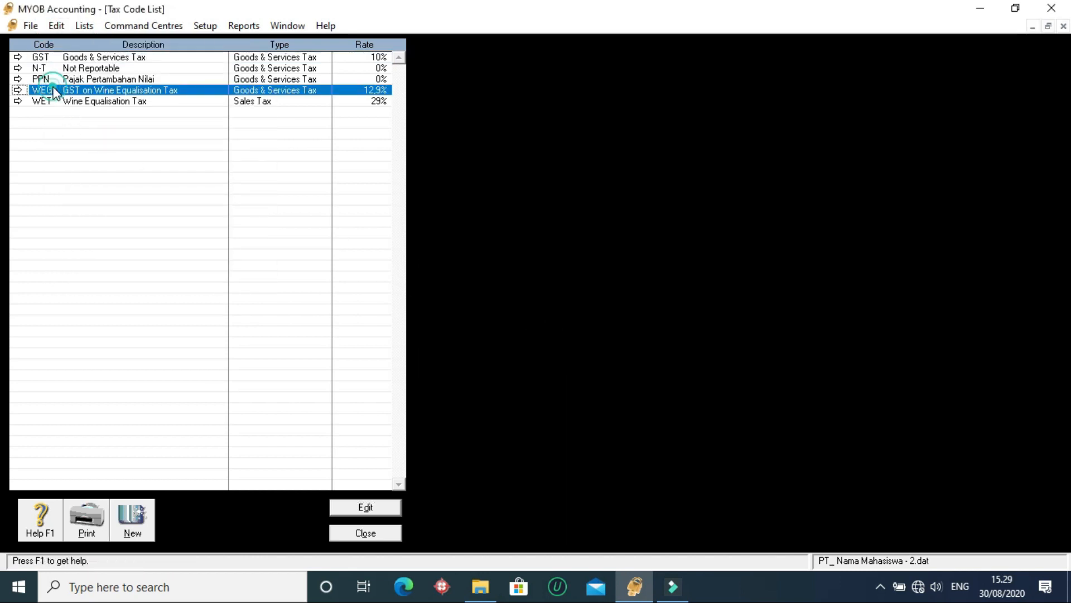
click(56, 25)
click(104, 137)
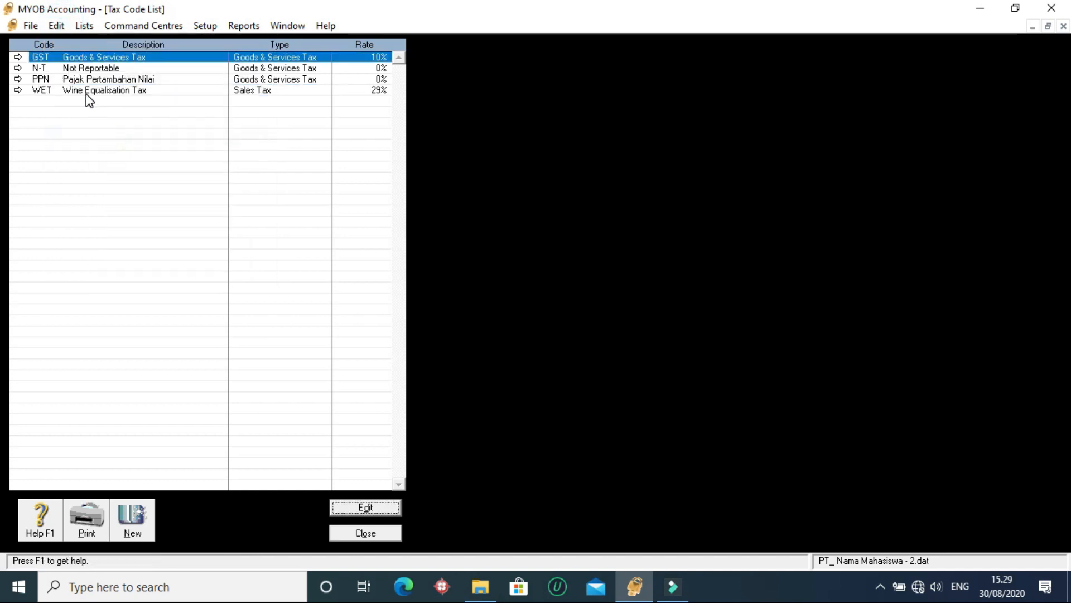
click(87, 90)
click(56, 26)
click(112, 136)
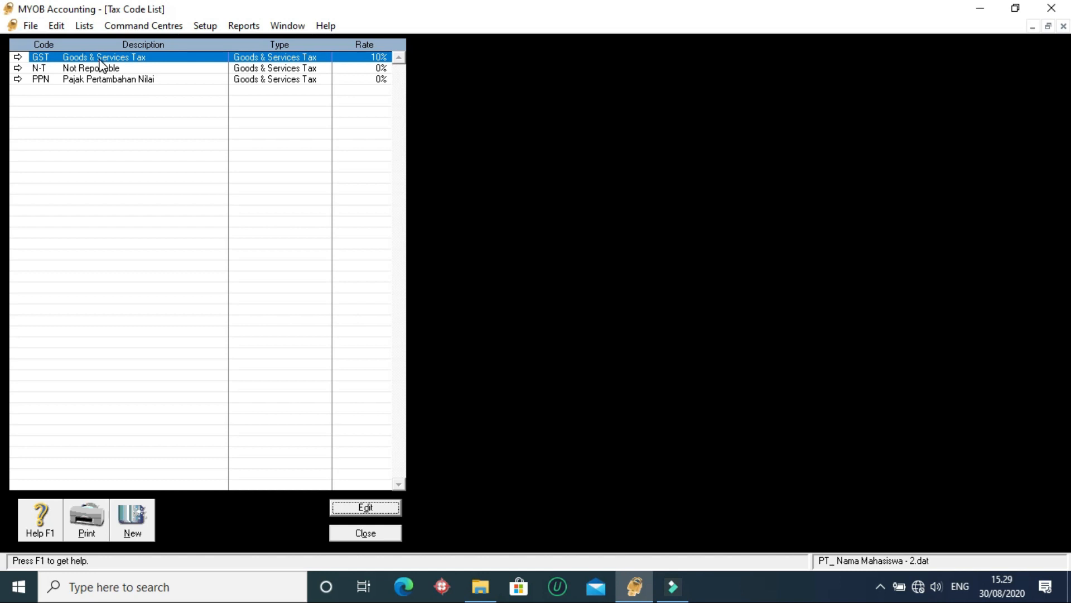
- Try once more to delete the GST (Goods & Services Tax) code, and select the PPN code
click(56, 25)
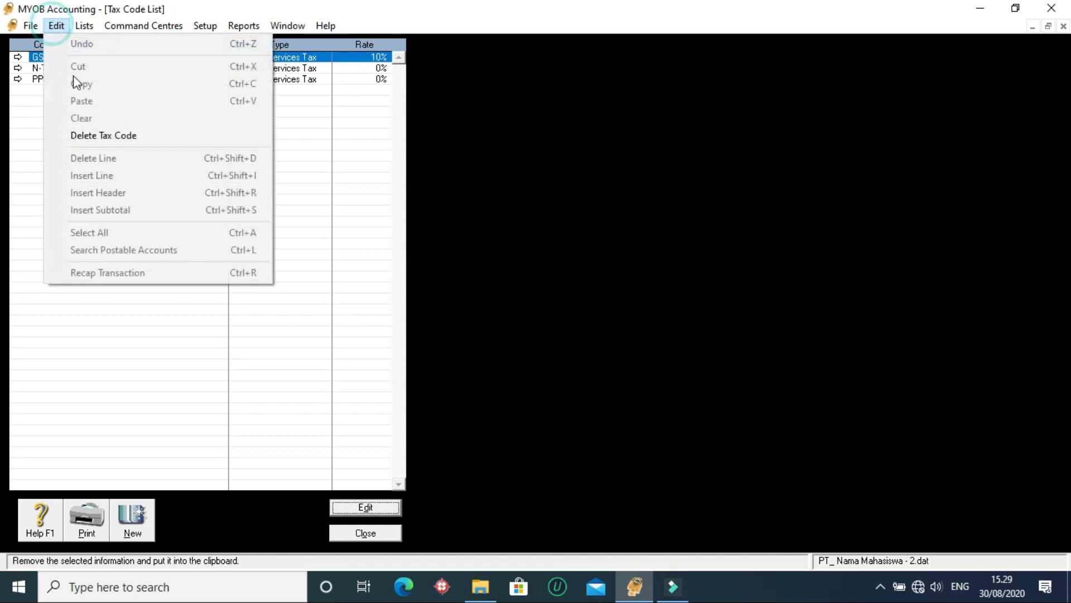
click(81, 136)
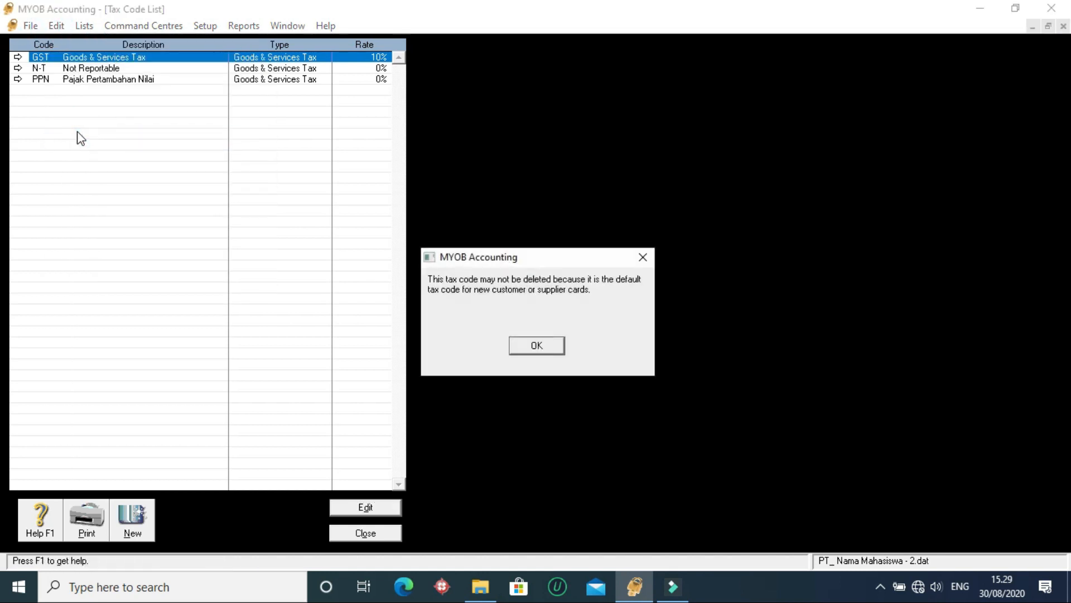
click(533, 345)
click(296, 82)
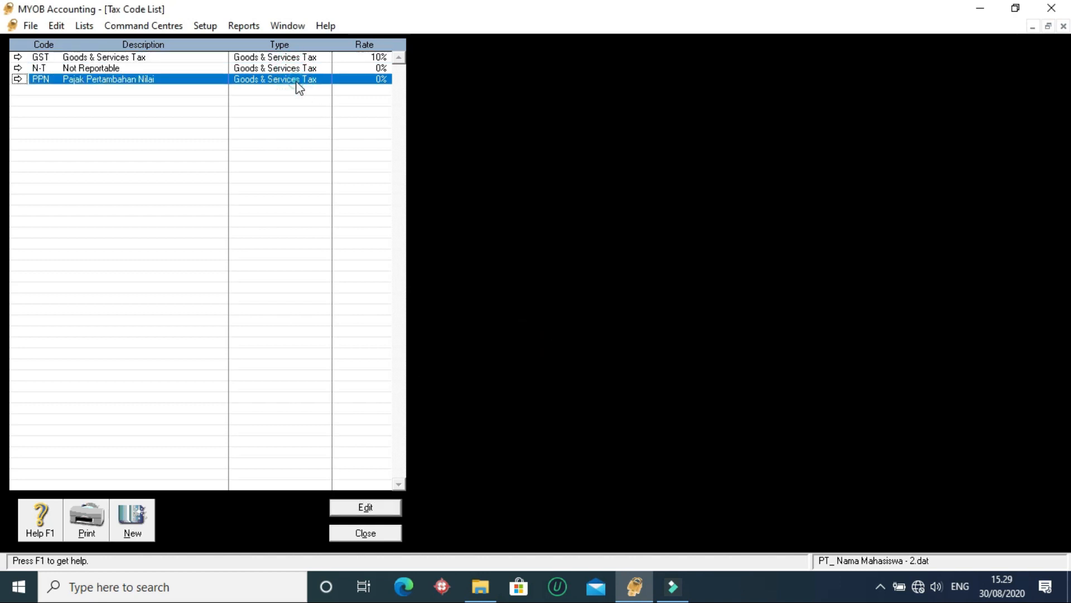
- Set the rate of the PPN (Pajak Pertambahan Nilai) tax code to 10% and close the tax code list
click(289, 66)
click(279, 79)
double_click(141, 84)
click(214, 162)
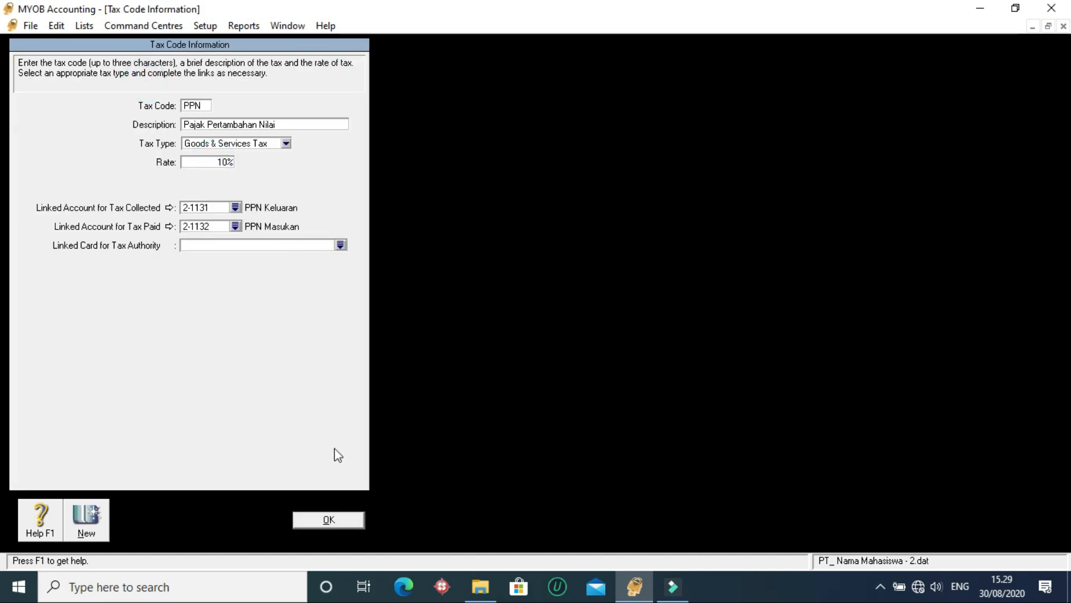
click(310, 524)
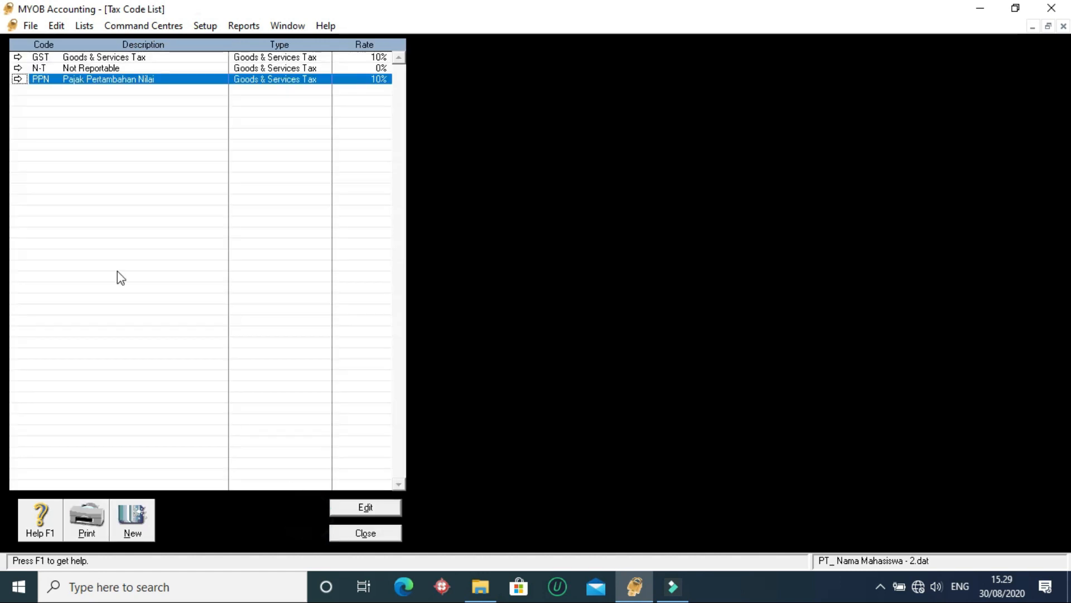
click(274, 67)
click(265, 78)
click(254, 58)
click(84, 68)
click(81, 80)
click(367, 535)
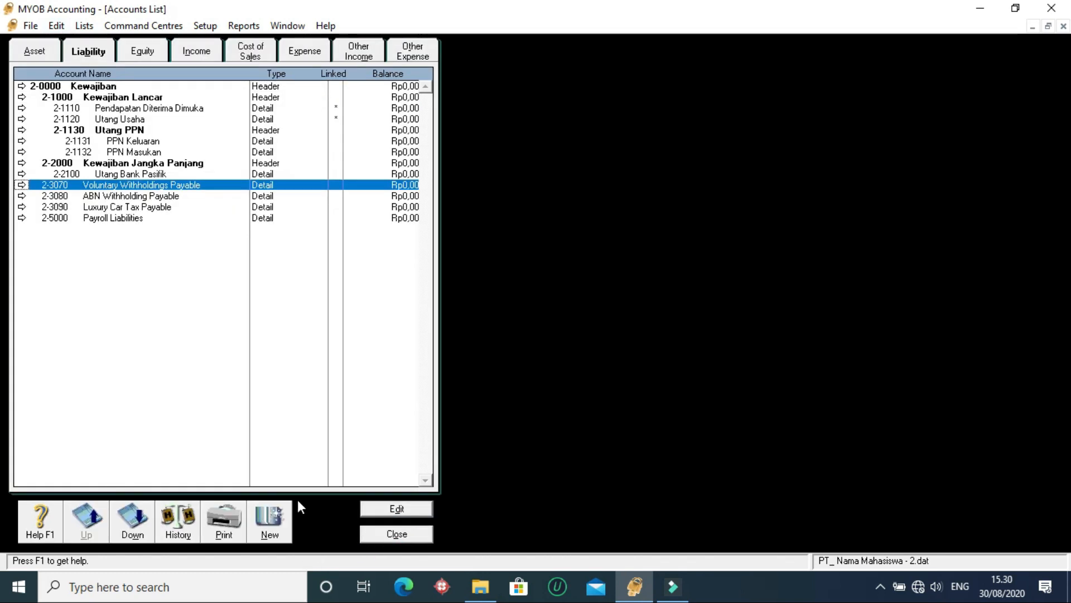
- Check the liability and asset accounts for unneeded withholding, luxury car tax and payroll accounts
click(119, 218)
click(116, 197)
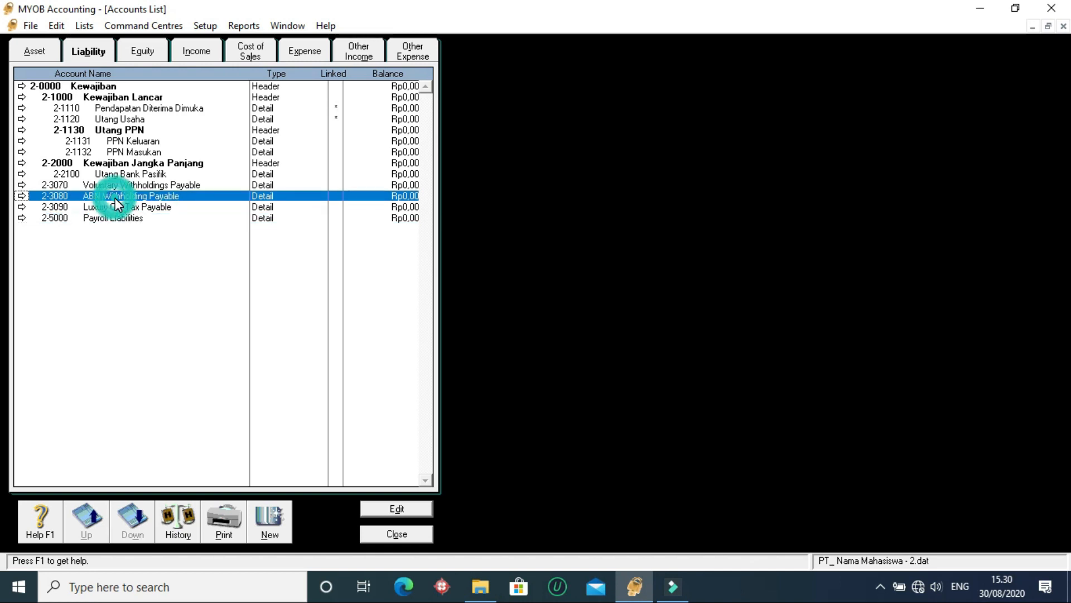
click(39, 52)
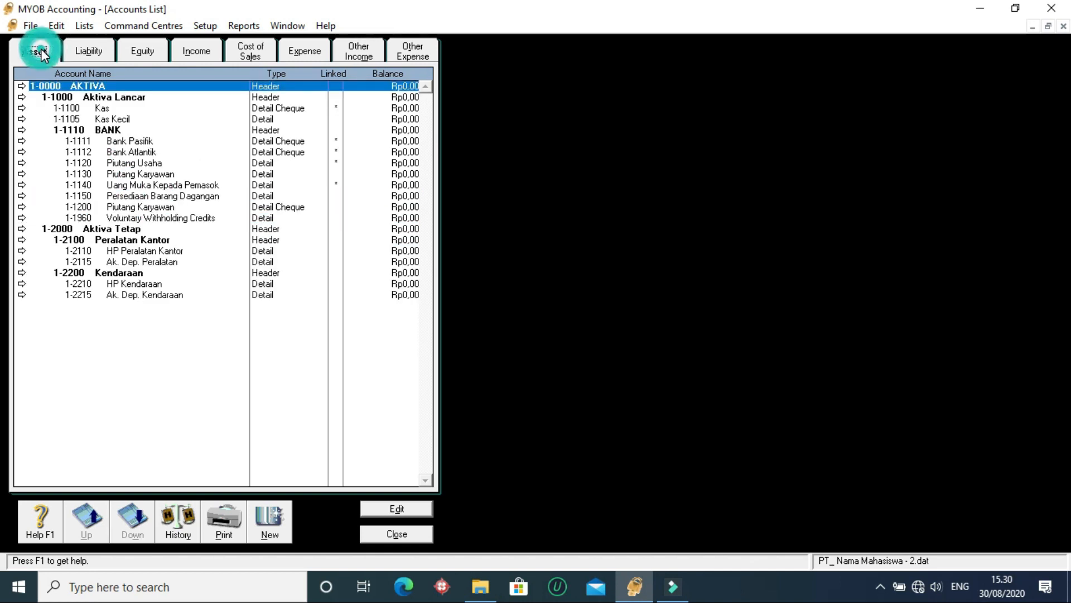
click(152, 225)
click(147, 217)
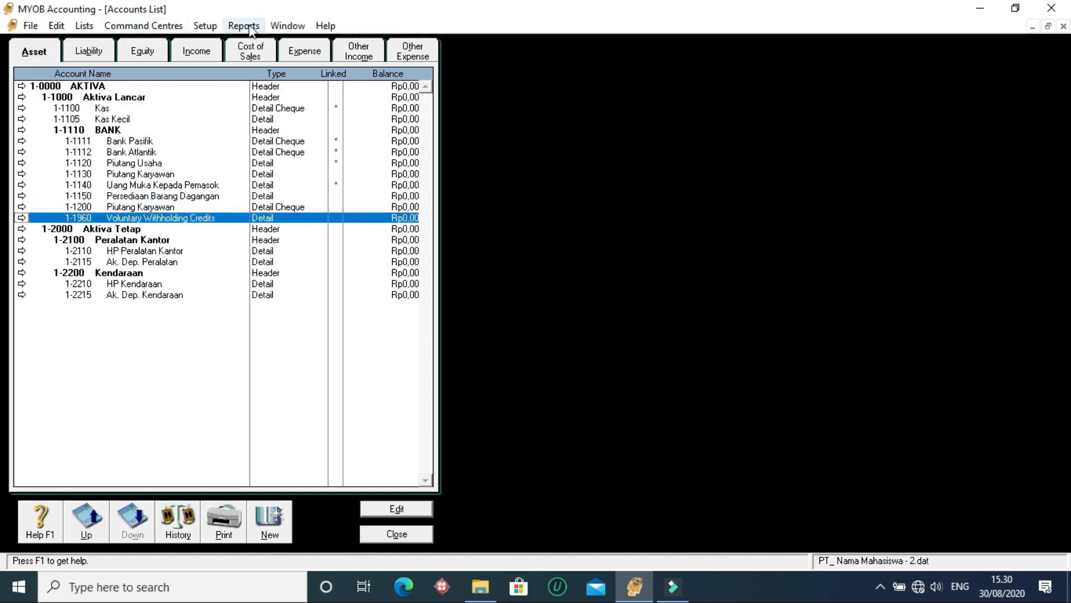
- Delete the asset account 1-1960 Voluntary Withholding Credits using the Easy Setup Assistant for accounts
click(205, 26)
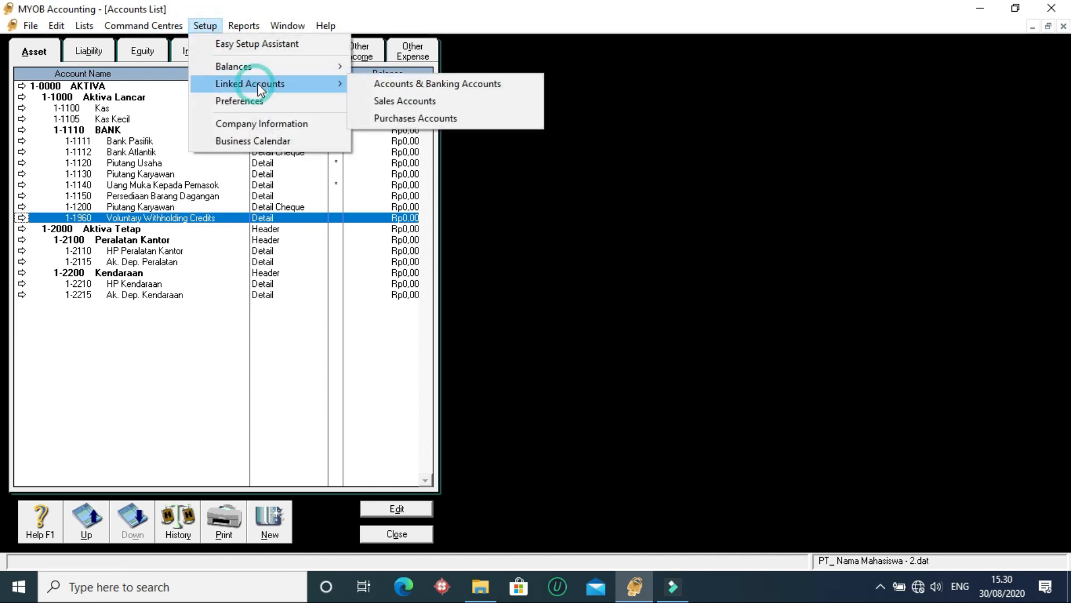
click(240, 45)
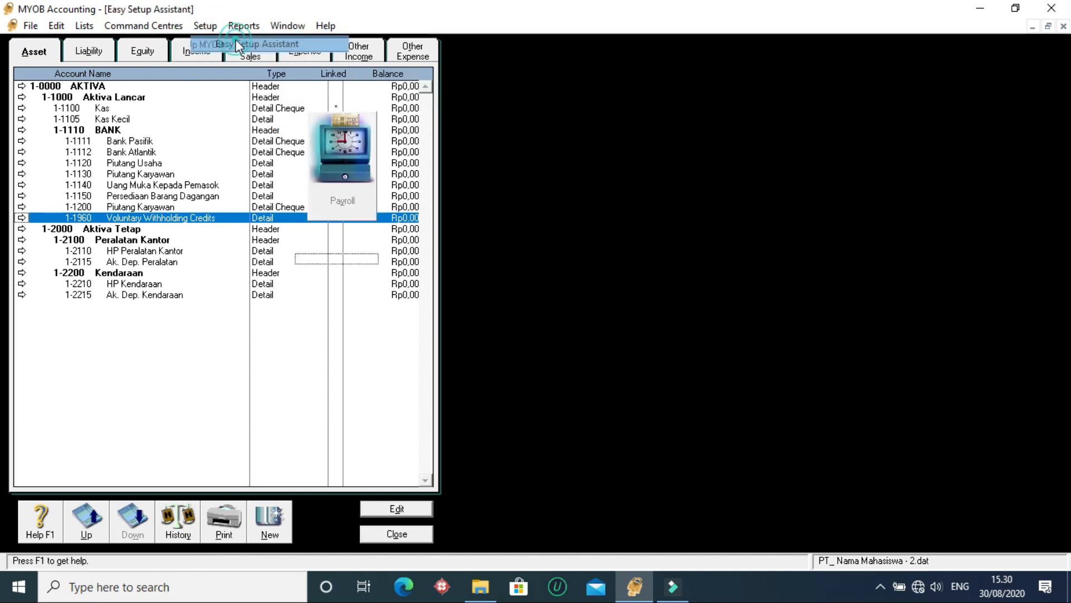
click(143, 178)
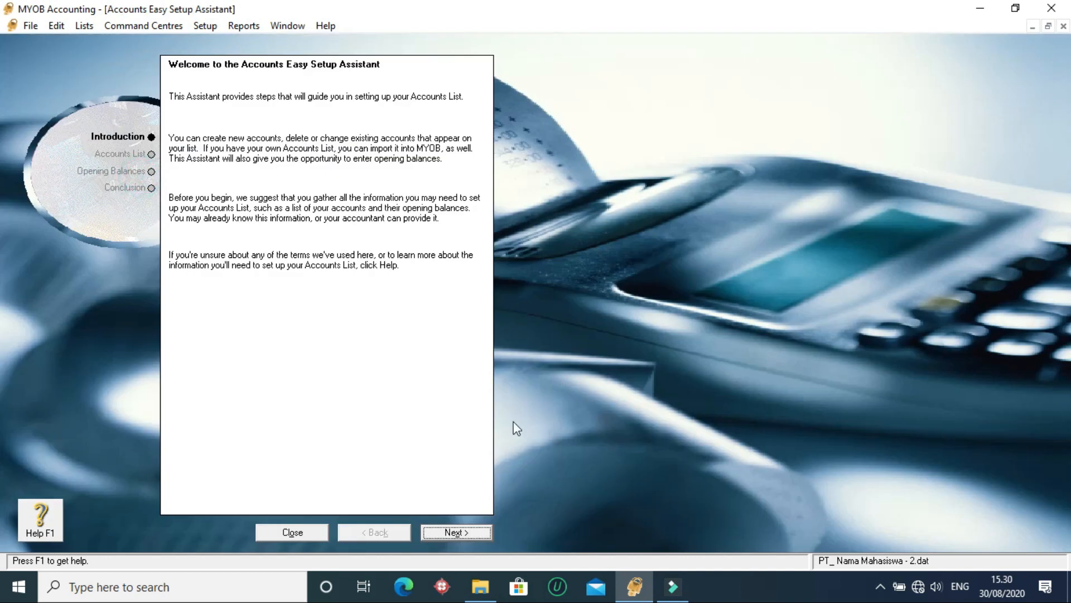
click(457, 538)
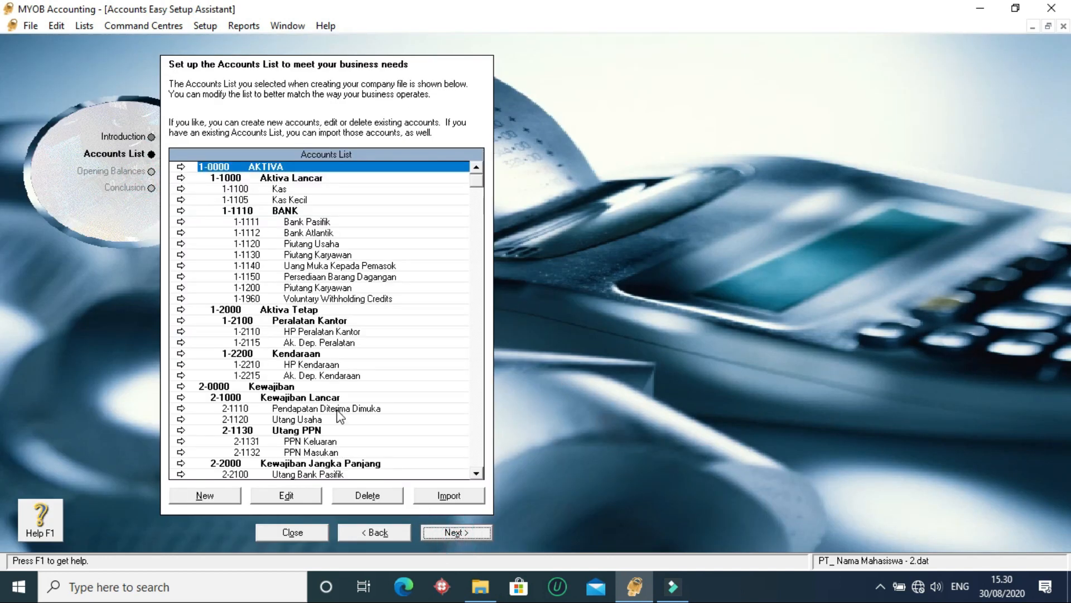
click(315, 301)
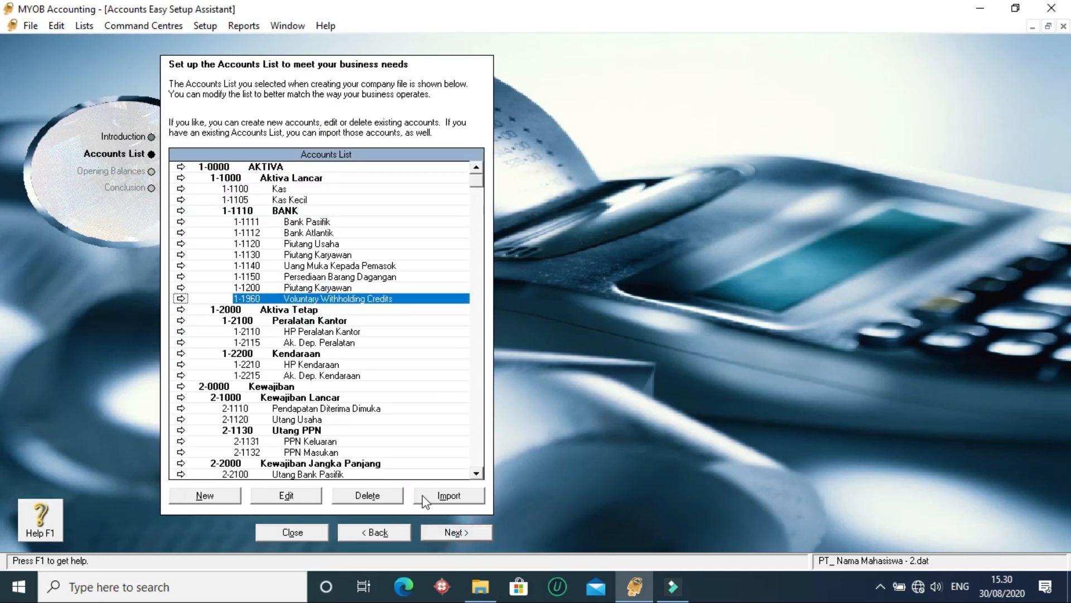
click(376, 499)
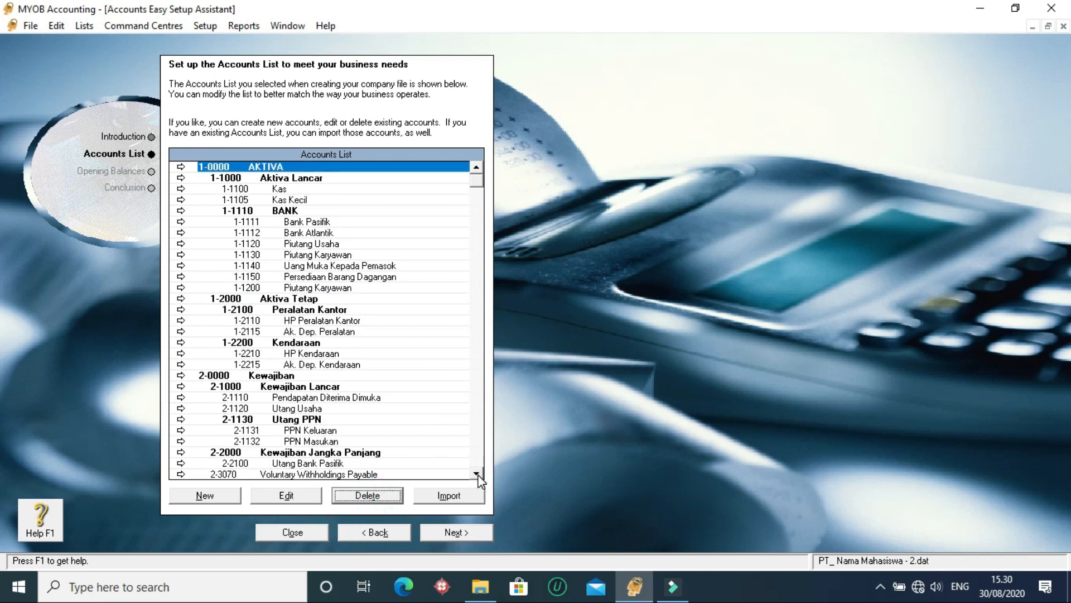
- Delete accounts 2-3070 Voluntary Withholdings Payable, 2-3080 ABN Withholding Payable, 2-3090 Luxury Car Tax Payable and 2-5000 Payroll Liabilities, and close the setup assistant
scroll(420, 433, down, 5)
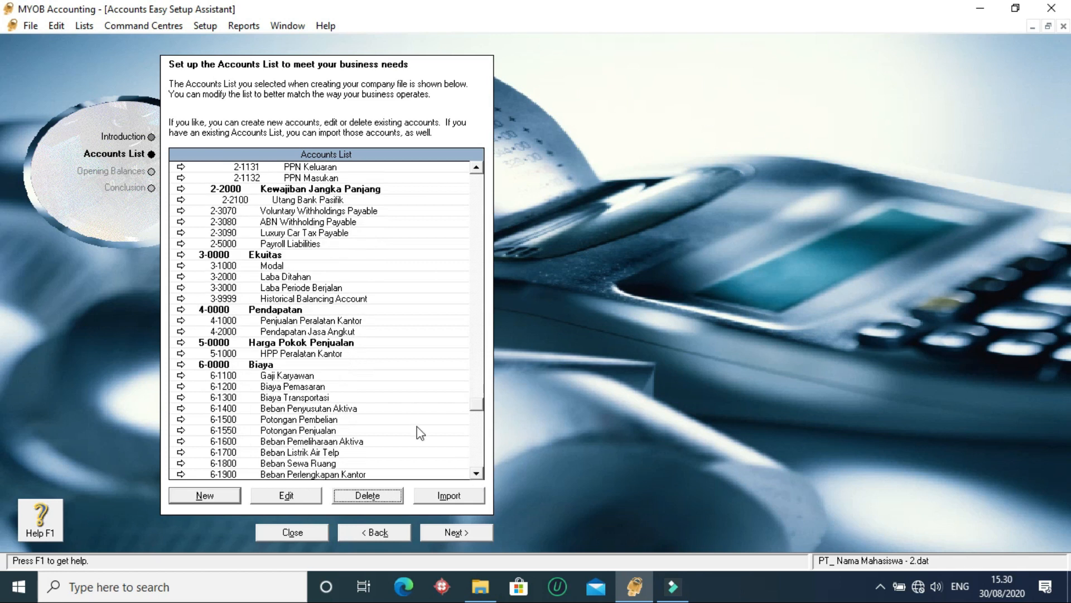
click(328, 210)
click(359, 497)
click(308, 211)
click(359, 495)
click(294, 211)
click(362, 494)
click(291, 211)
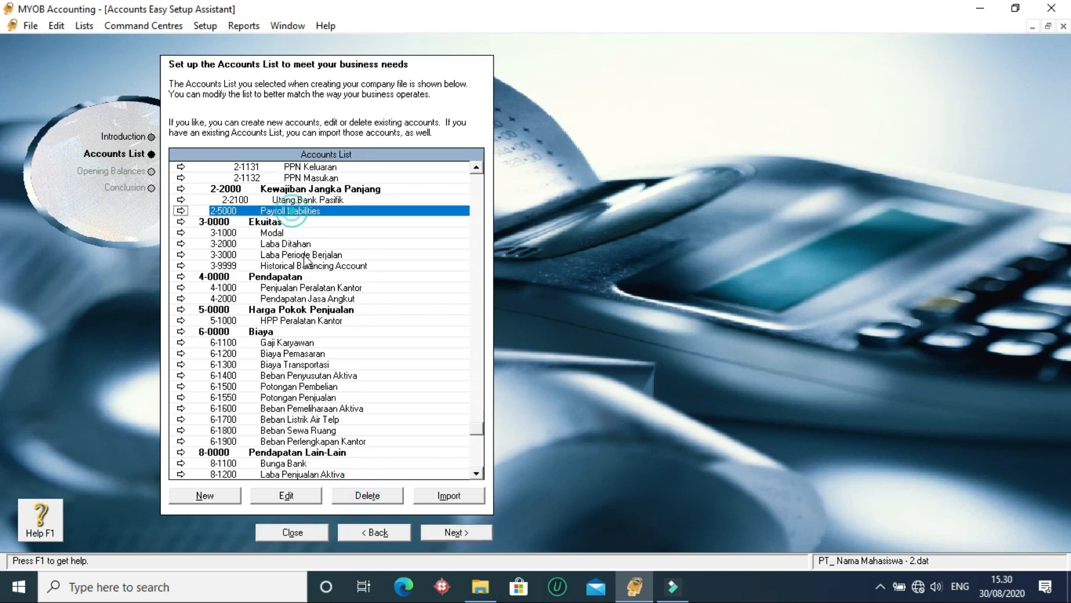
click(368, 496)
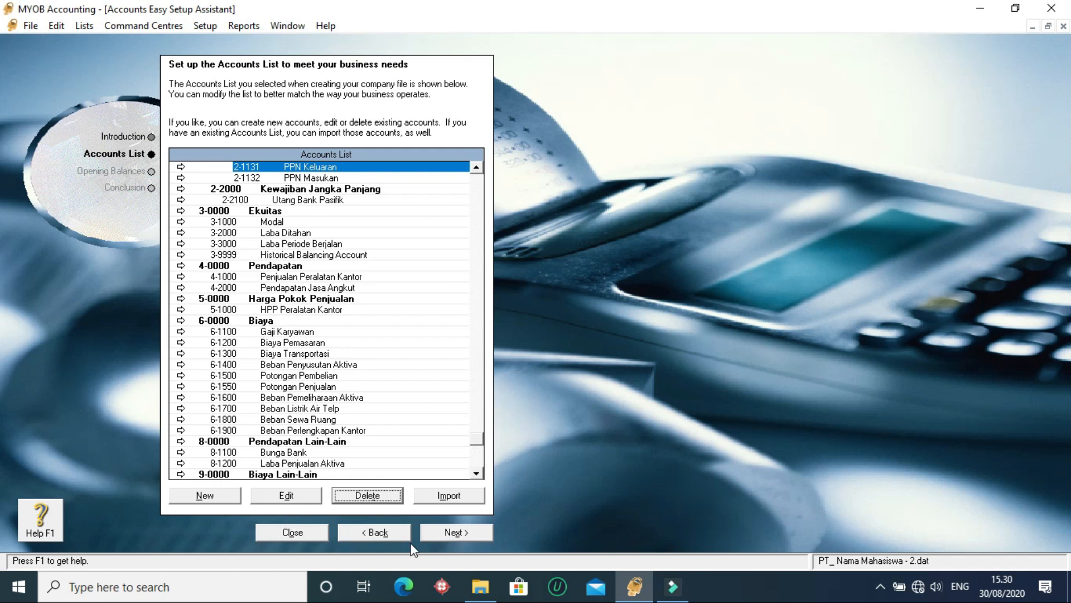
click(299, 535)
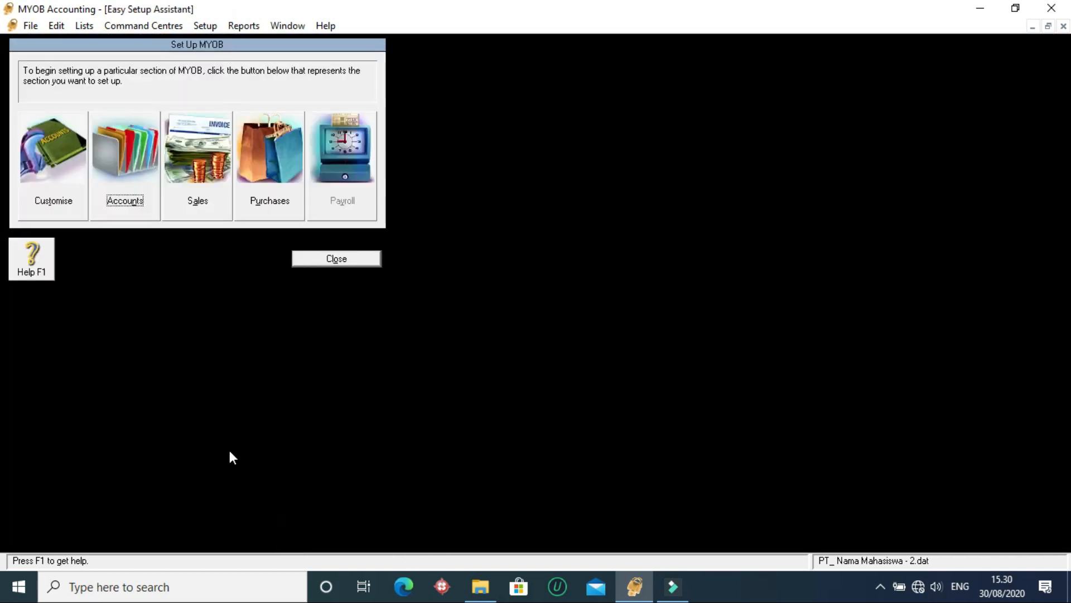
click(340, 259)
- Review the accounts list in every category, from assets and liabilities through to other income and other expenses
click(89, 50)
click(34, 51)
click(107, 173)
click(107, 262)
click(110, 284)
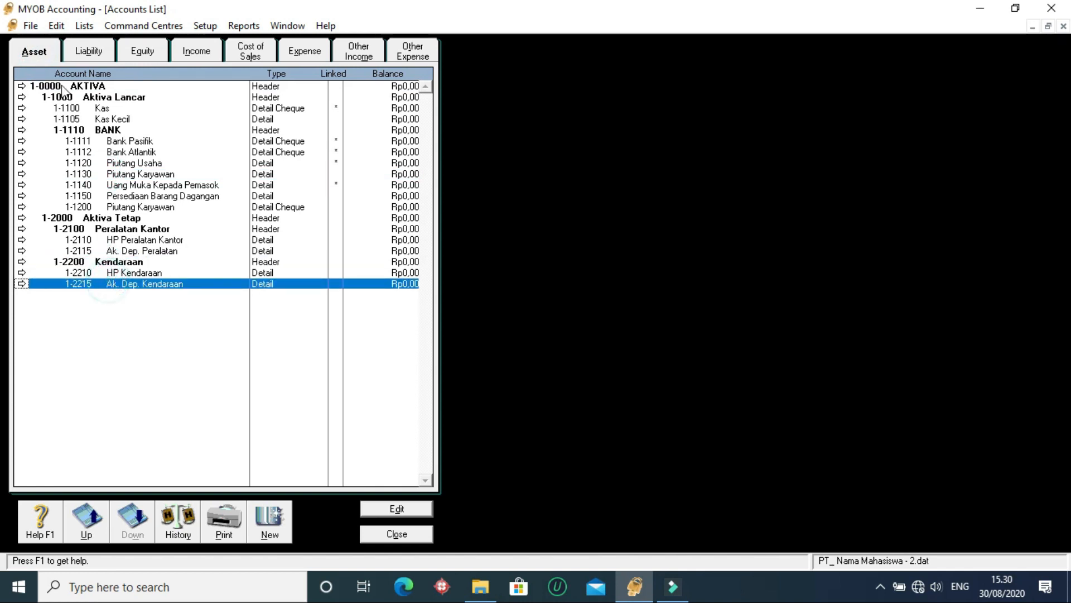
click(89, 51)
click(137, 132)
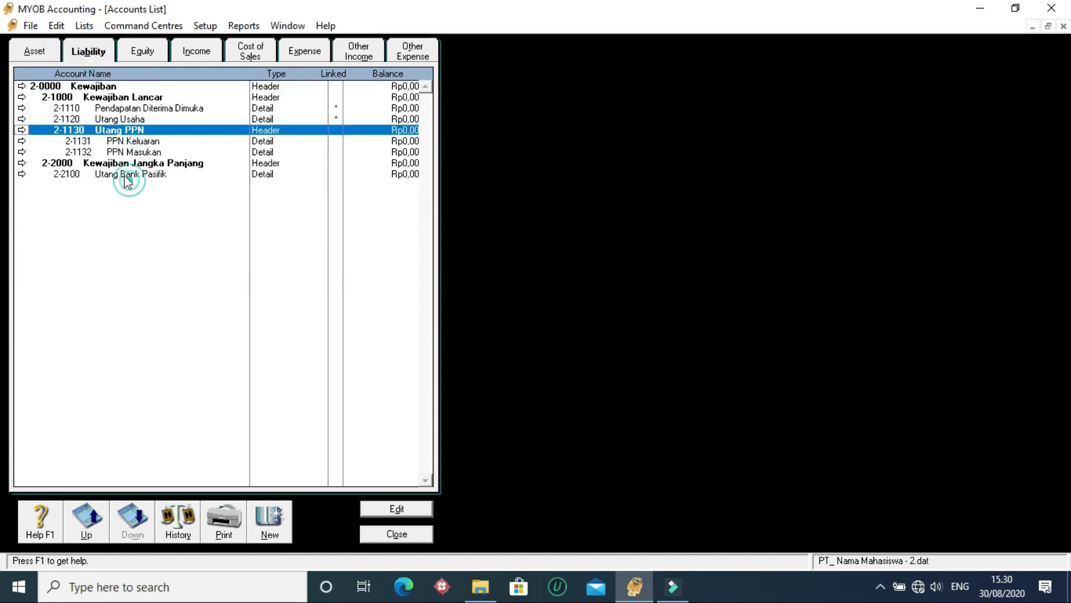
click(142, 50)
click(195, 50)
click(249, 49)
click(304, 51)
click(361, 49)
click(413, 51)
click(249, 53)
click(195, 50)
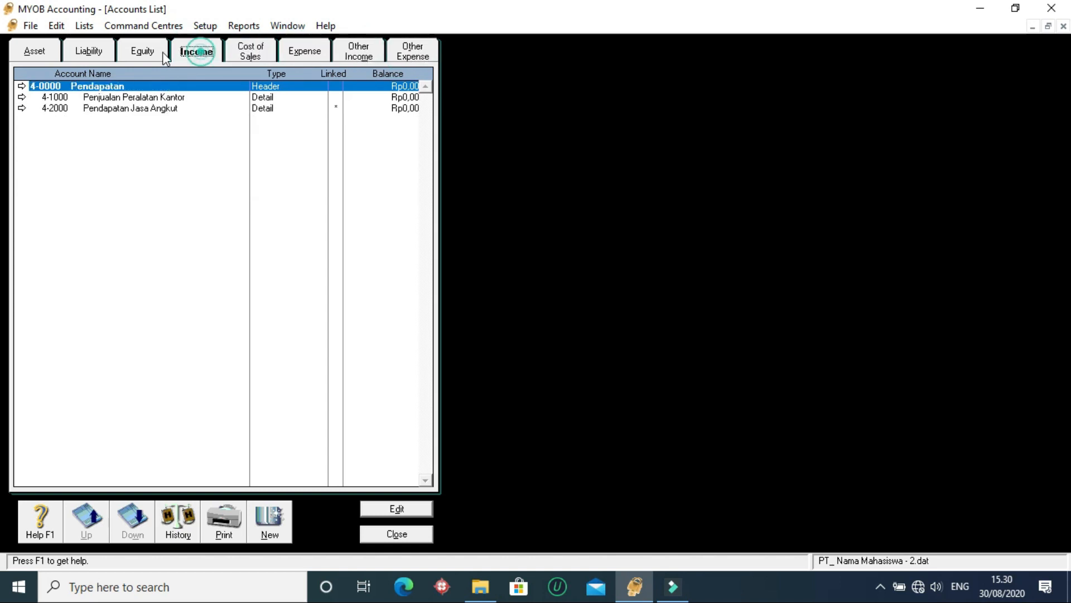
click(143, 50)
click(89, 50)
click(26, 52)
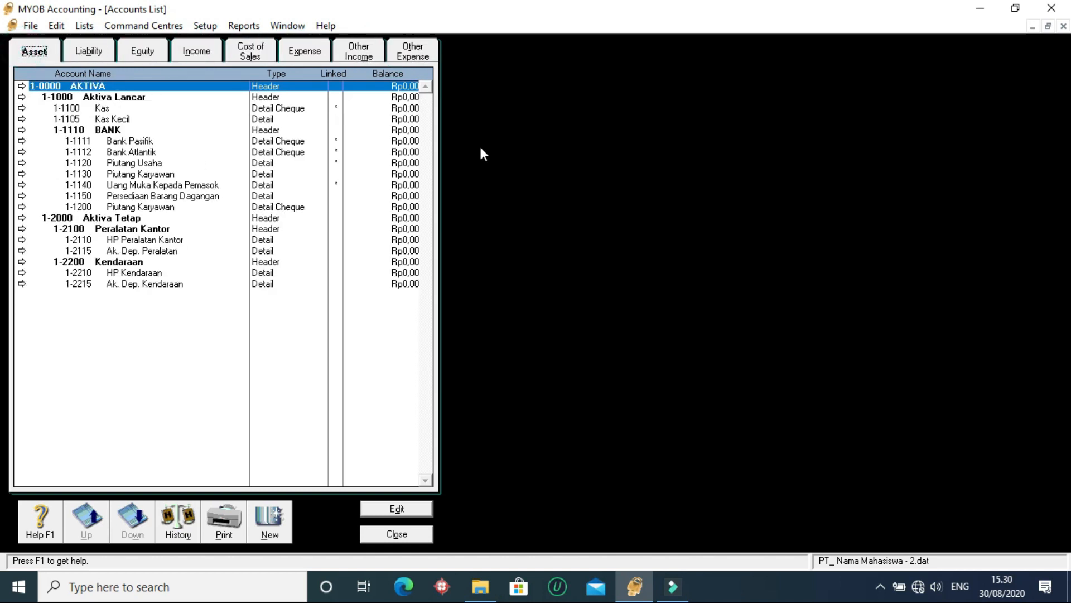
- Go through the account categories again from assets to other expenses, and view the details of account 9-1100 Bunga Pinjaman Bank
click(136, 261)
click(132, 283)
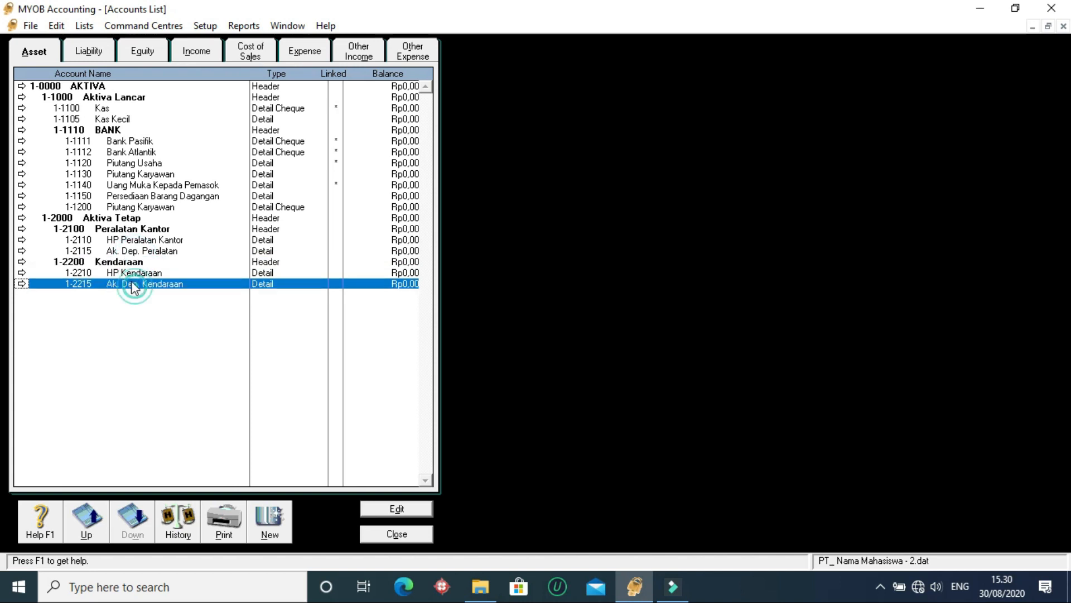
click(174, 221)
click(170, 184)
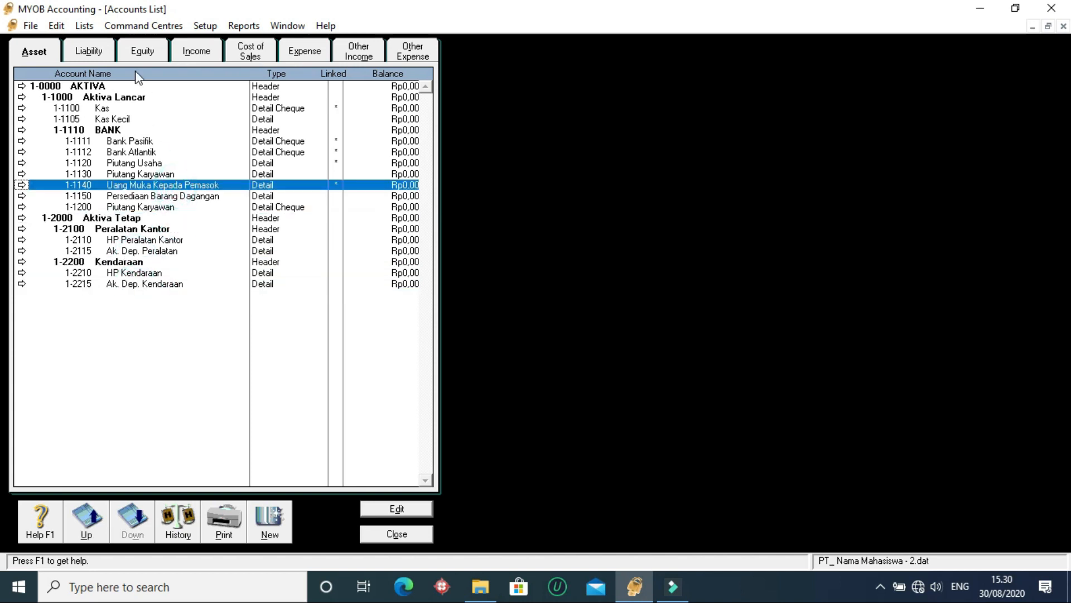
click(100, 49)
click(148, 51)
click(192, 52)
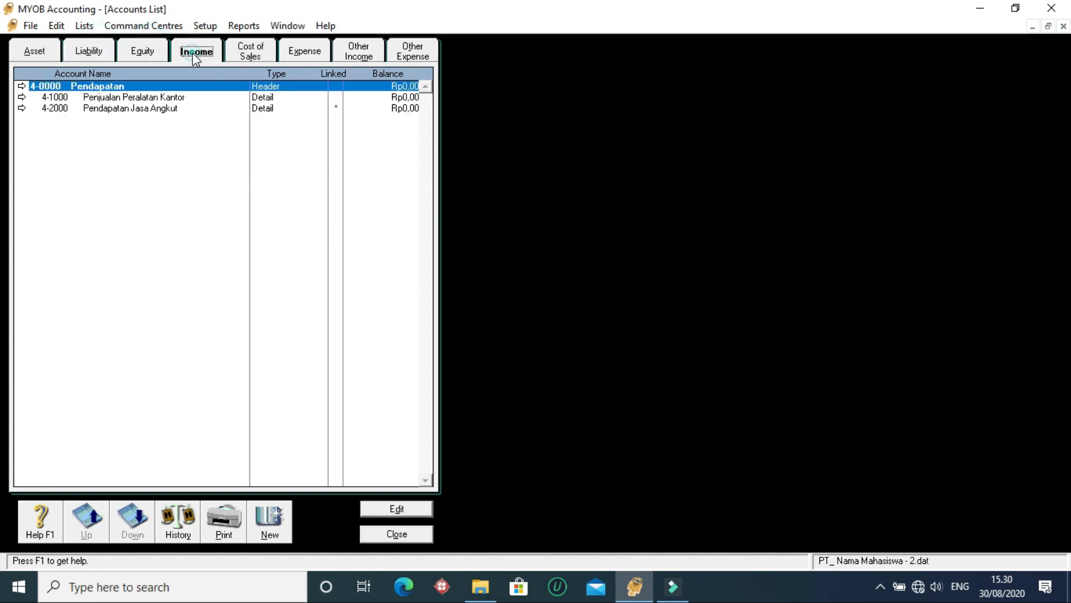
click(266, 52)
click(304, 50)
click(358, 52)
click(430, 52)
double_click(112, 96)
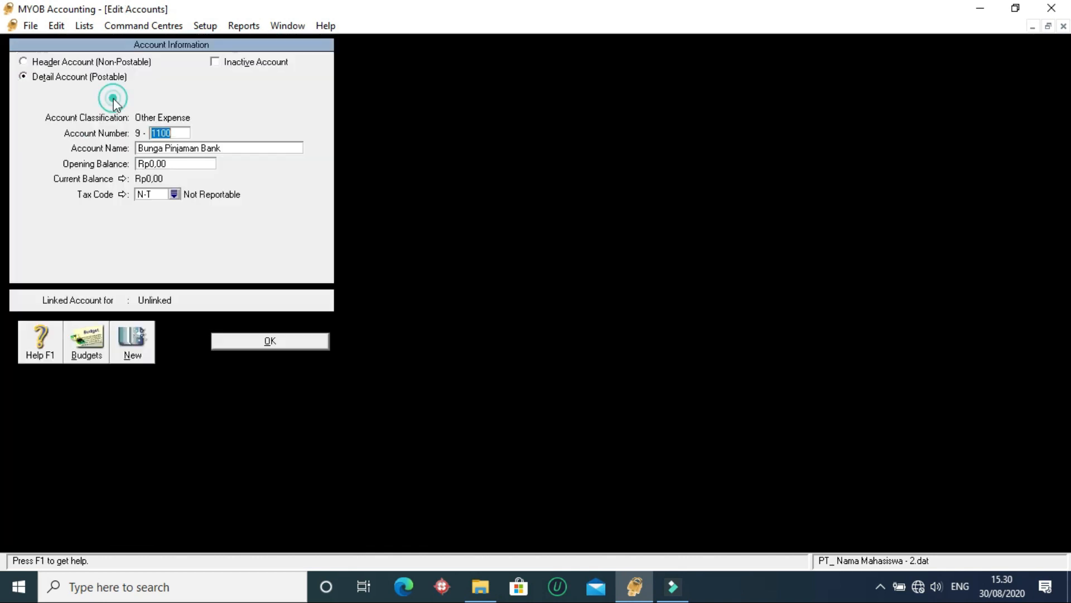
click(276, 343)
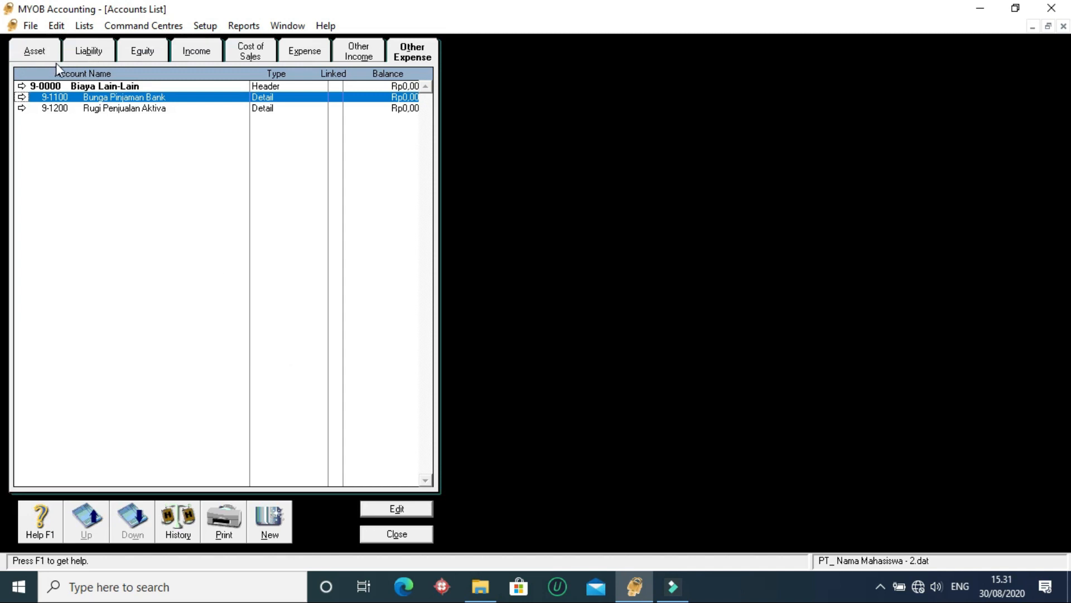
- Examine the asset accounts once more, followed by the liability and equity accounts
click(39, 52)
click(124, 186)
click(147, 284)
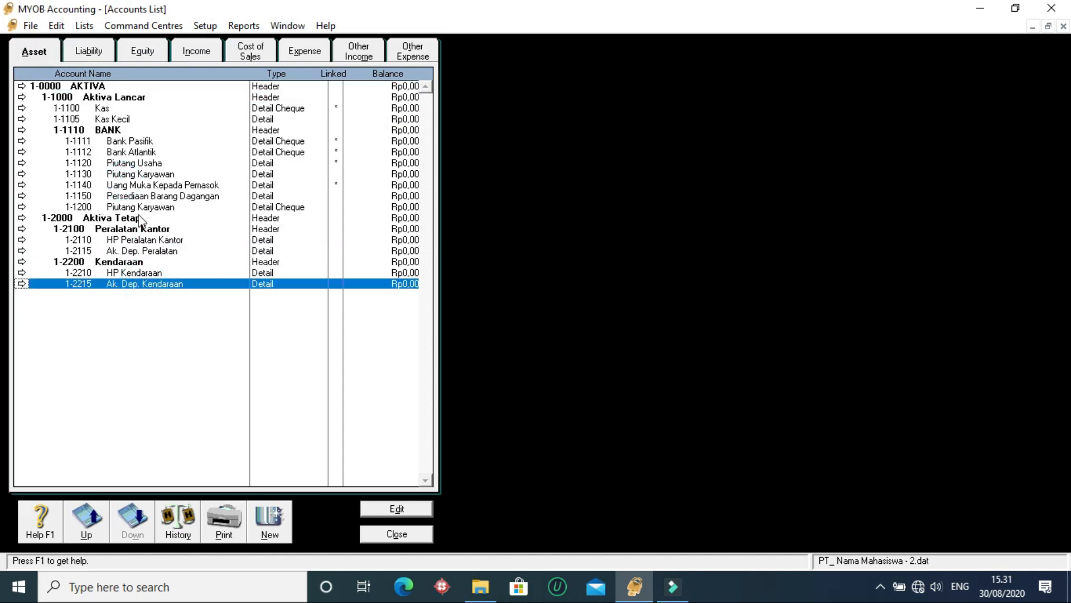
click(144, 186)
click(144, 165)
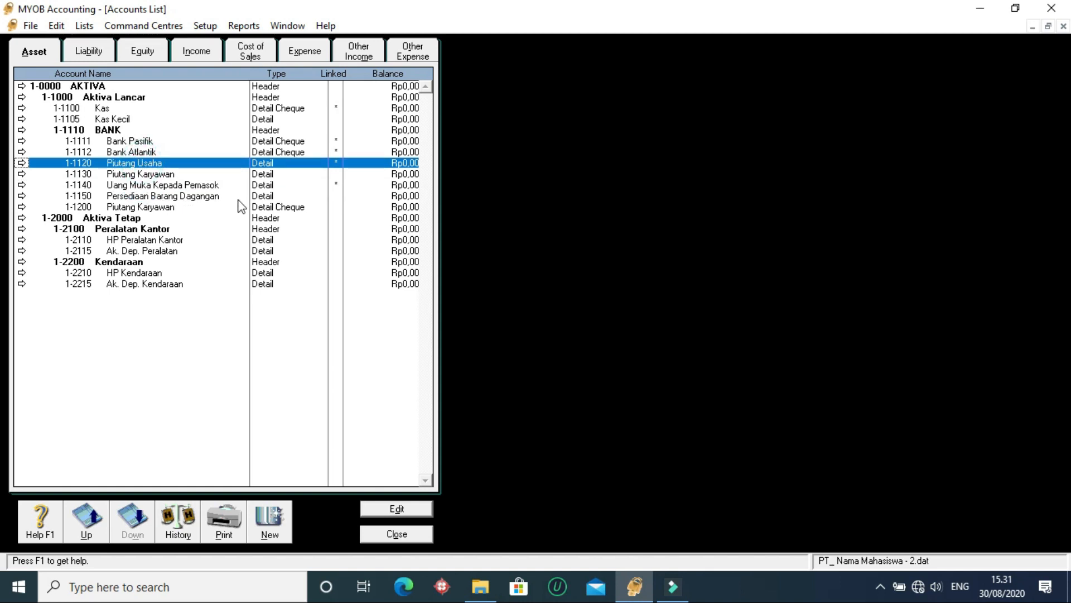
click(197, 199)
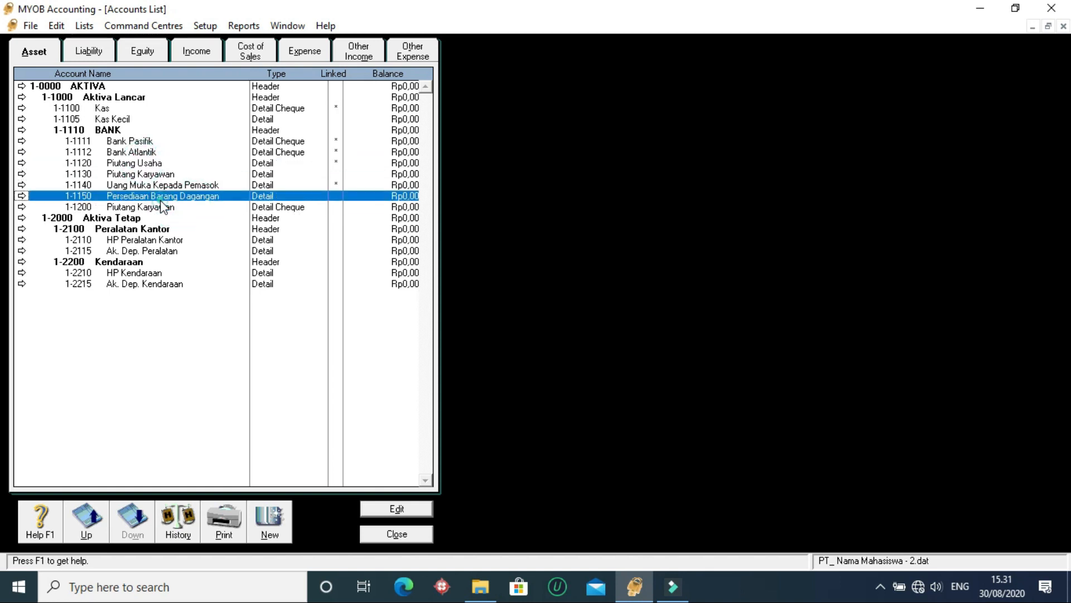
click(144, 186)
click(78, 51)
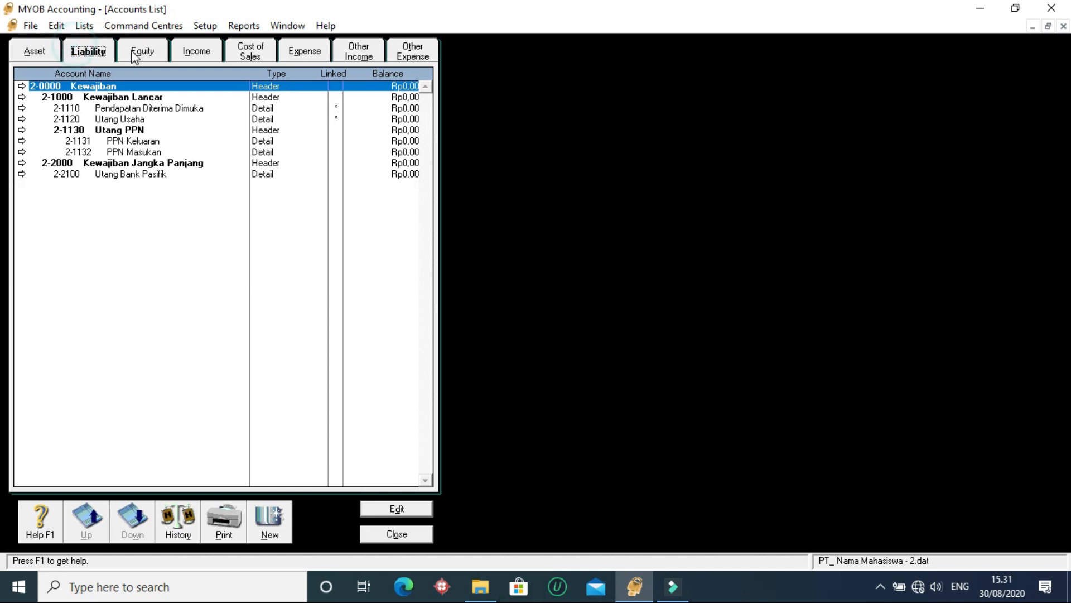
click(142, 51)
click(137, 132)
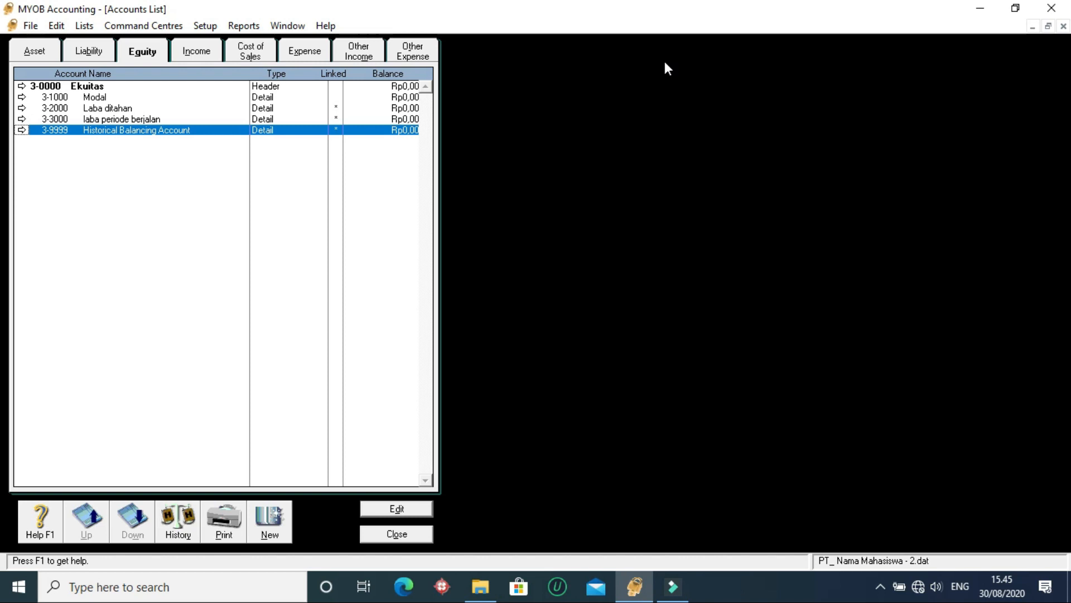
- Check which equity accounts are linked for current and retained earnings in the Accounts & Banking linked accounts
click(213, 26)
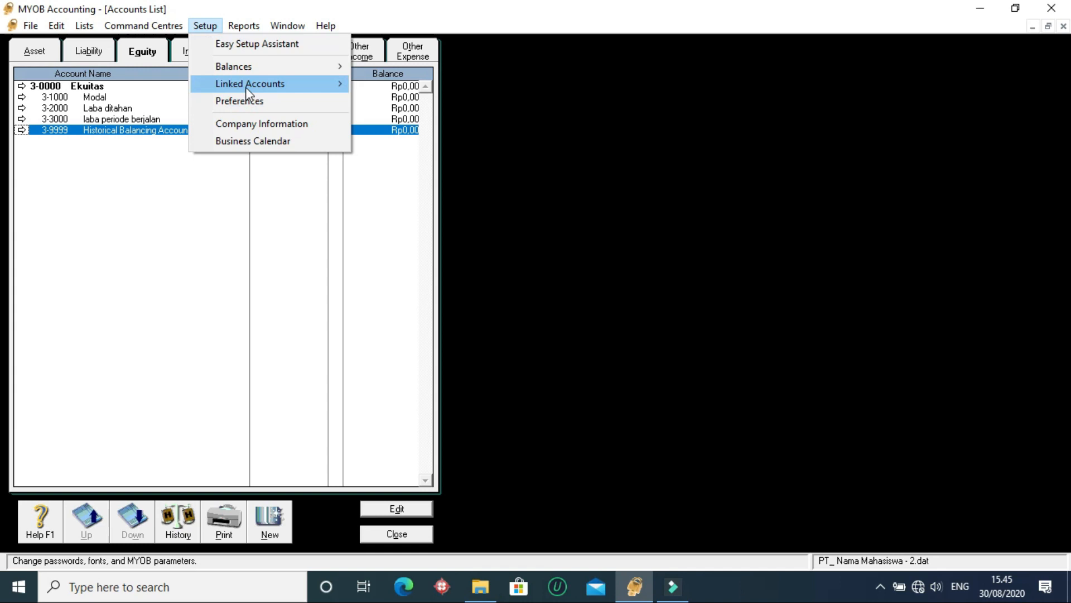
mouse_move(246, 85)
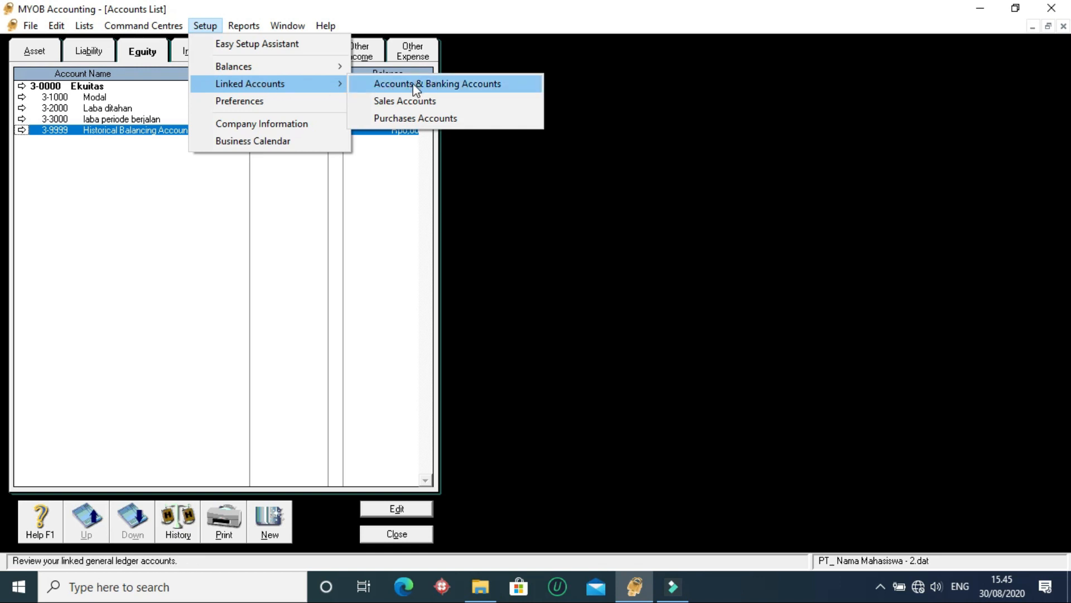
click(459, 82)
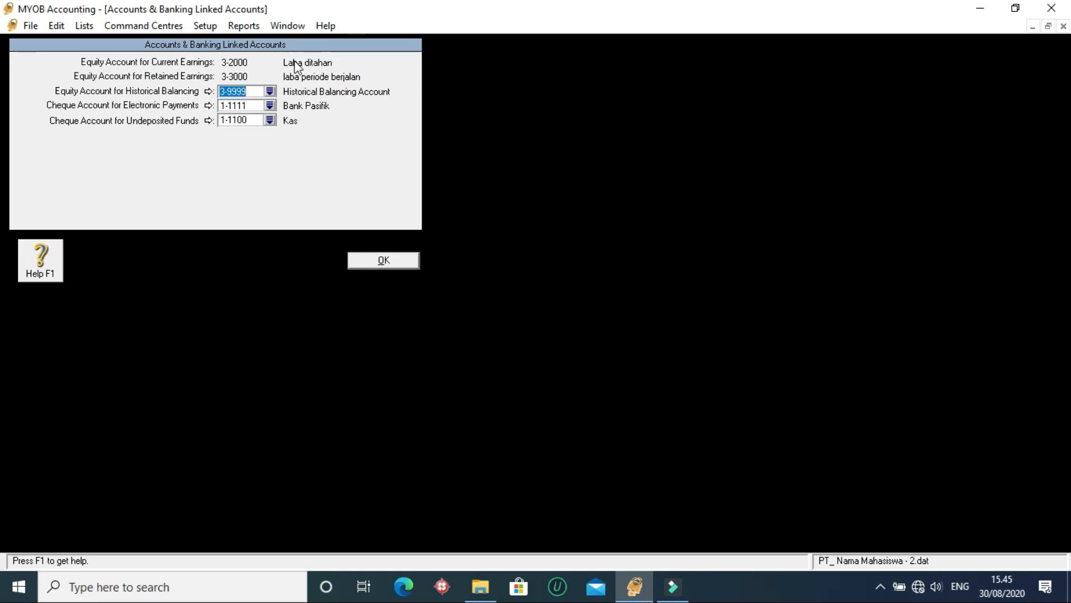
click(379, 260)
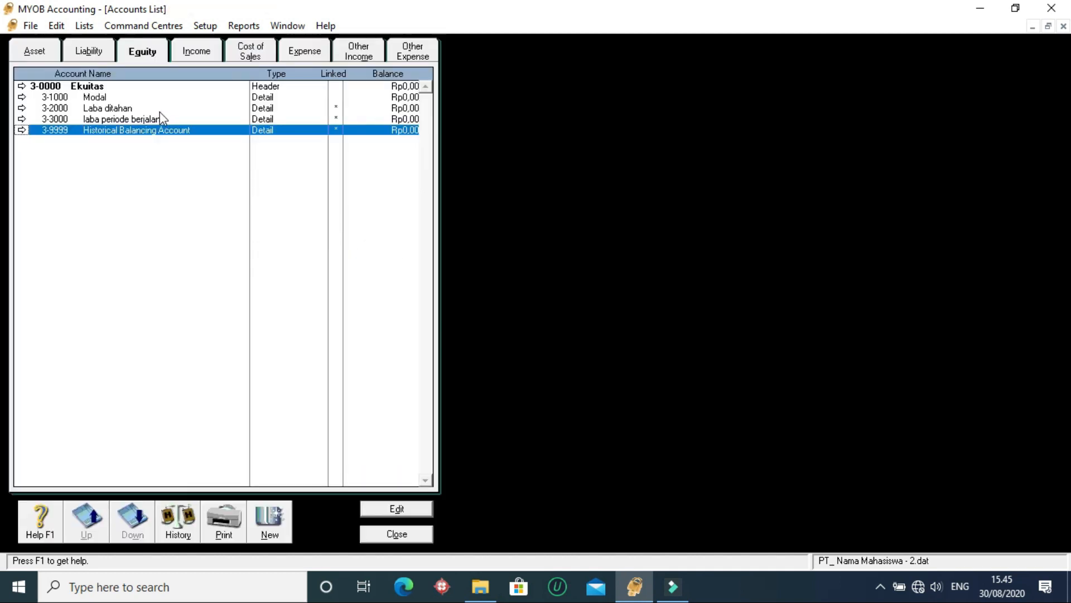
- View the account details of equity account 3-2000 Laba ditahan, including its linked account setting
click(148, 109)
double_click(122, 110)
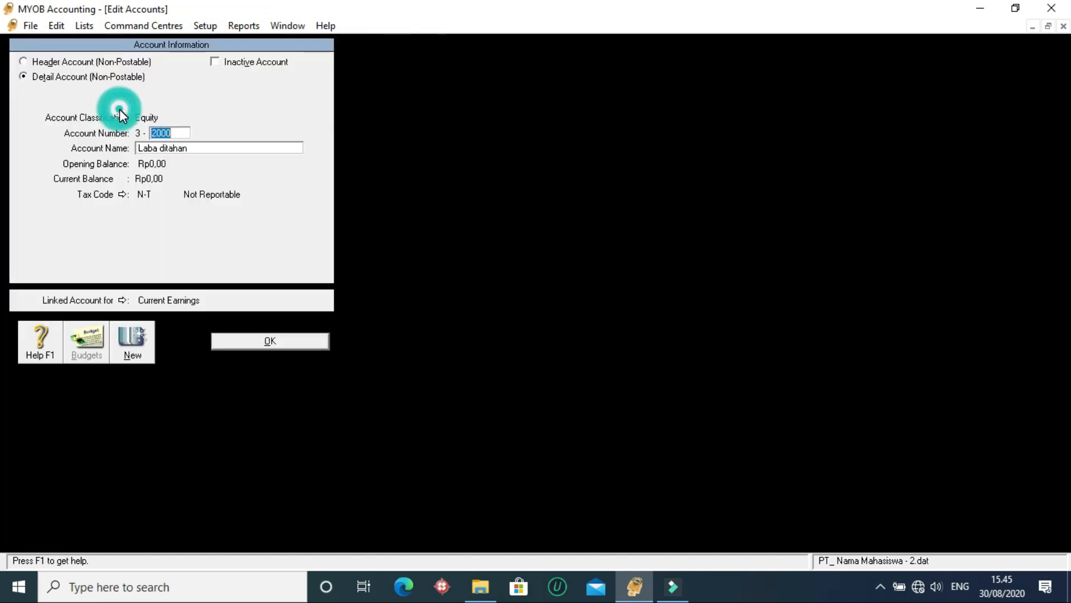
click(194, 148)
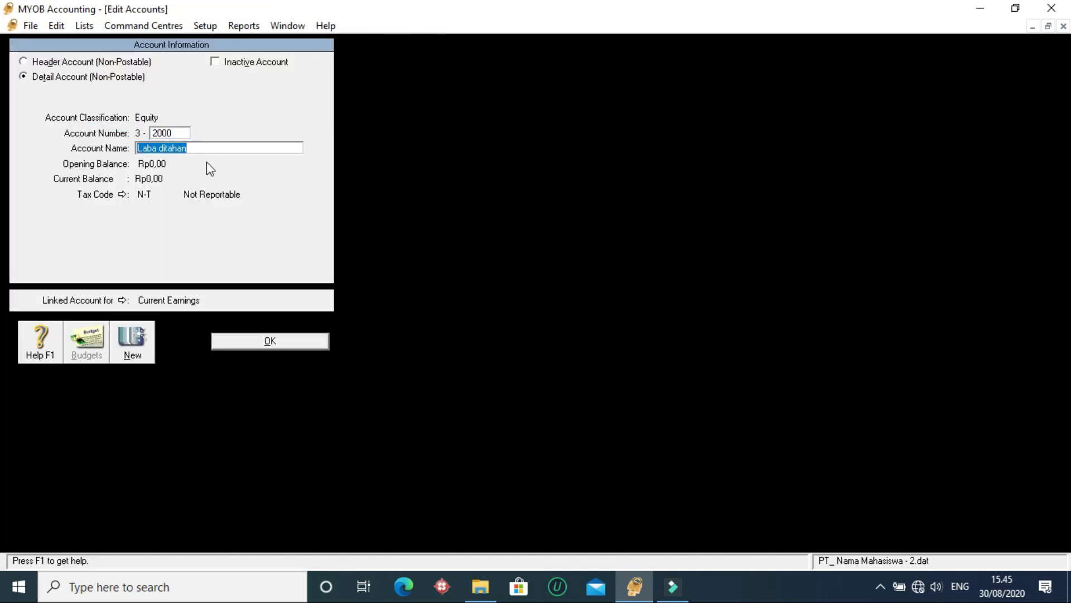
click(175, 132)
click(267, 338)
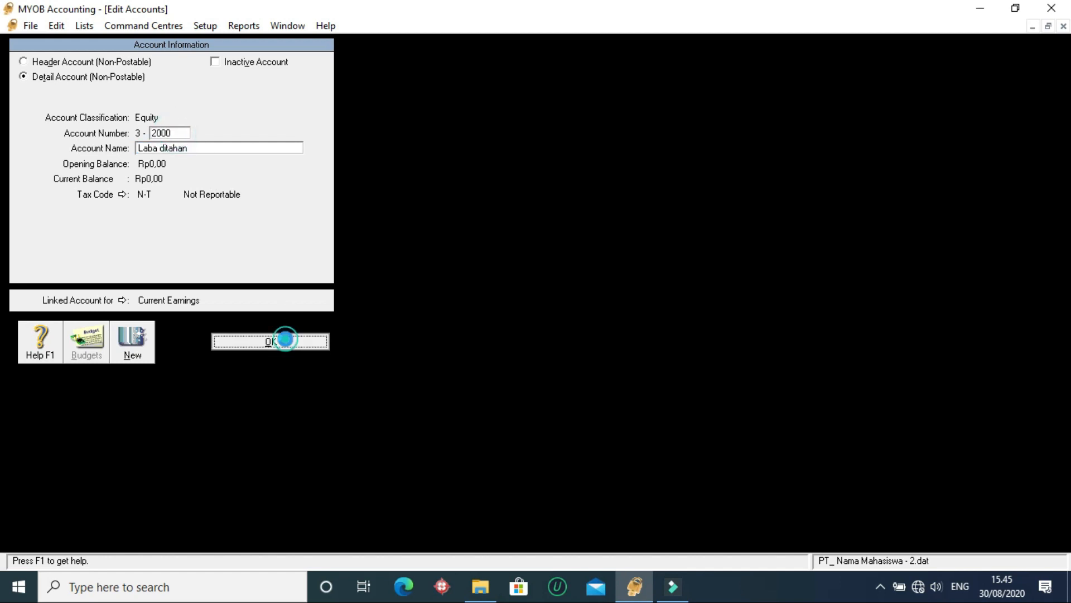
- Compare the Modal, Laba ditahan and laba periode berjalan accounts in the equity list
click(120, 120)
click(118, 107)
click(115, 88)
click(120, 109)
click(121, 119)
click(116, 98)
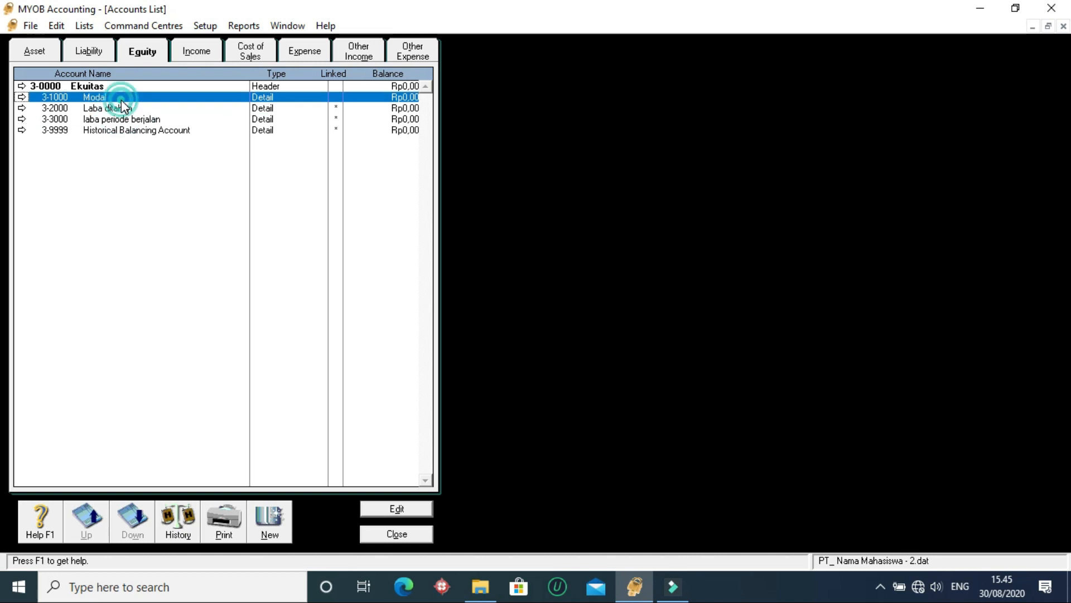
click(123, 108)
click(122, 119)
click(124, 109)
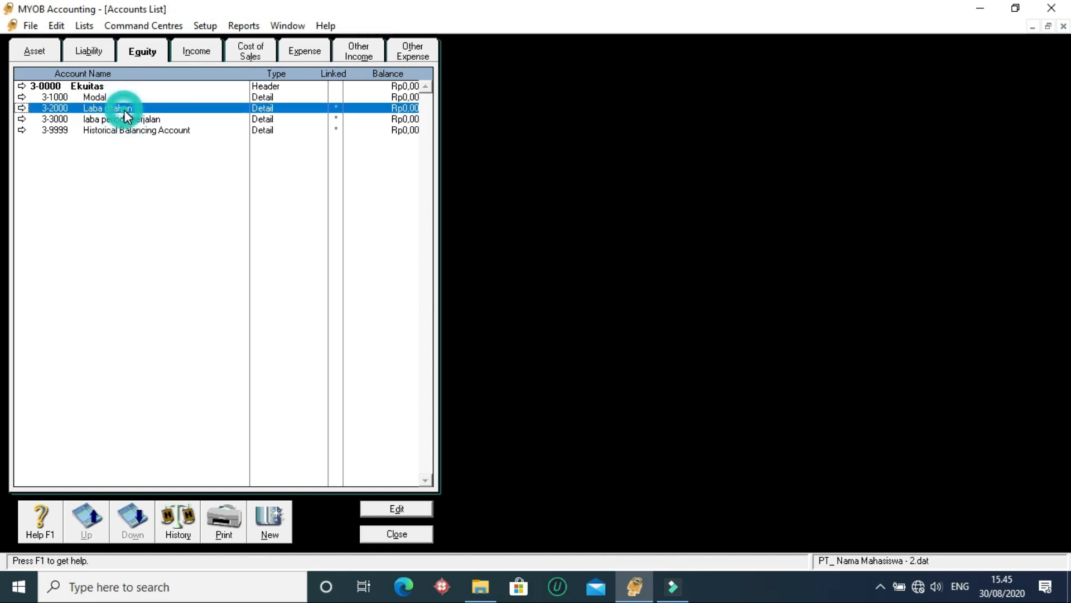
- Check the current and retained earnings accounts in the Accounts & Banking linked accounts
click(202, 26)
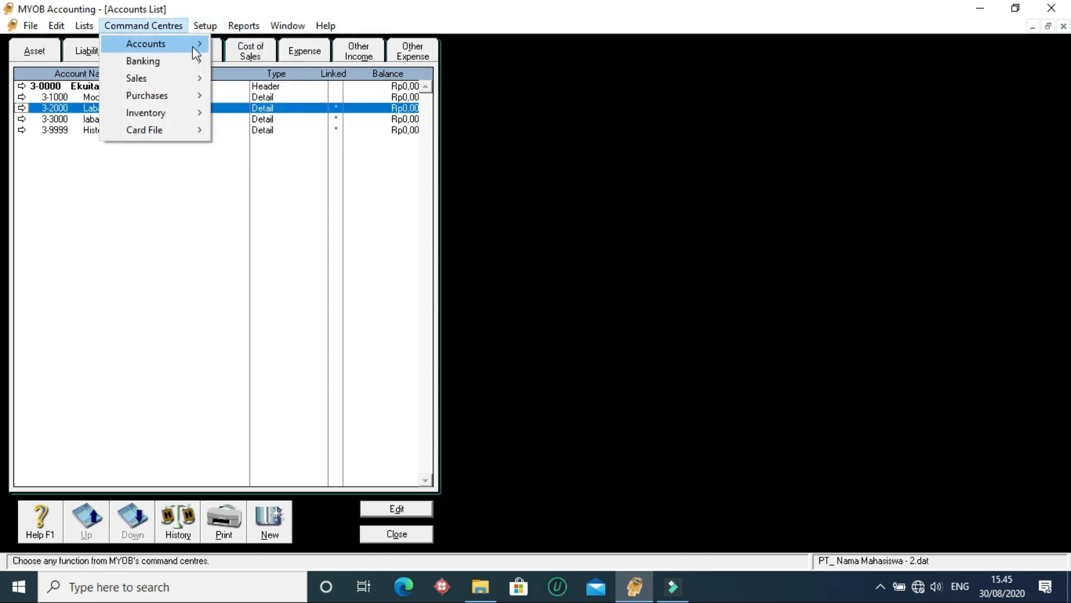
mouse_move(316, 85)
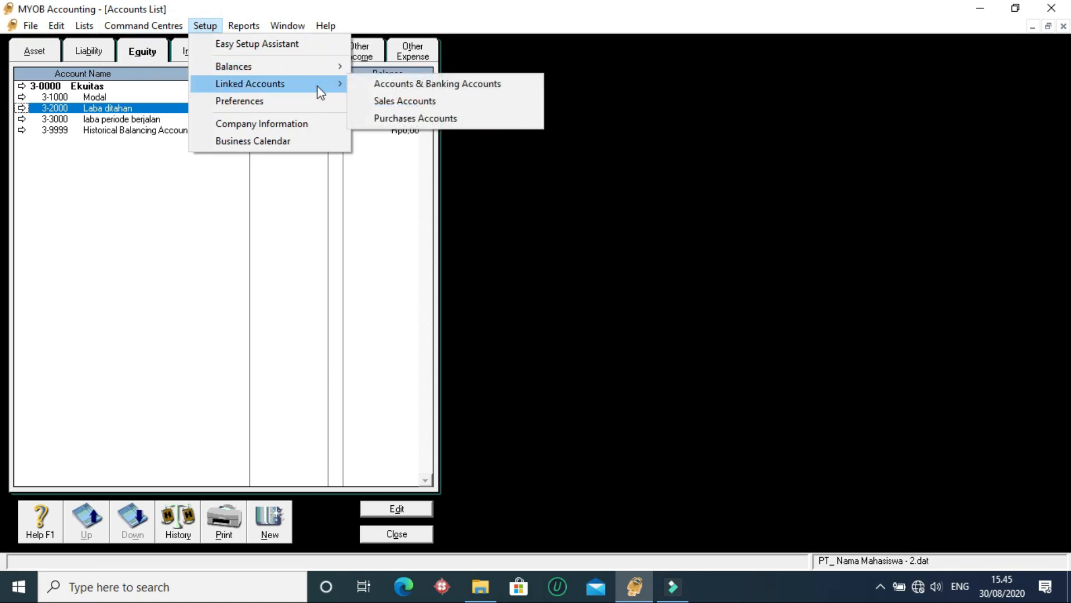
click(393, 86)
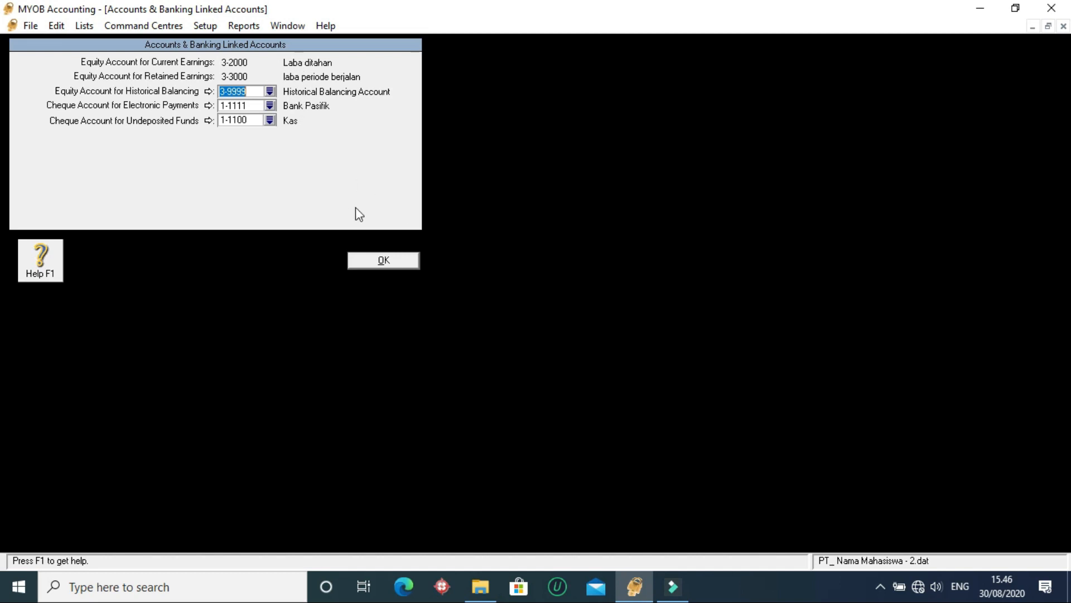
click(371, 260)
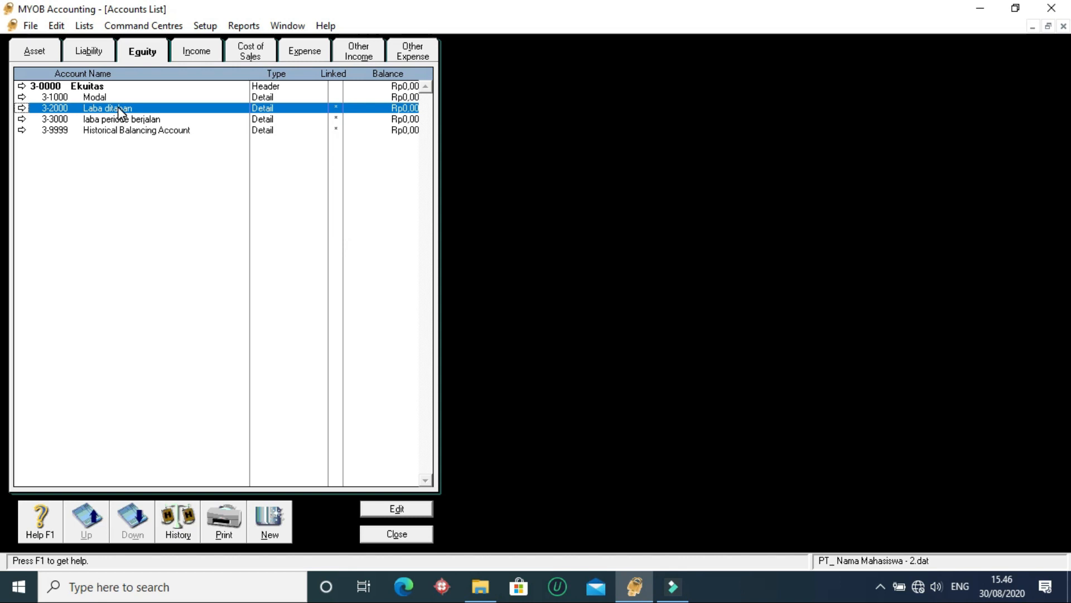
- Compare accounts 3-2000 and 3-3000 in the equity list and view the details of Laba ditahan again
click(140, 118)
click(119, 108)
click(112, 119)
click(110, 108)
click(116, 118)
click(115, 109)
double_click(115, 108)
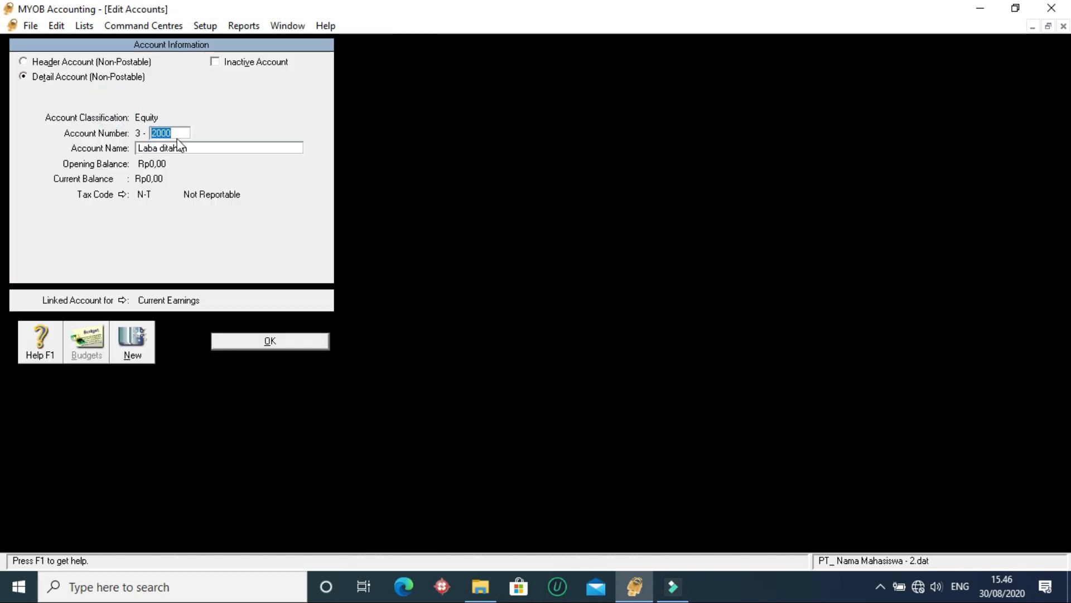
click(272, 341)
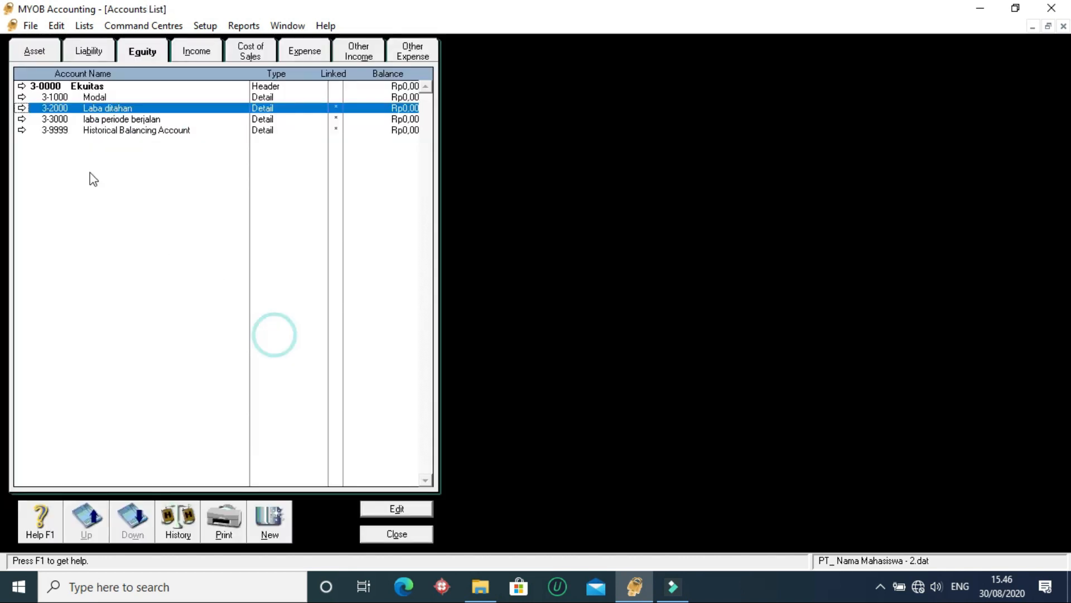
- Change the account number of the Laba ditahan equity account to 3-7676
double_click(108, 106)
text(7676)
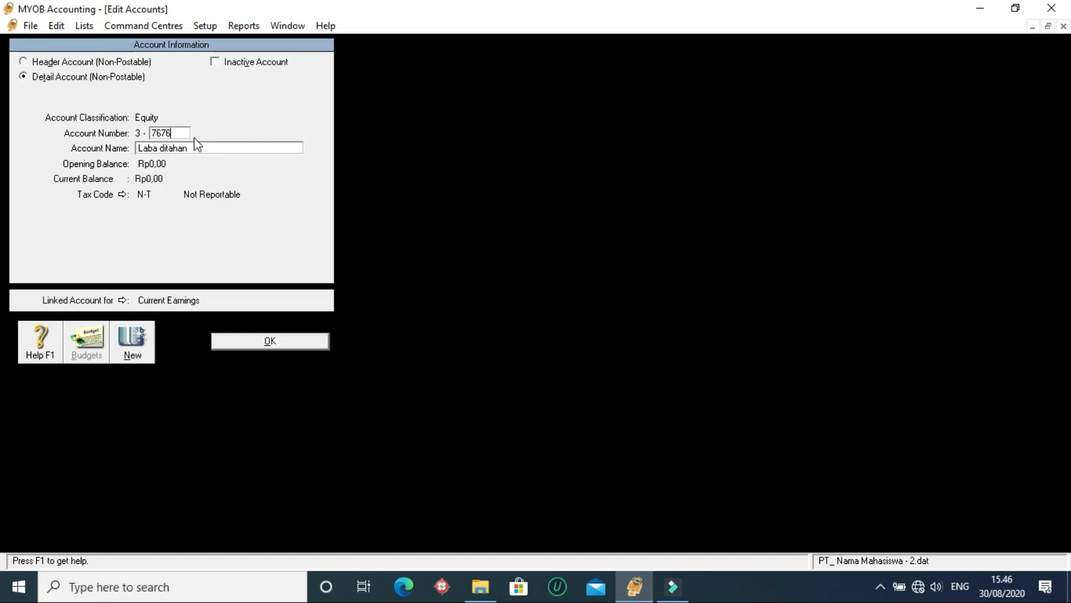
click(201, 146)
click(201, 145)
click(256, 342)
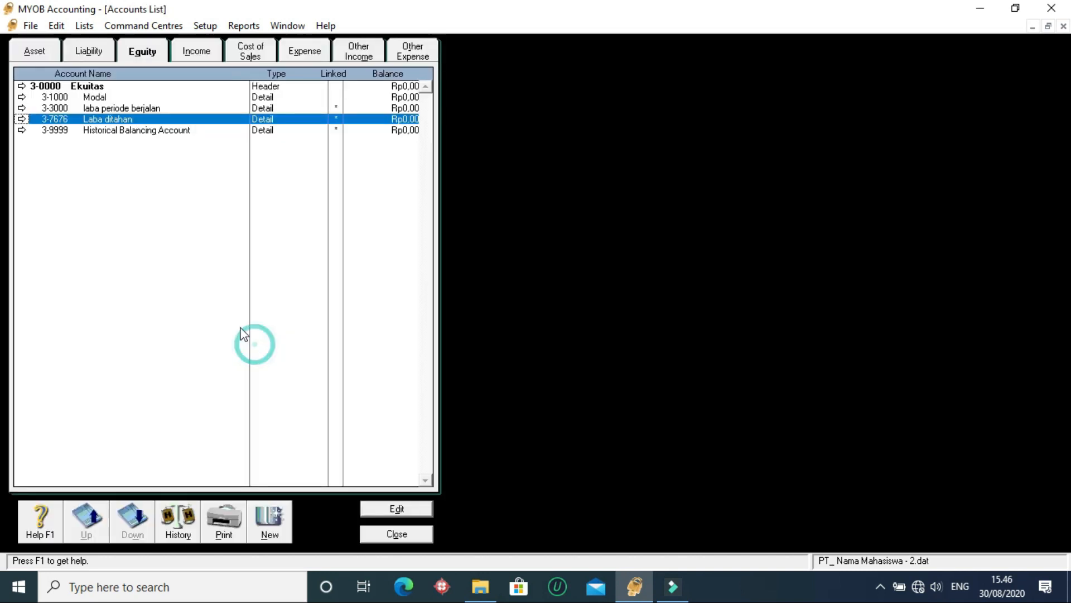
- Change the account number of the laba periode berjalan equity account to 3-6666
click(122, 109)
click(124, 119)
click(122, 108)
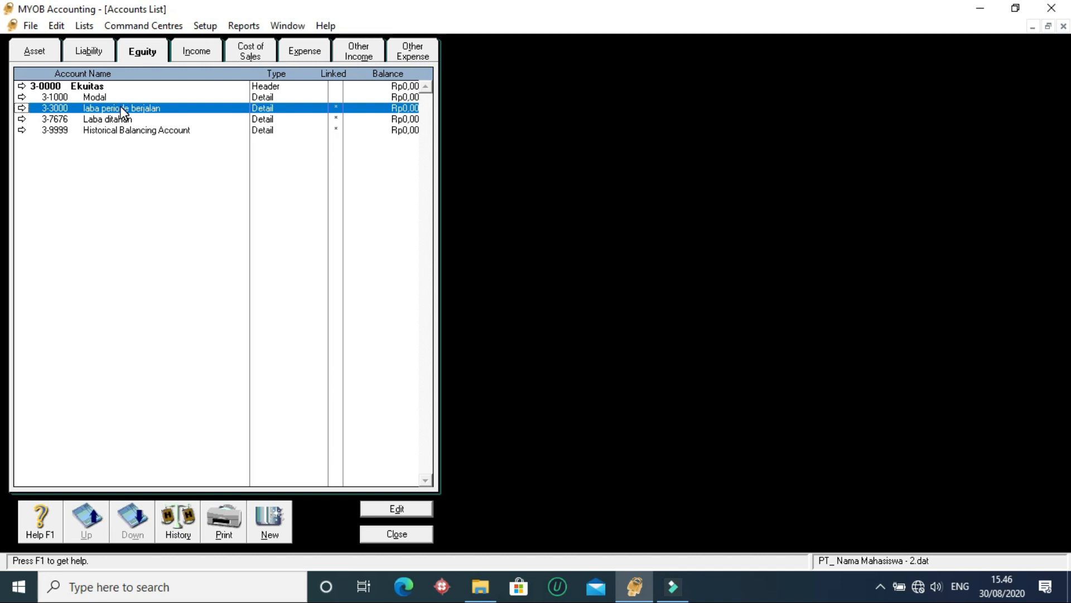
double_click(188, 109)
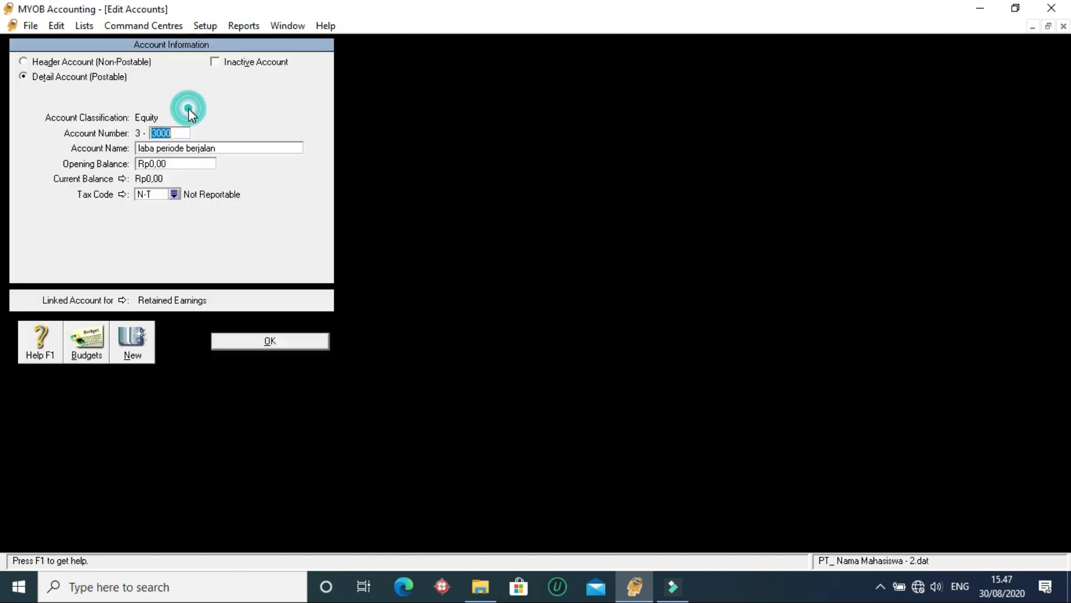
text(6666)
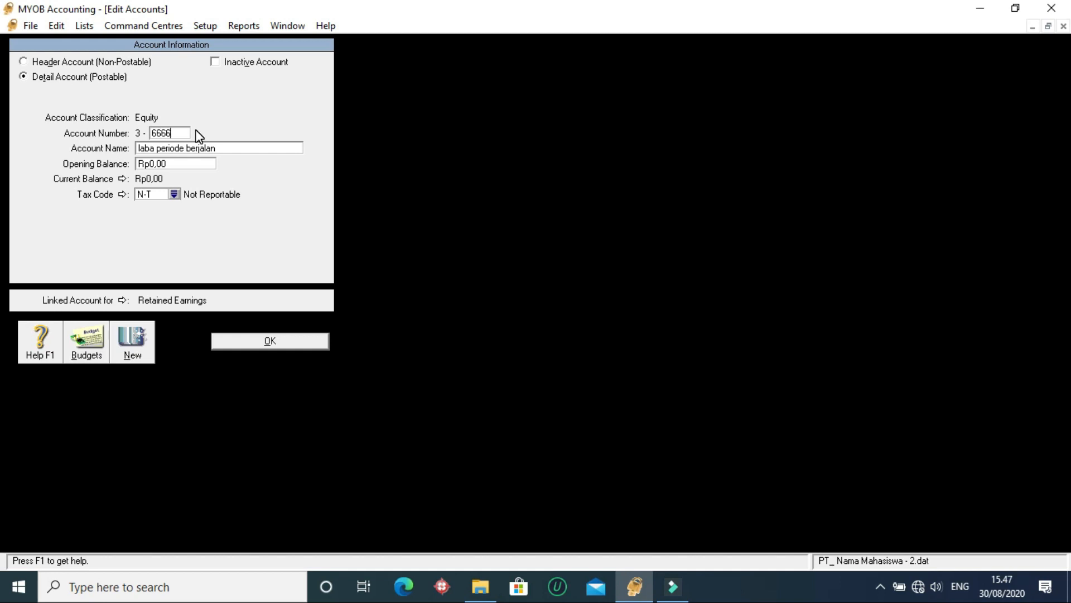
click(299, 340)
- Compare the numbers and names of the renumbered laba periode berjalan and Laba ditahan accounts in the equity list
click(100, 118)
click(104, 110)
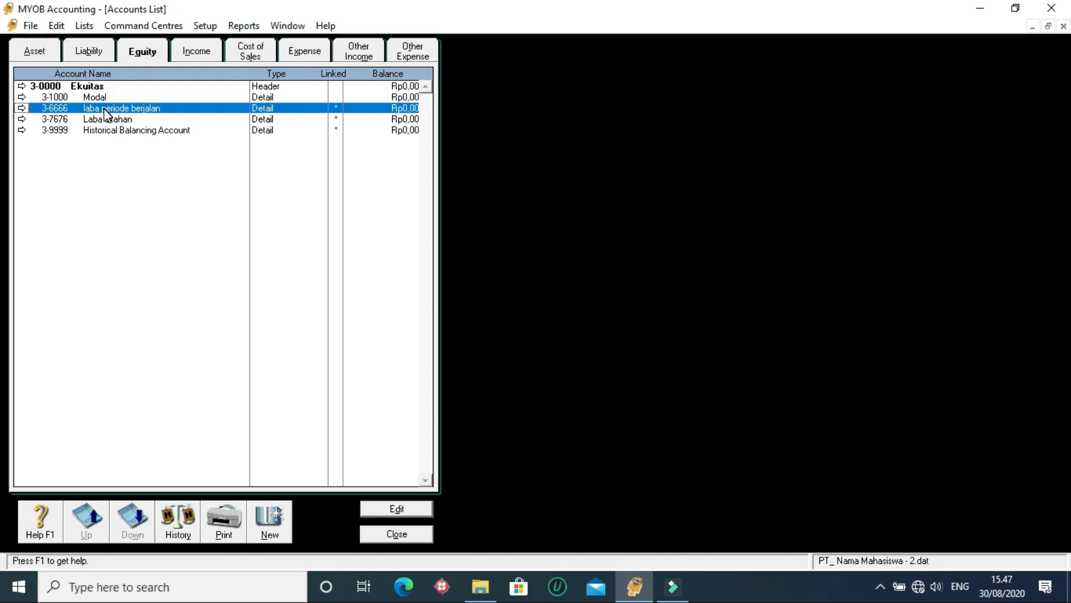
click(61, 121)
click(65, 107)
click(64, 119)
click(66, 106)
click(64, 119)
click(65, 107)
click(65, 119)
click(64, 107)
click(119, 120)
click(117, 109)
click(61, 119)
click(102, 108)
- Look at the account opening balances, and check the Accounts & Banking linked accounts for the renumbered earnings accounts
click(207, 26)
mouse_move(229, 68)
click(400, 66)
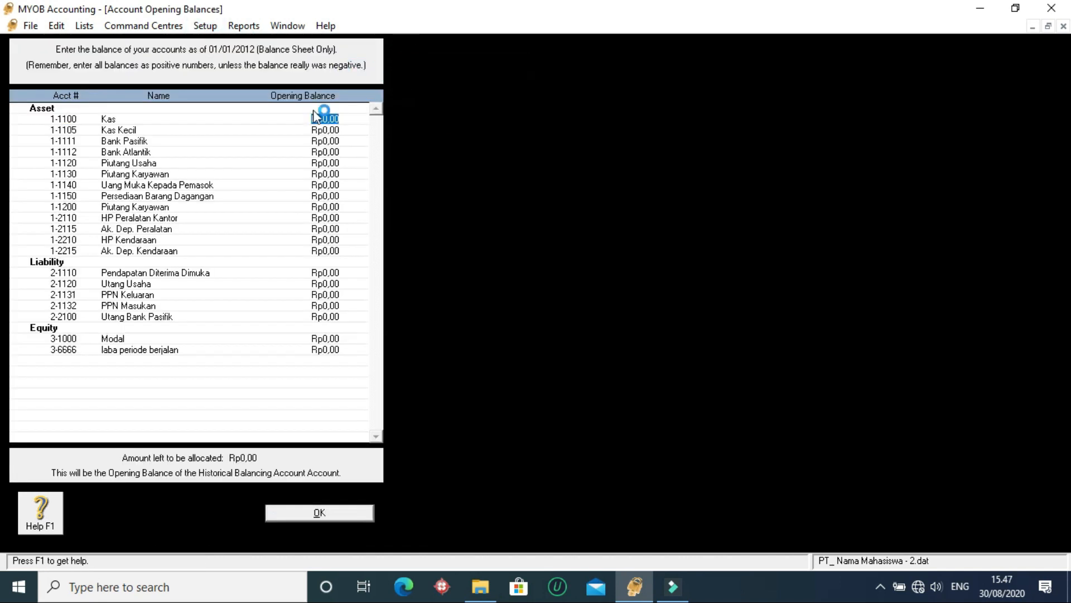
click(336, 514)
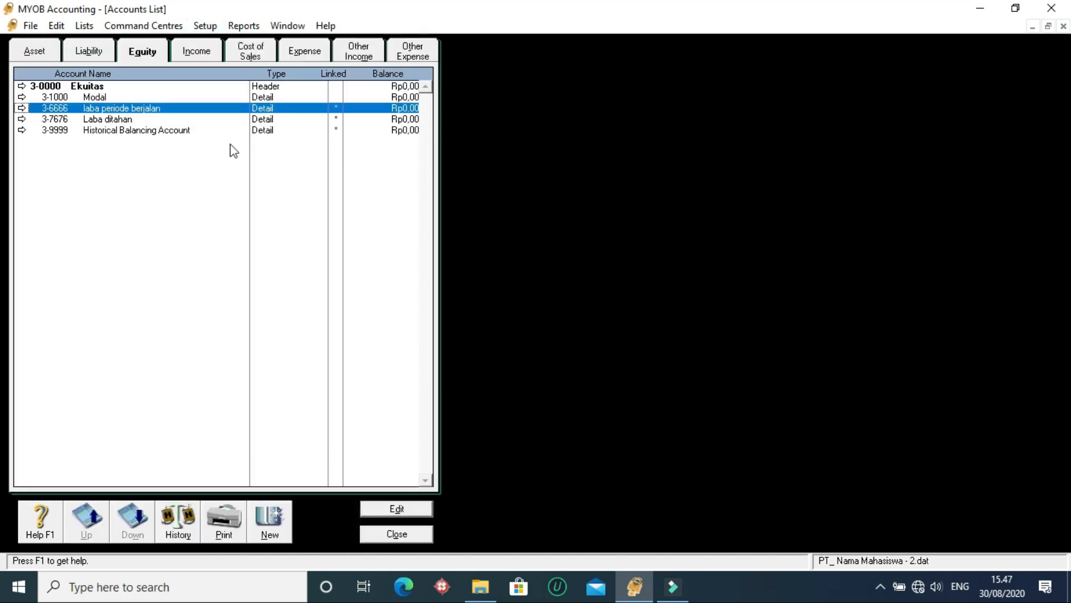
click(205, 25)
mouse_move(229, 85)
click(390, 88)
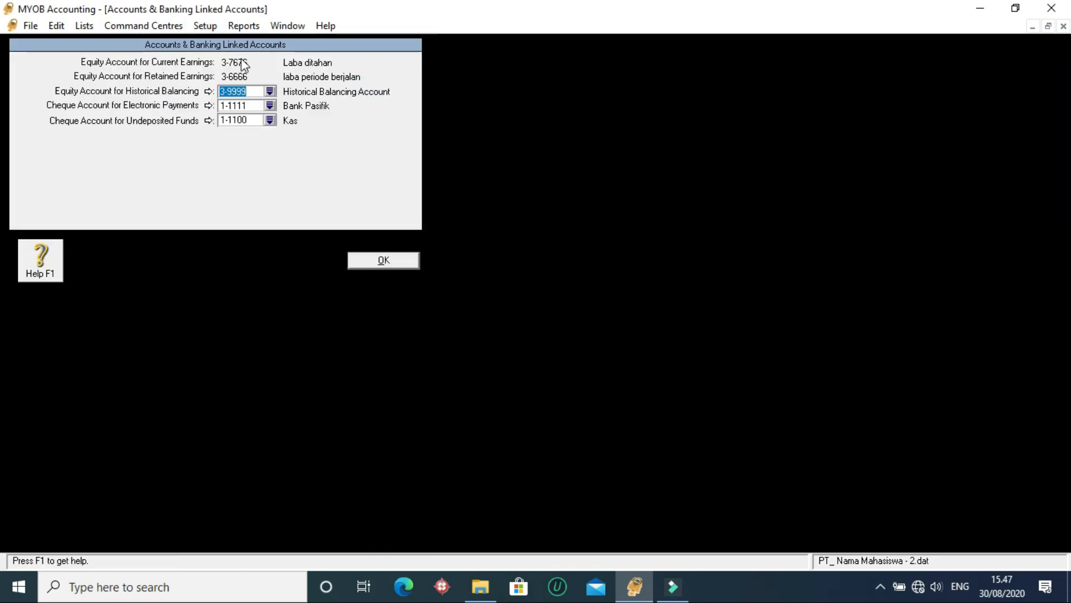
click(384, 259)
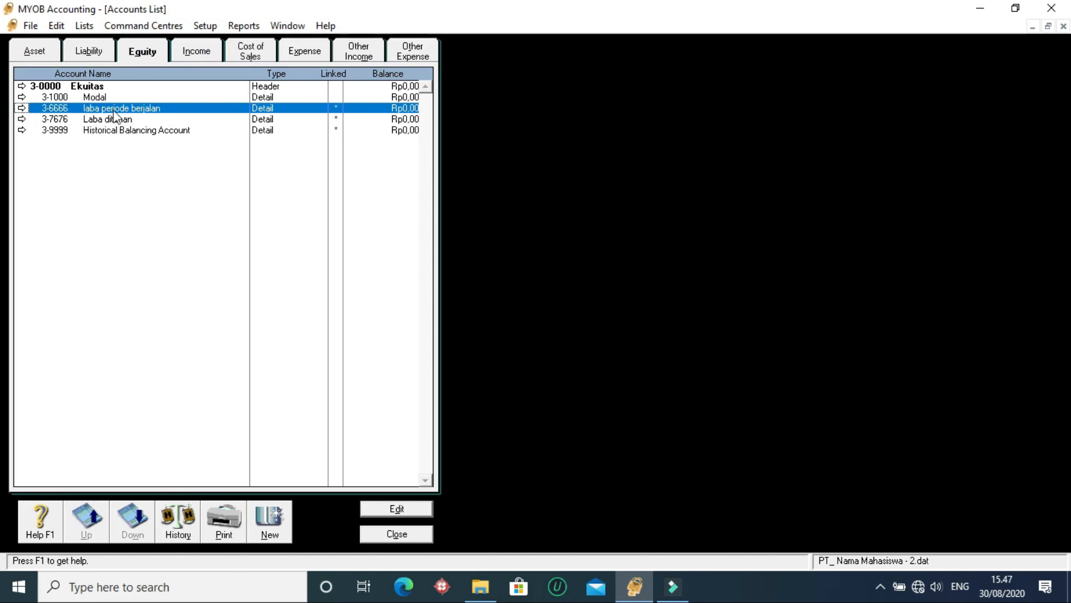
- Change the number of equity account 3-6666 to 3-2000 and enter the account name Laba di Tahan
double_click(131, 108)
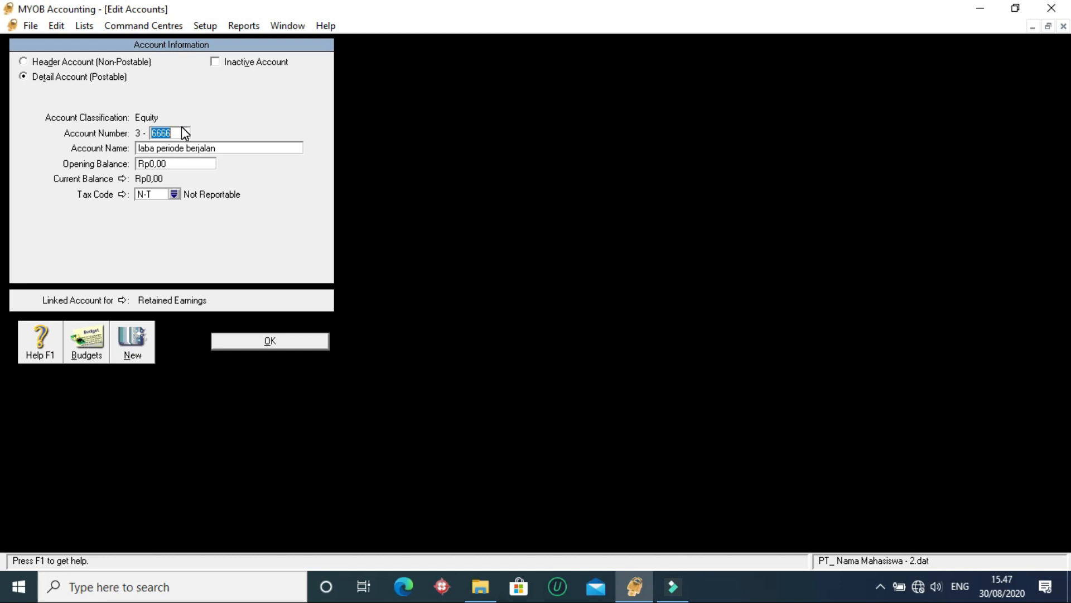
text(20)
click(203, 148)
text(La)
key(BackSpace)
key(BackSpace)
key(BackSpace)
text(ahan)
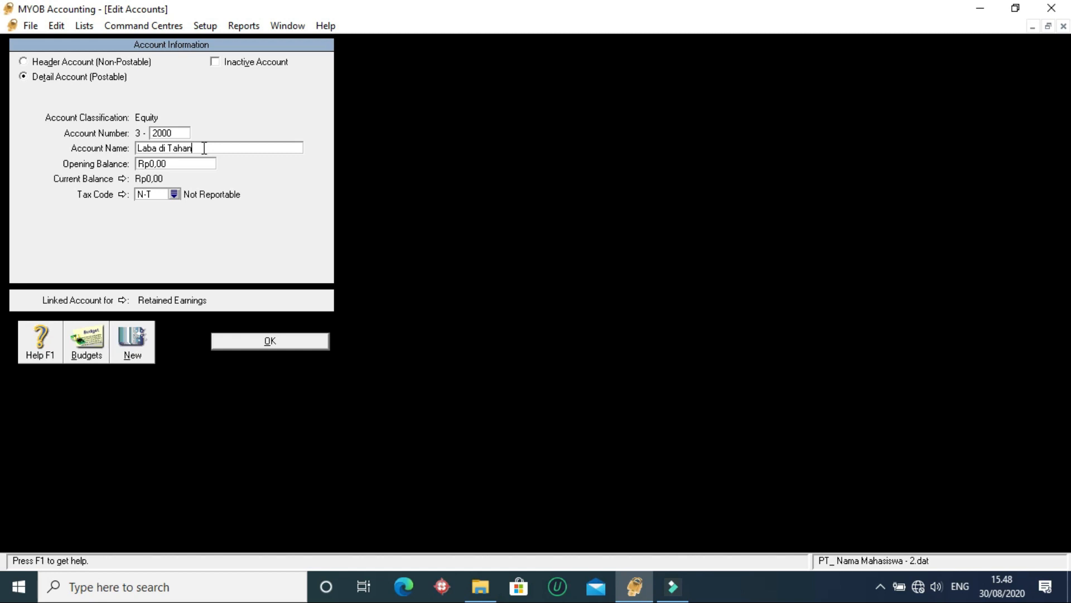
- Correct the name of account 3-2000 to Laba Ditahan and save the account
click(170, 150)
key(BackSpace)
key(BackSpace)
text(=di)
key(Delete)
text(t)
key(BackSpace)
key(BackSpace)
key(BackSpace)
key(BackSpace)
key(BackSpace)
text(Dit)
click(270, 341)
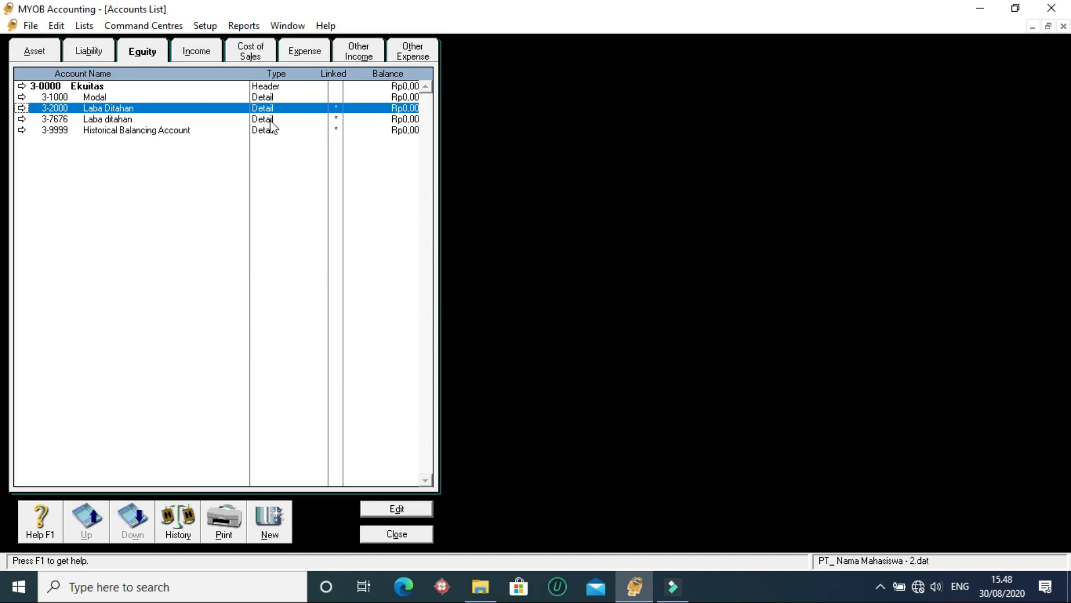
- Renumber equity account 3-7676 as 3-3000 and rename it Laba Periode Berjalan
click(285, 120)
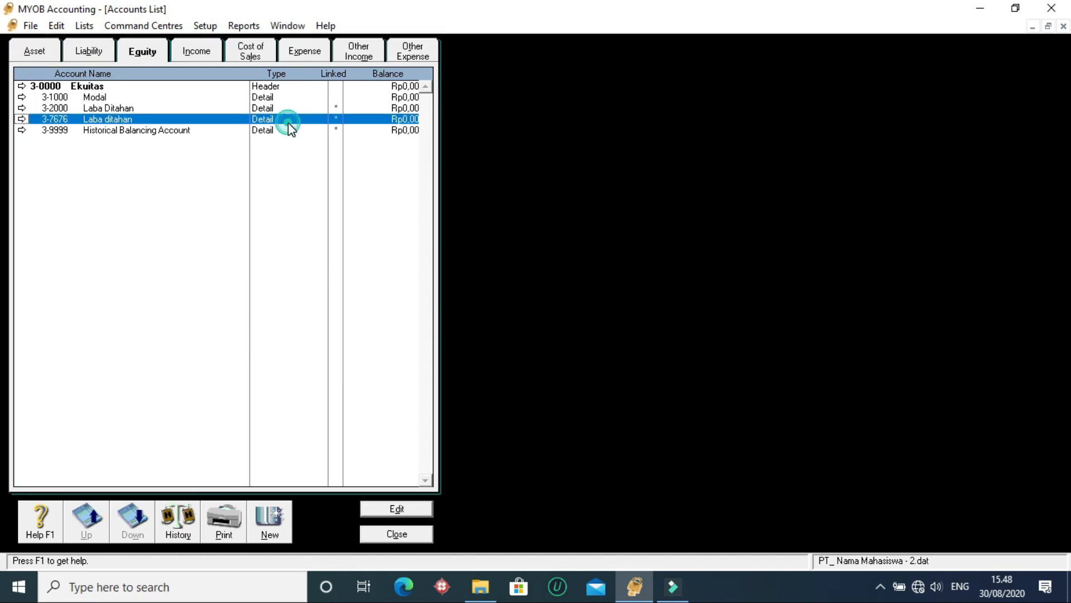
double_click(103, 124)
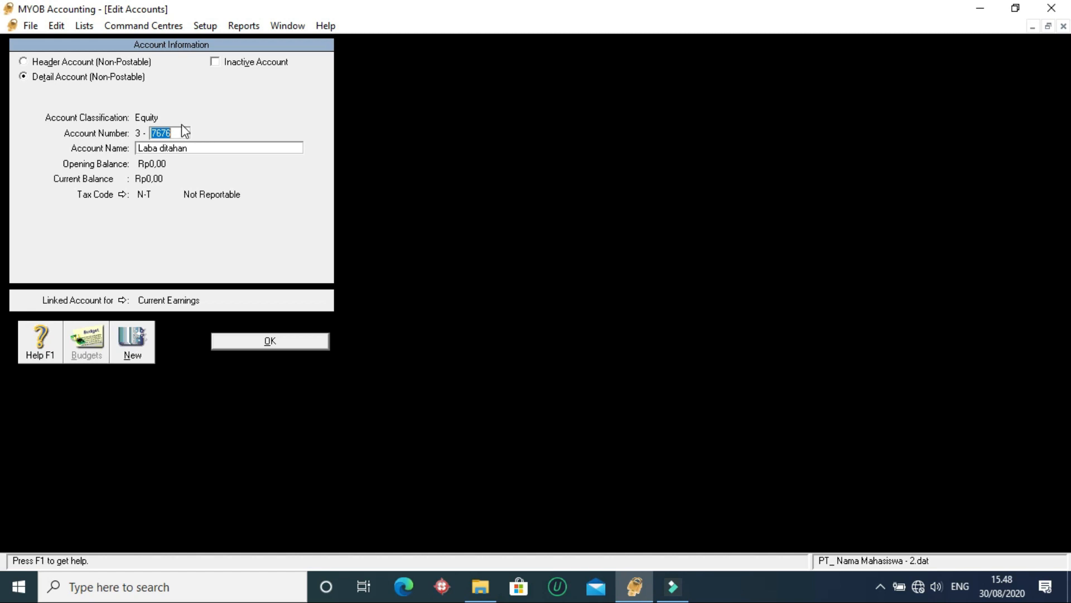
text(30)
click(192, 145)
text(Laba Periode)
click(281, 341)
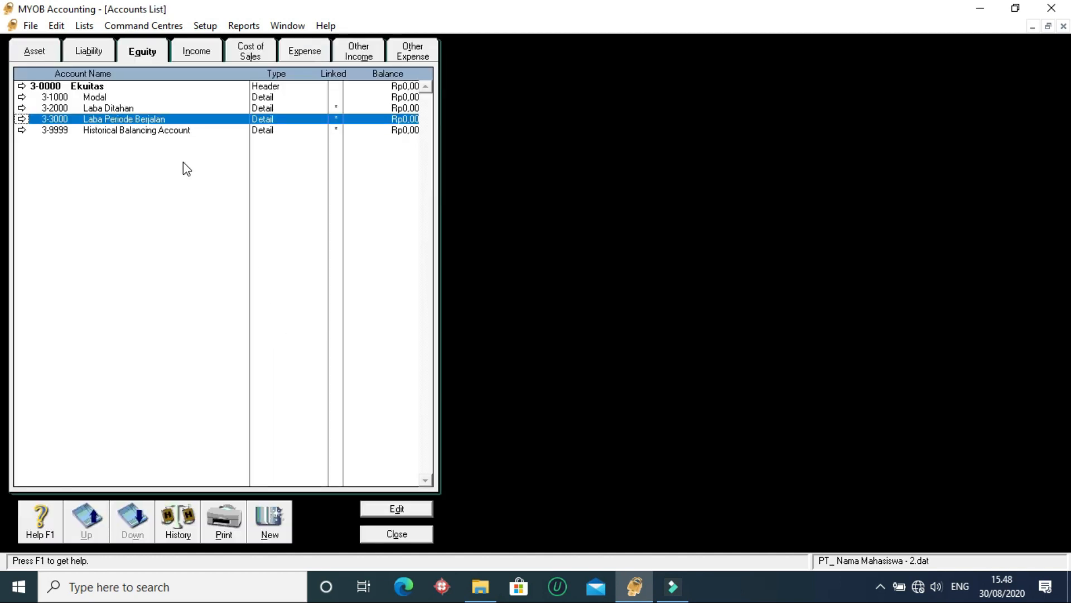
- Verify which accounts are linked for current and retained earnings in the Accounts & Banking linked accounts
click(169, 131)
click(205, 25)
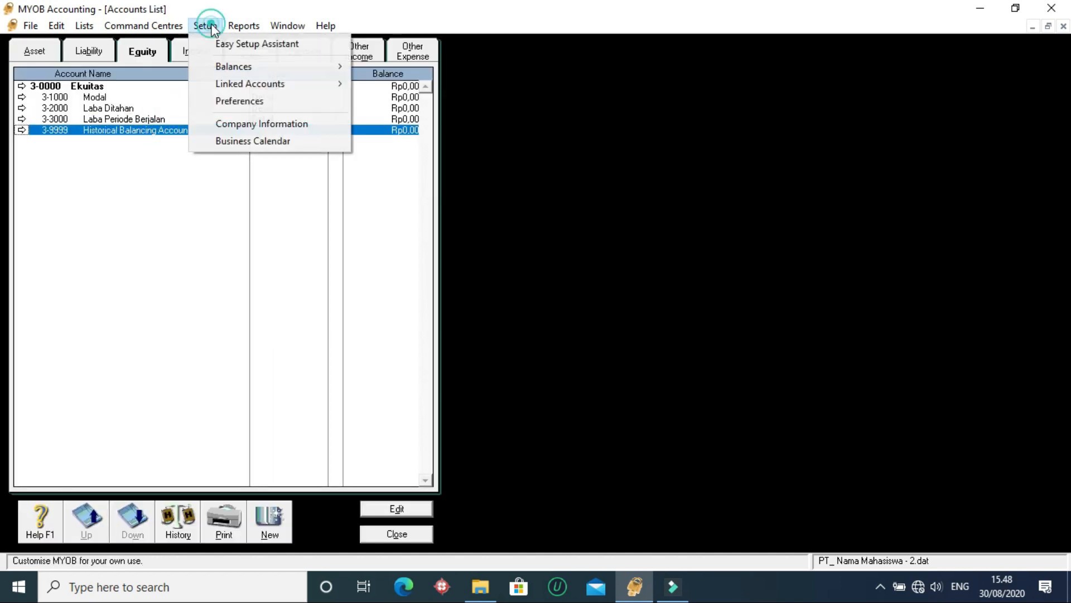
mouse_move(236, 83)
click(424, 84)
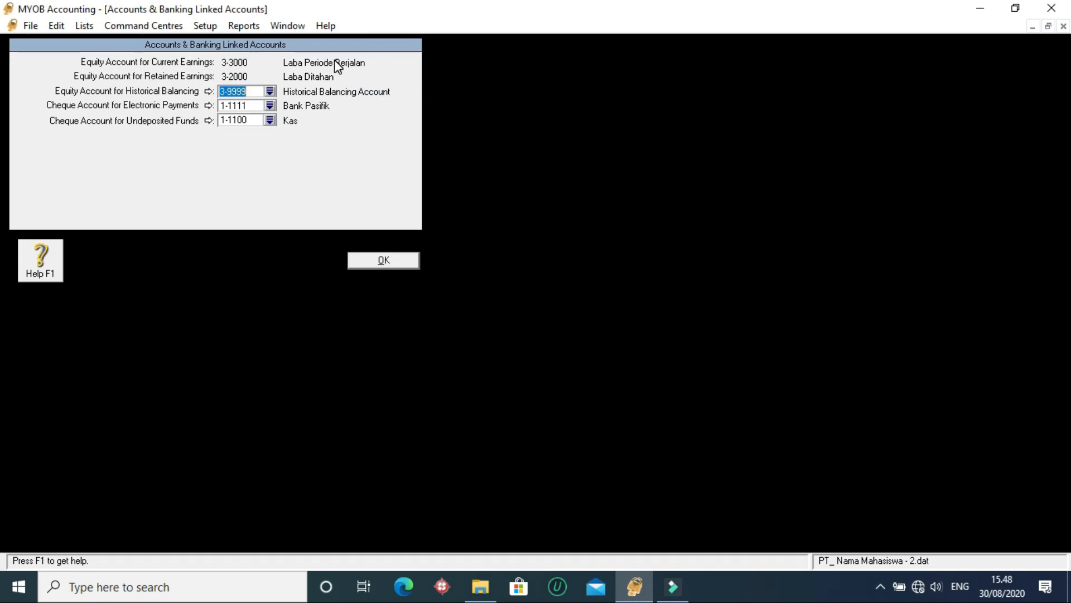
click(390, 263)
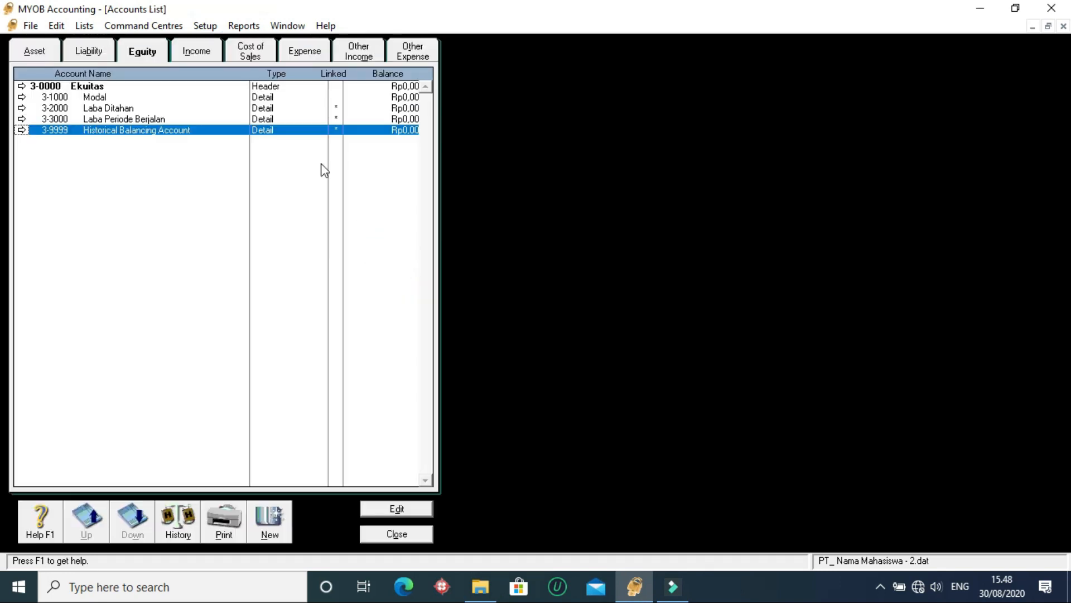
- Renumber the Modal equity account as 3-8187, rename it Laba Ditahan, and compare it with account 3-2000 in the list
click(161, 97)
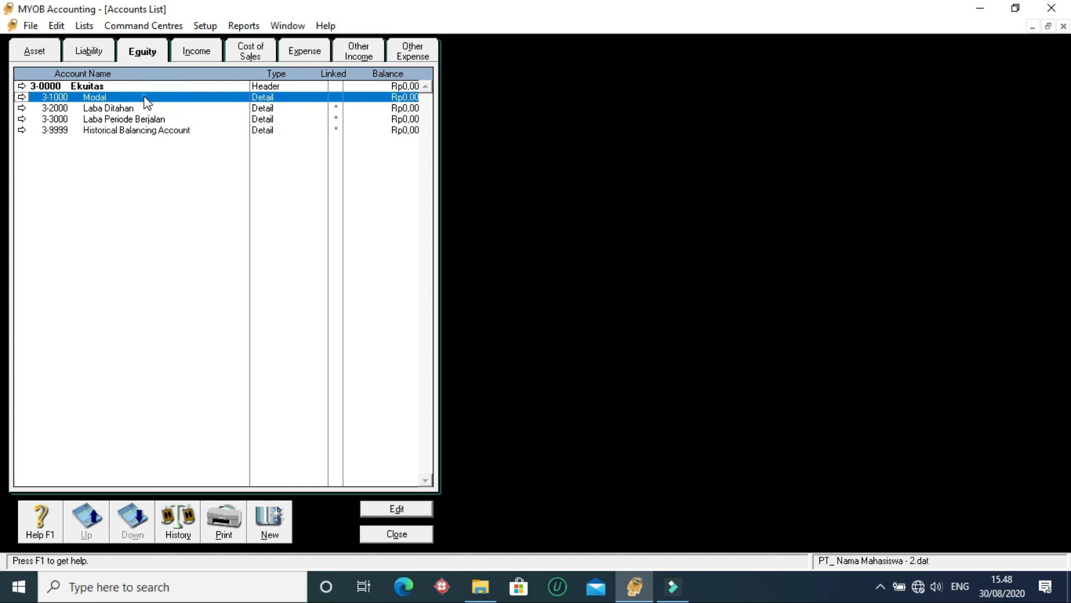
double_click(144, 96)
text(8187)
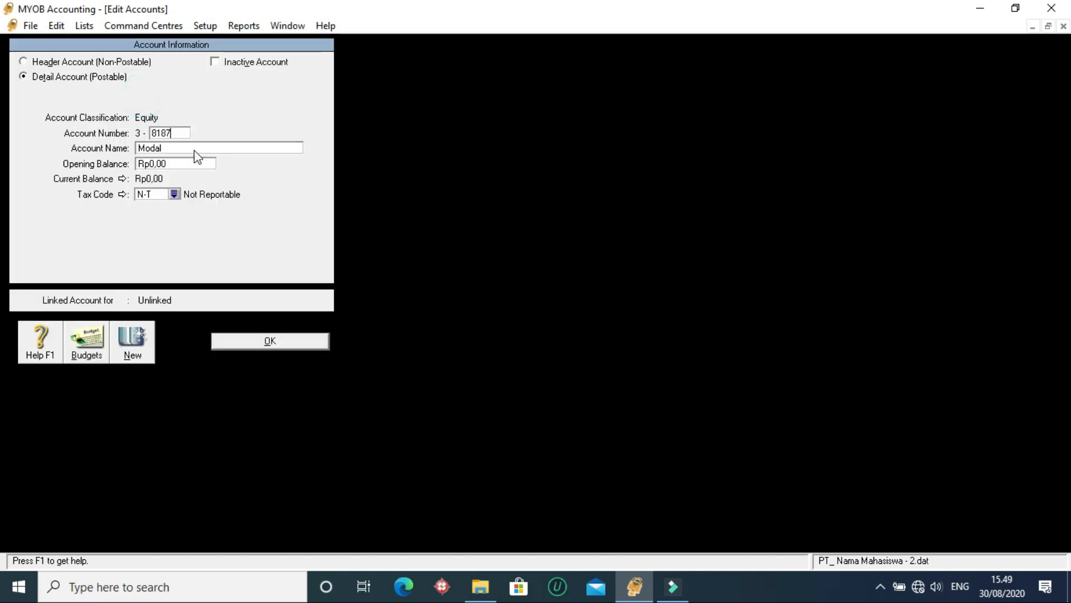
click(197, 147)
text(Laba Ditahan)
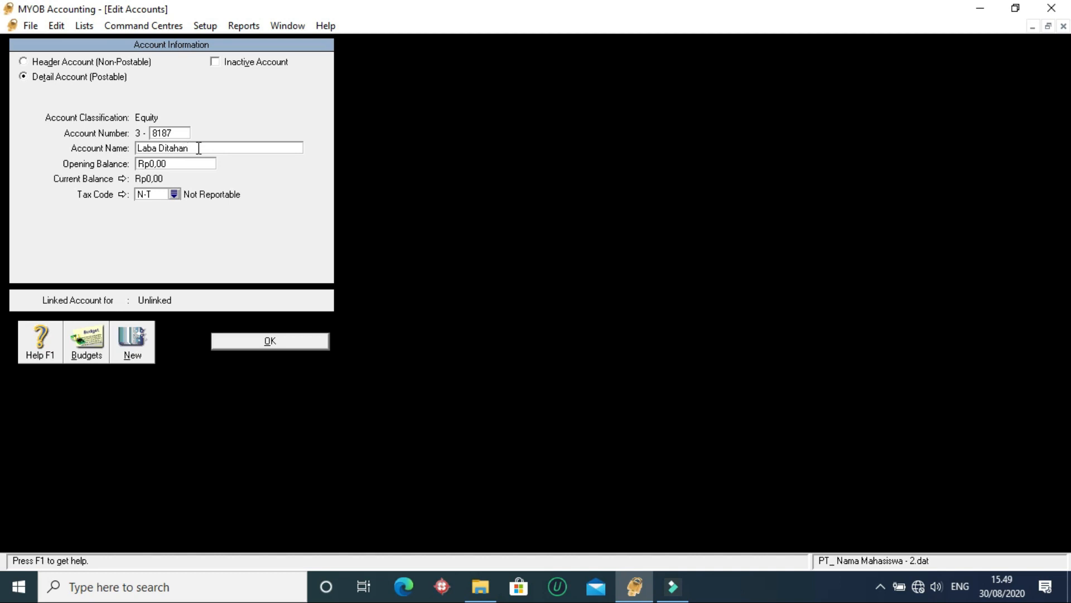
click(182, 133)
click(291, 341)
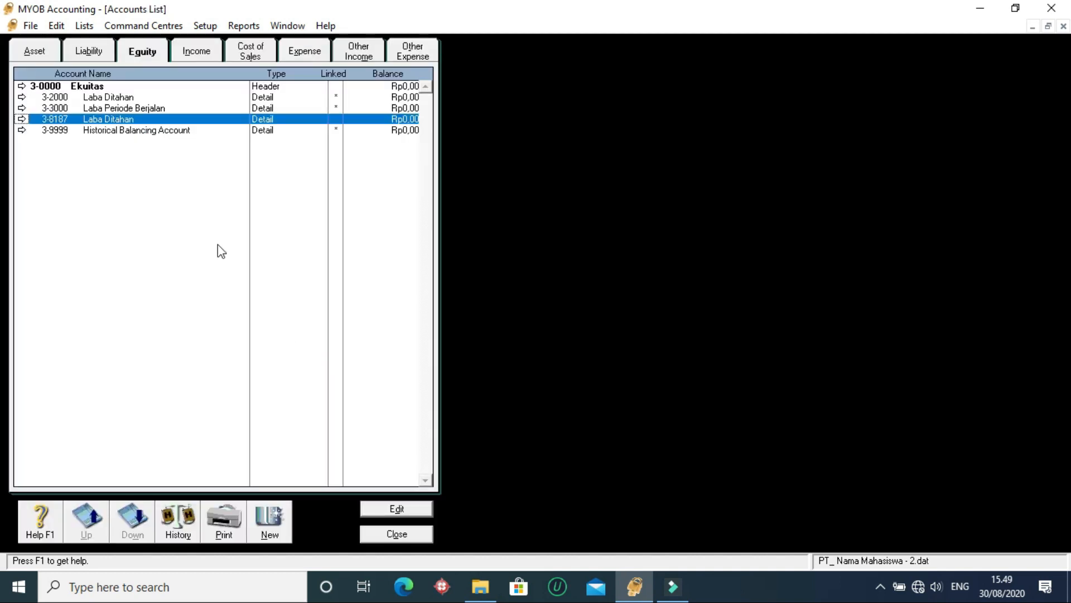
click(188, 98)
click(174, 119)
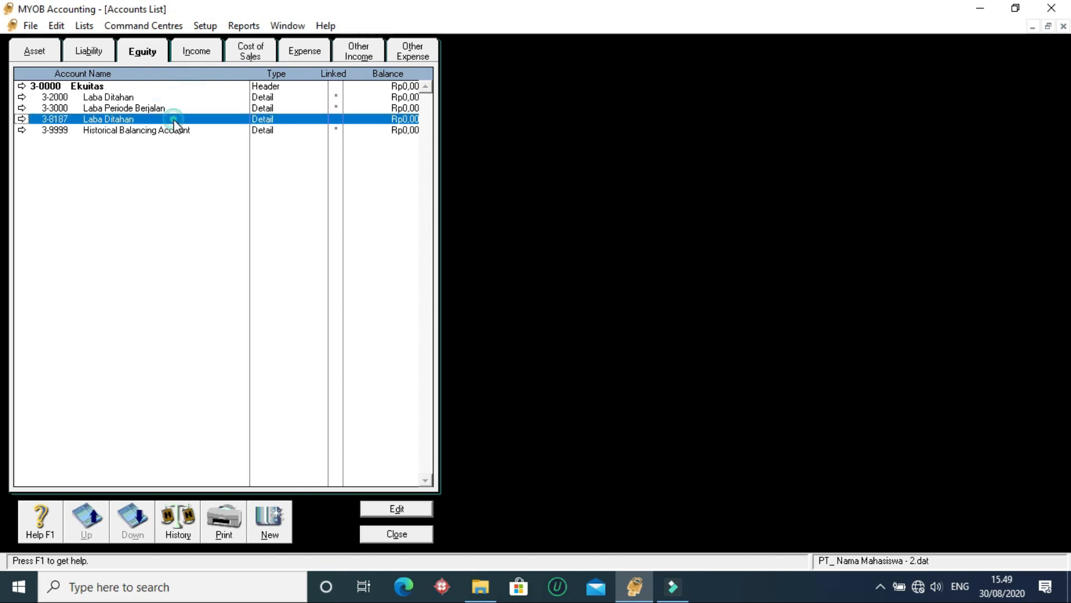
- Renumber the linked Laba Ditahan equity account 3-2000 as 3-4444 and rename it Modal
click(173, 96)
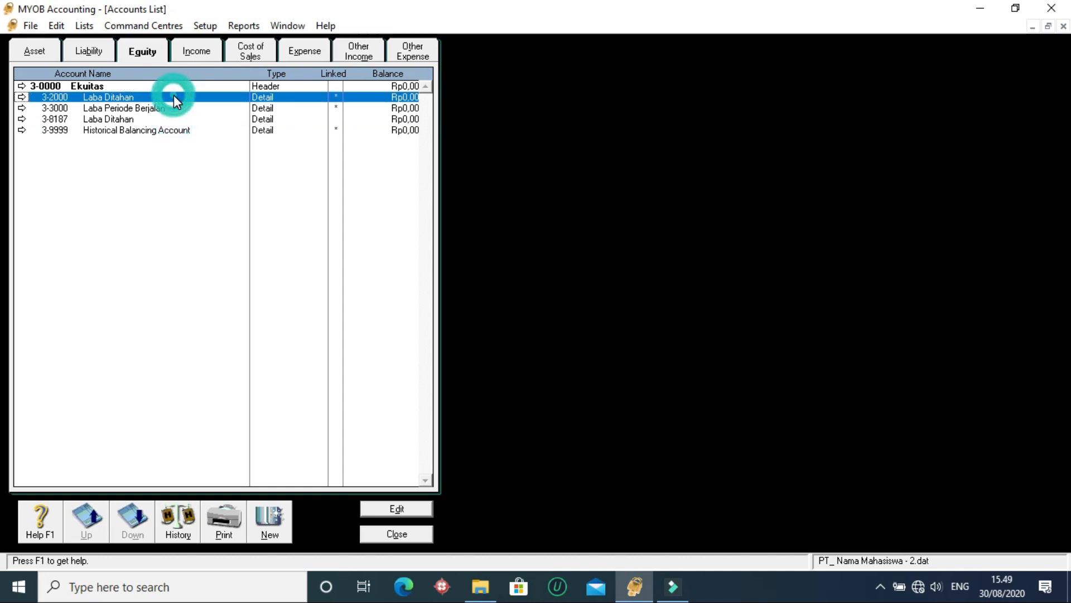
double_click(212, 100)
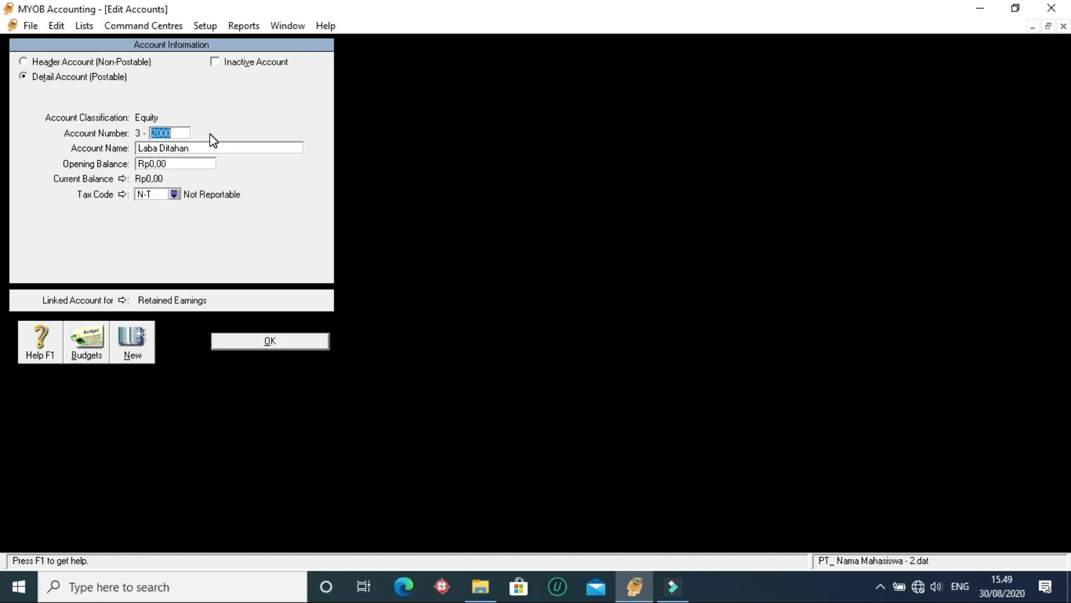
text(44)
click(214, 147)
text(MOda)
key(BackSpace)
key(BackSpace)
key(BackSpace)
text(odal)
click(286, 340)
click(158, 118)
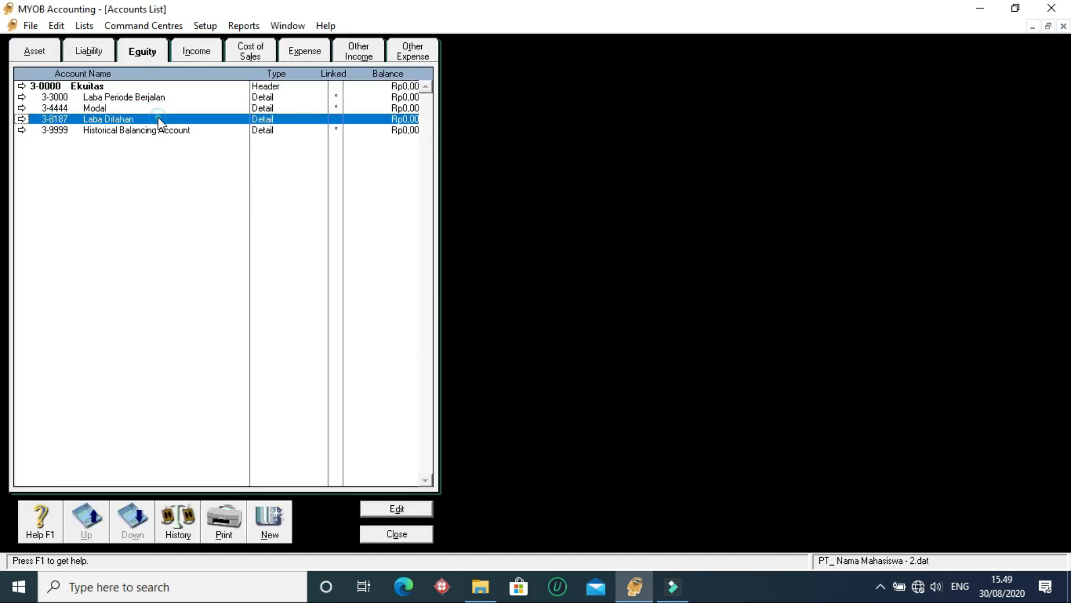
click(161, 133)
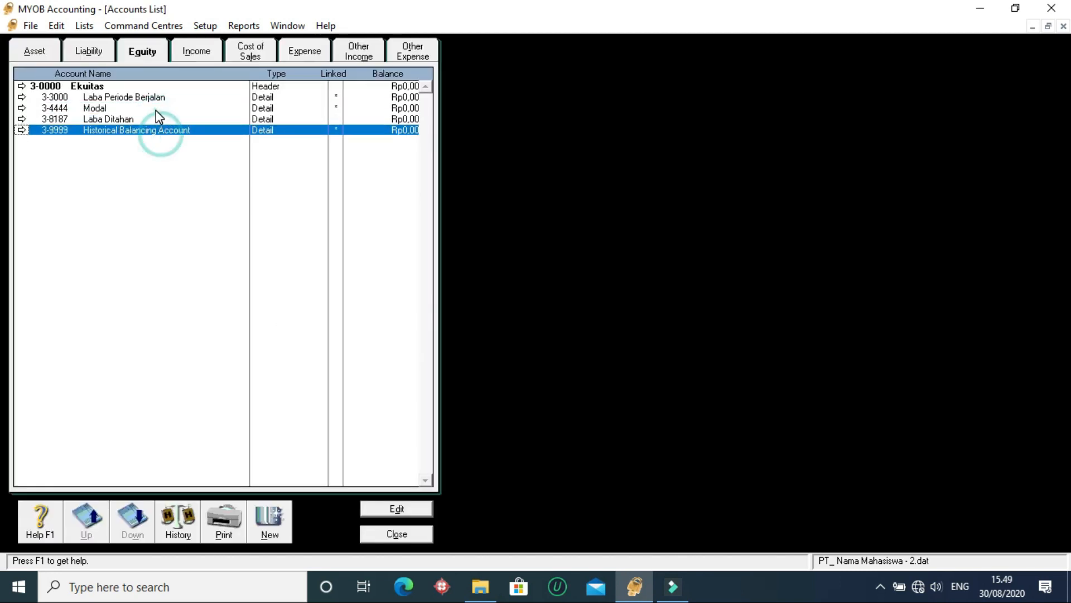
- Check which equity account is linked for retained earnings in the Accounts & Banking linked accounts
click(199, 27)
mouse_move(240, 84)
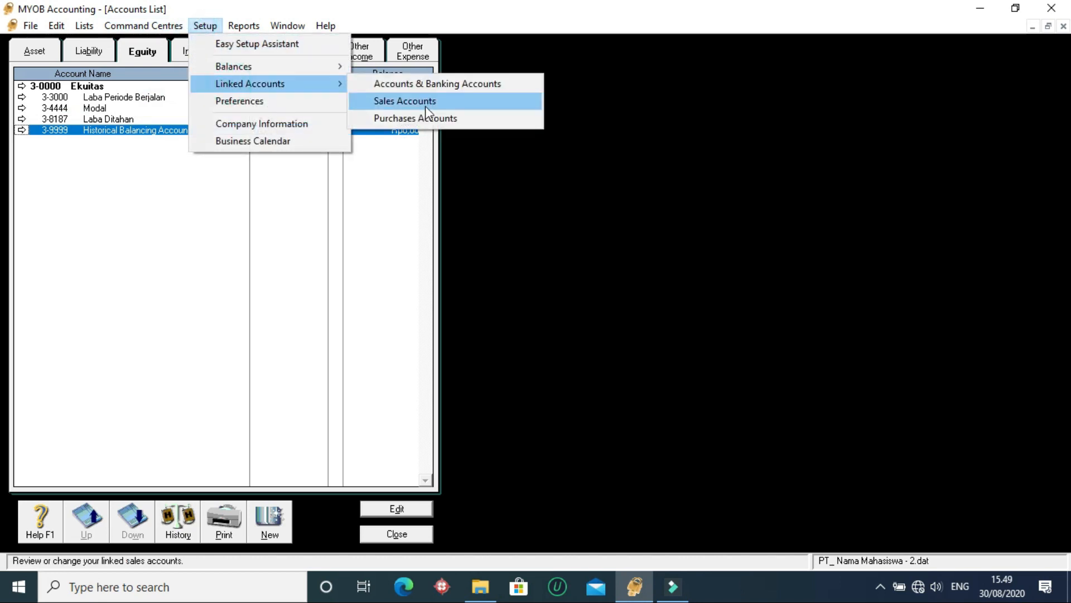
click(439, 87)
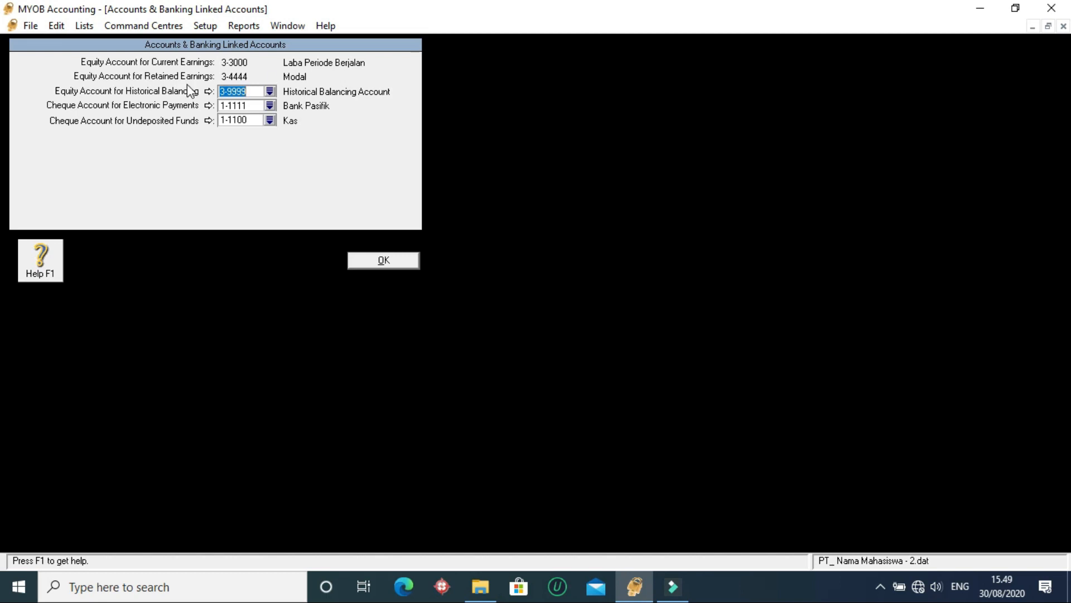
click(322, 80)
click(382, 262)
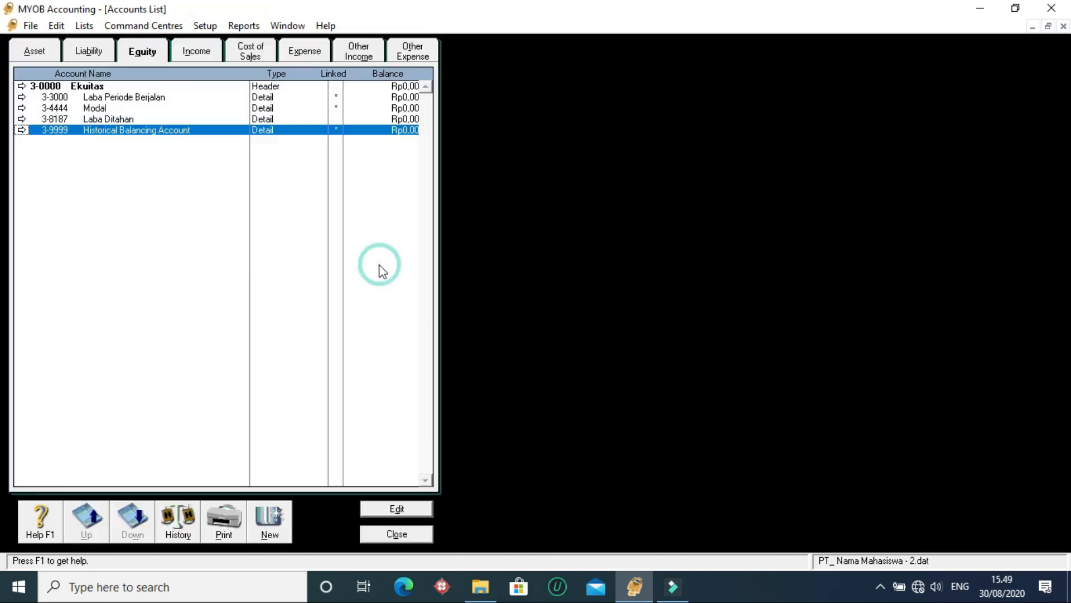
- Renumber equity account 3-4444 as 3-2000 and rename it Laba Ditahan
click(100, 108)
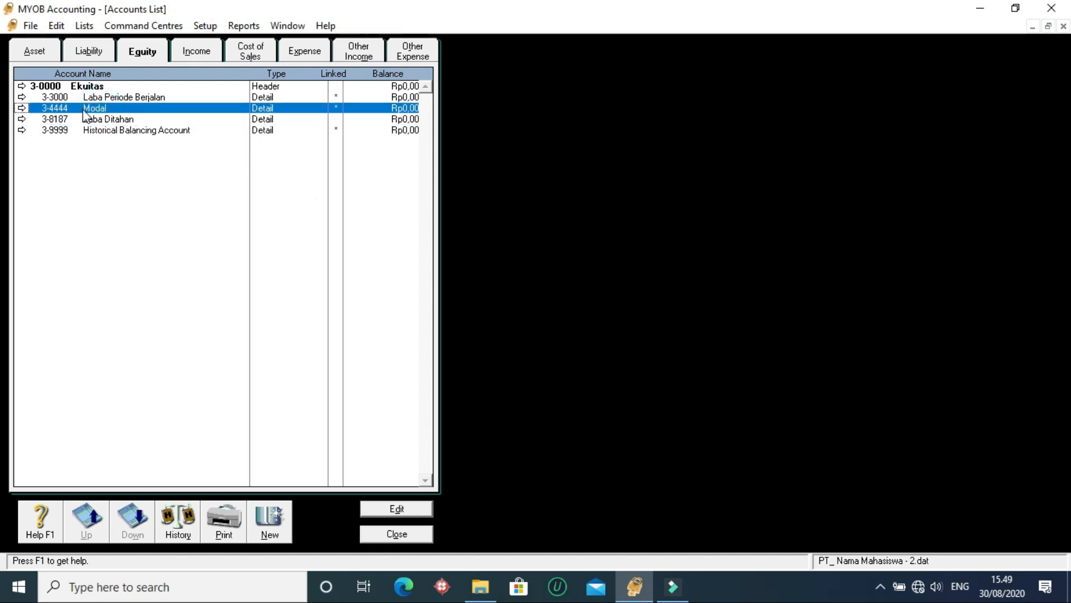
double_click(117, 110)
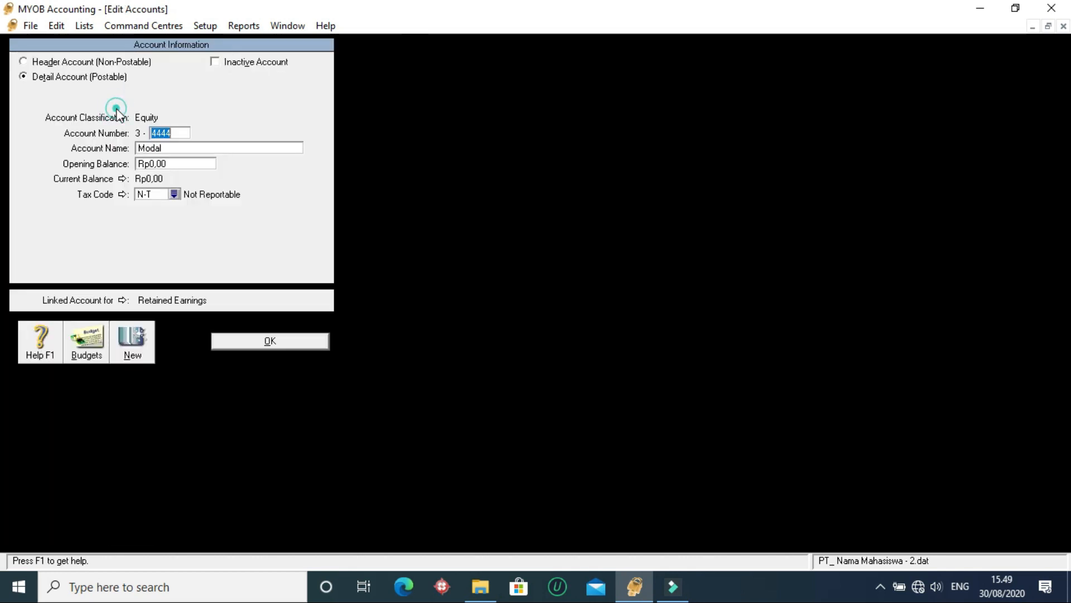
text(2000)
click(173, 148)
text(Laba Di Taha)
key(BackSpace)
key(BackSpace)
key(BackSpace)
key(BackSpace)
text(itahan)
click(247, 341)
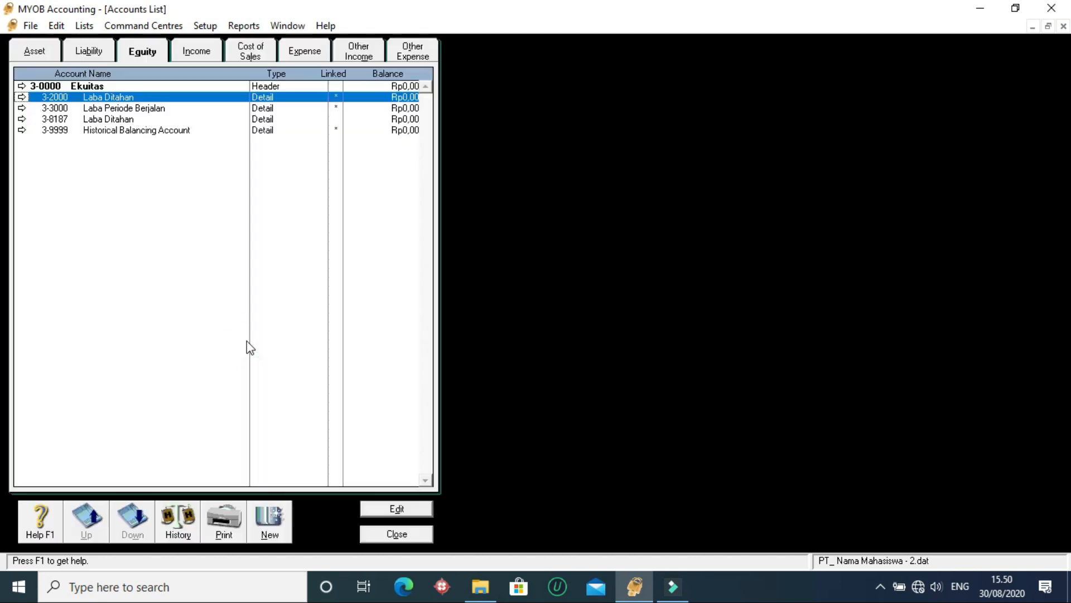
- Compare the two Laba Ditahan accounts, 3-2000 and 3-8187, in the equity accounts list
click(158, 108)
click(157, 119)
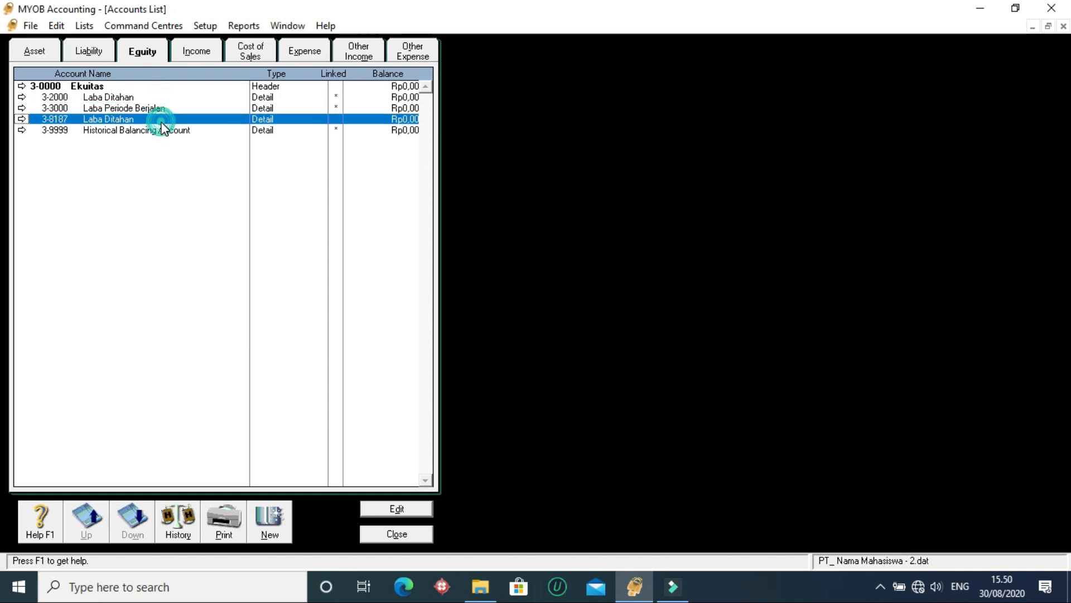
click(104, 96)
click(106, 130)
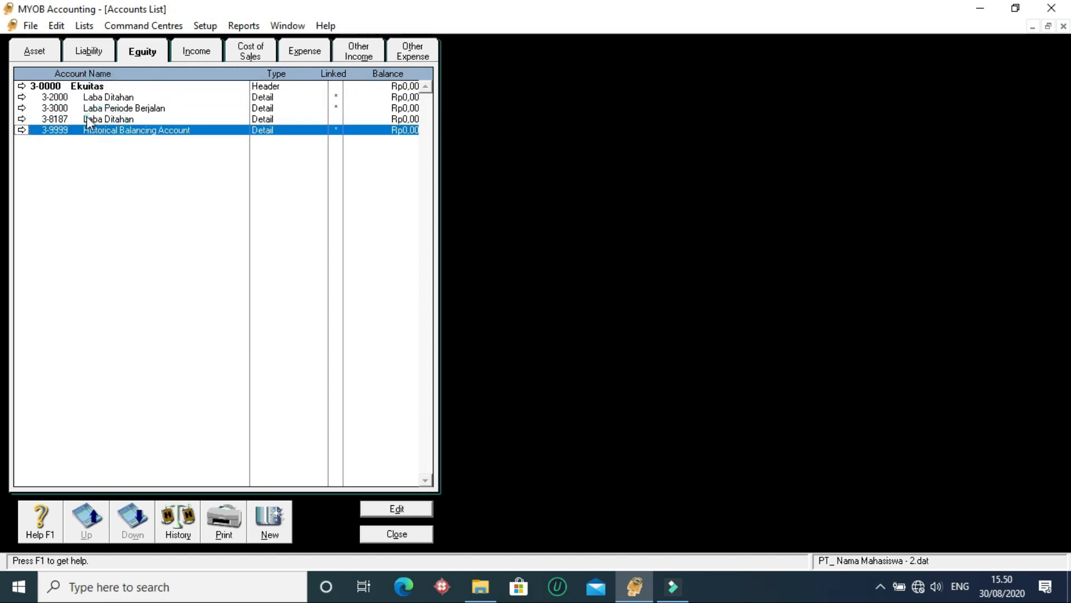
click(87, 118)
click(78, 91)
click(65, 98)
click(82, 121)
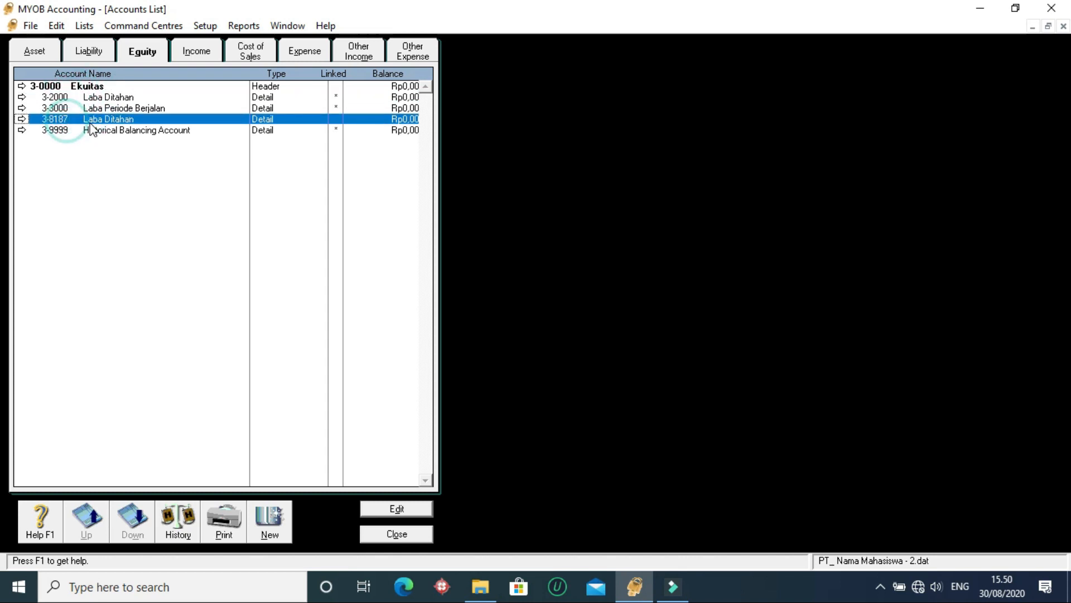
- Renumber the unlinked Laba Ditahan account 3-8187 as 3-1000 and rename it Modal
double_click(120, 120)
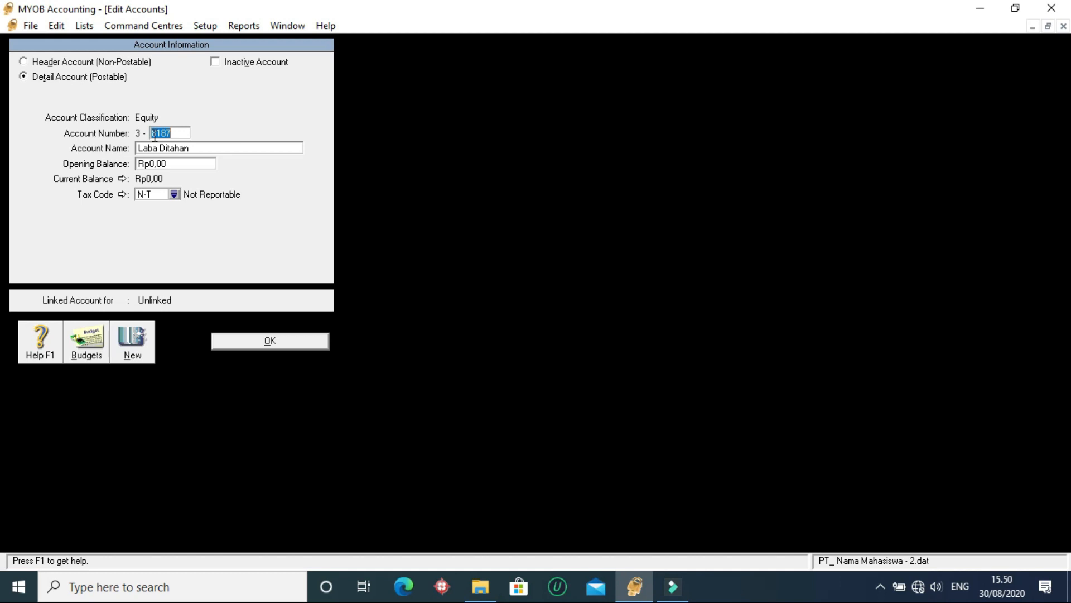
text(1000)
click(199, 148)
text(Modal)
click(275, 339)
click(155, 122)
click(265, 105)
click(261, 132)
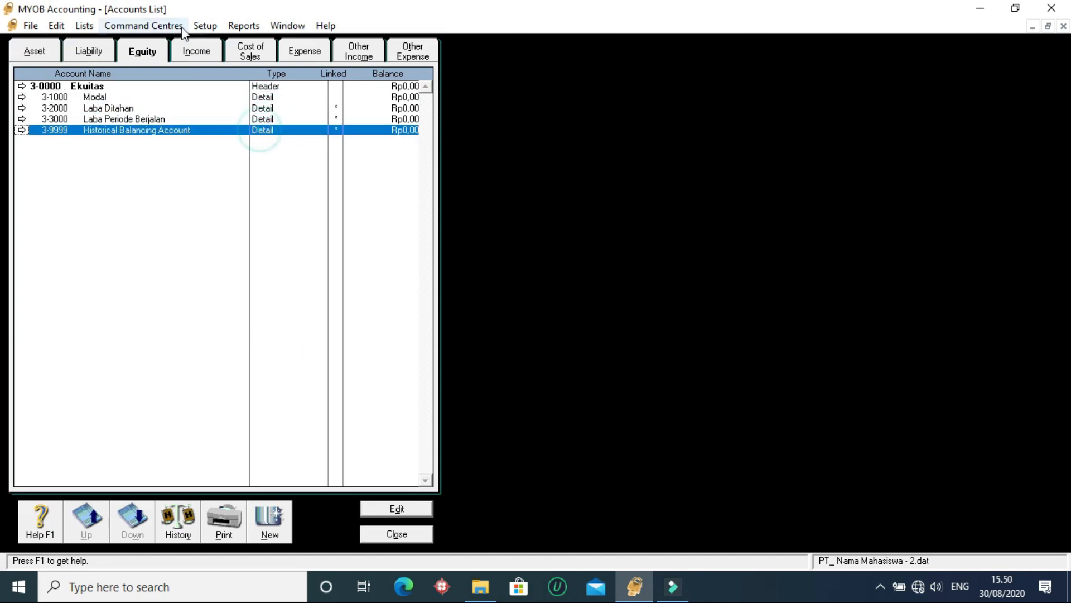
- Check the current and retained earnings accounts in the Accounts & Banking linked accounts
click(105, 98)
click(205, 26)
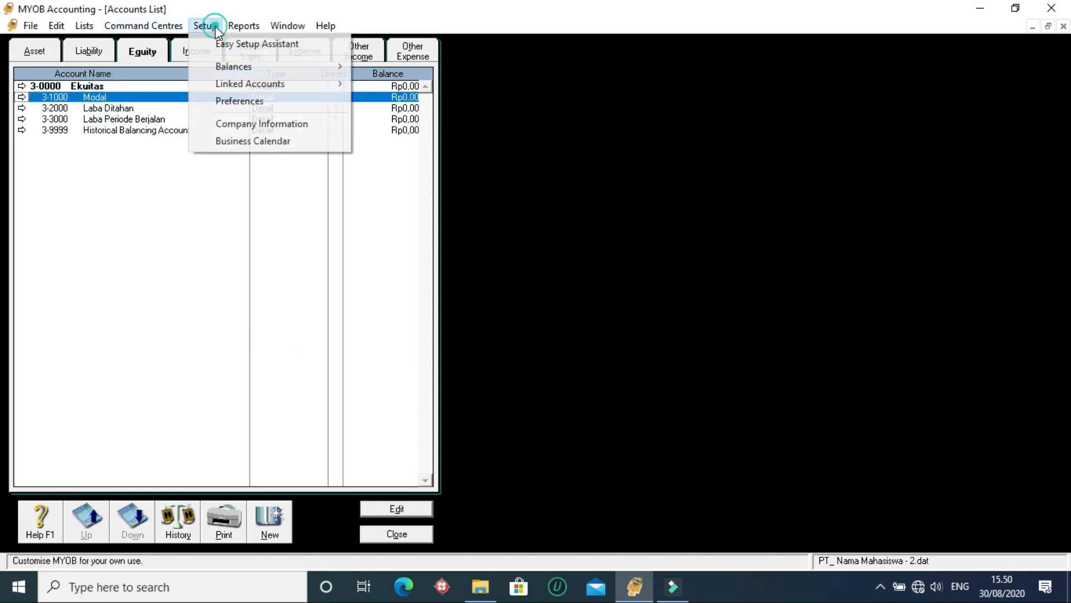
click(235, 87)
click(400, 84)
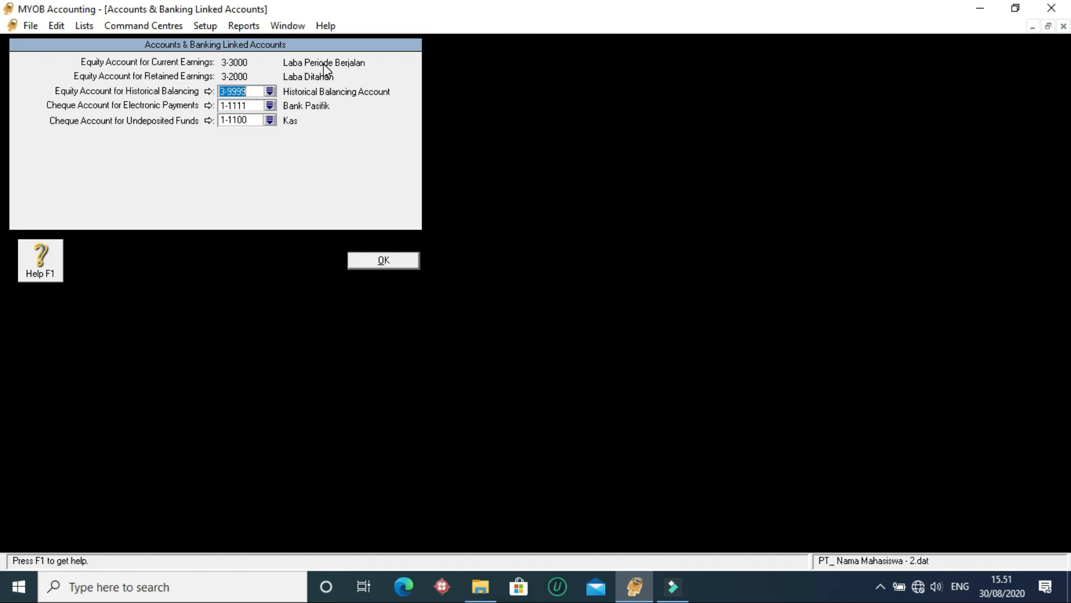
click(392, 261)
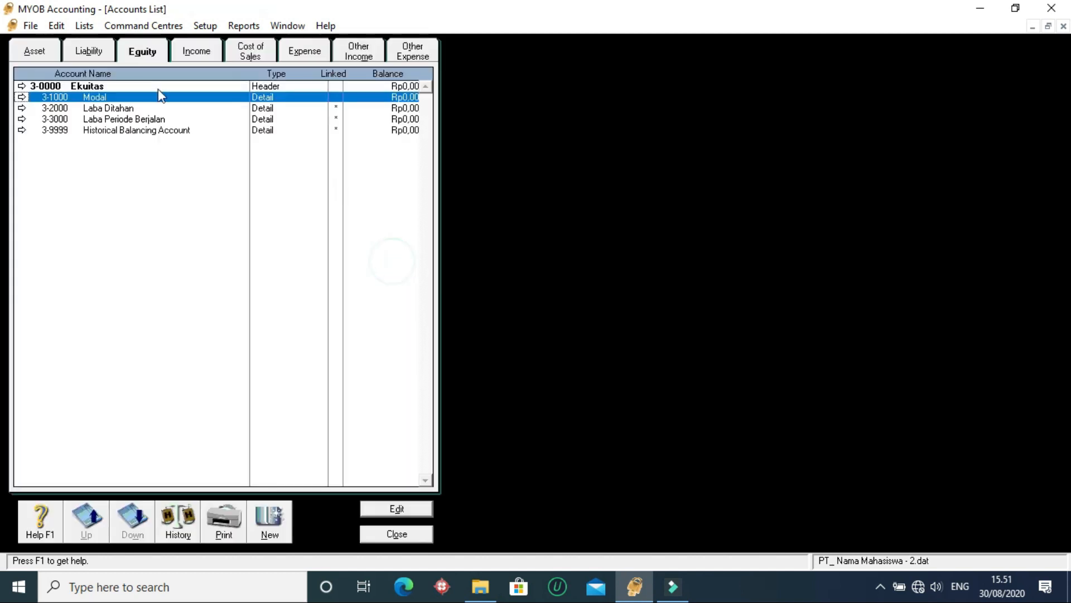
- Review the numbers, names and linked marks of the detail accounts under Ekuitas
click(116, 97)
click(116, 116)
click(117, 130)
click(152, 100)
click(151, 114)
click(150, 130)
click(147, 118)
click(144, 131)
click(146, 107)
click(147, 118)
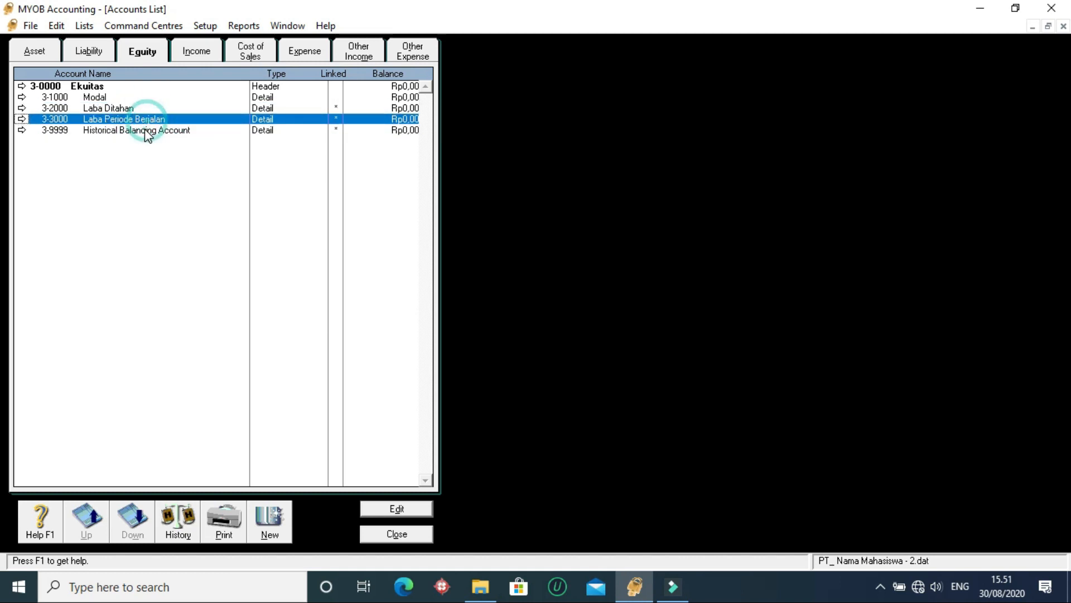
click(148, 129)
click(152, 107)
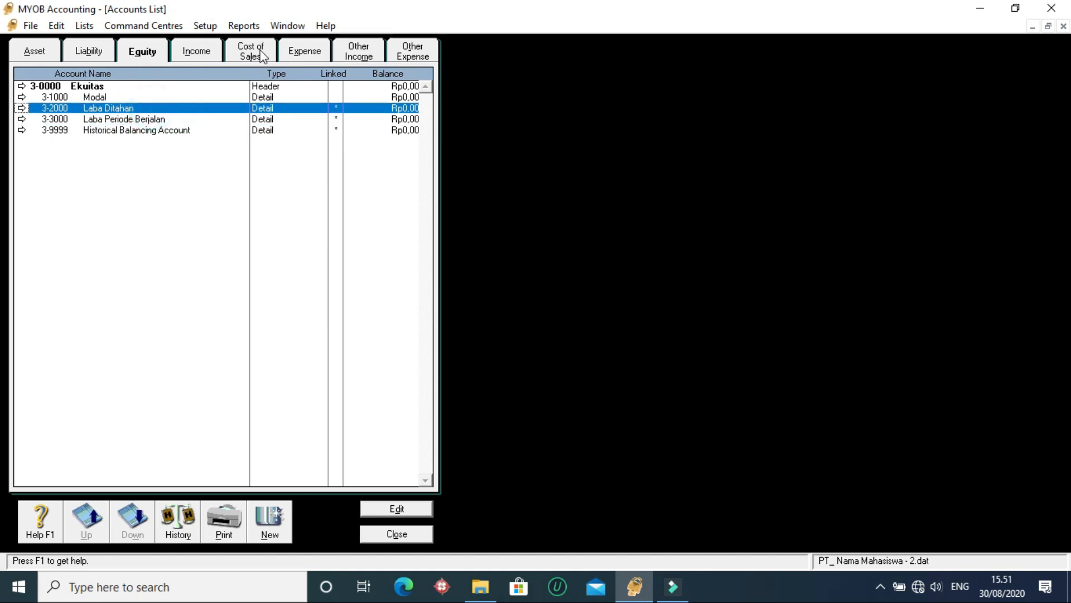
- Recheck the earnings accounts in the Accounts & Banking linked accounts against the equity list
click(208, 25)
mouse_move(316, 84)
click(405, 84)
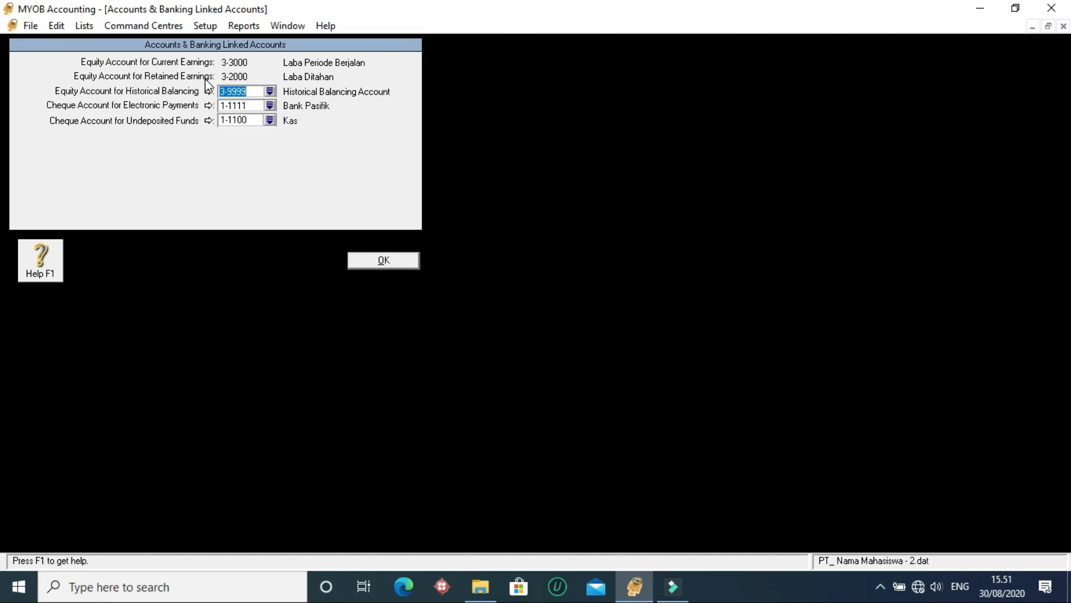
click(376, 259)
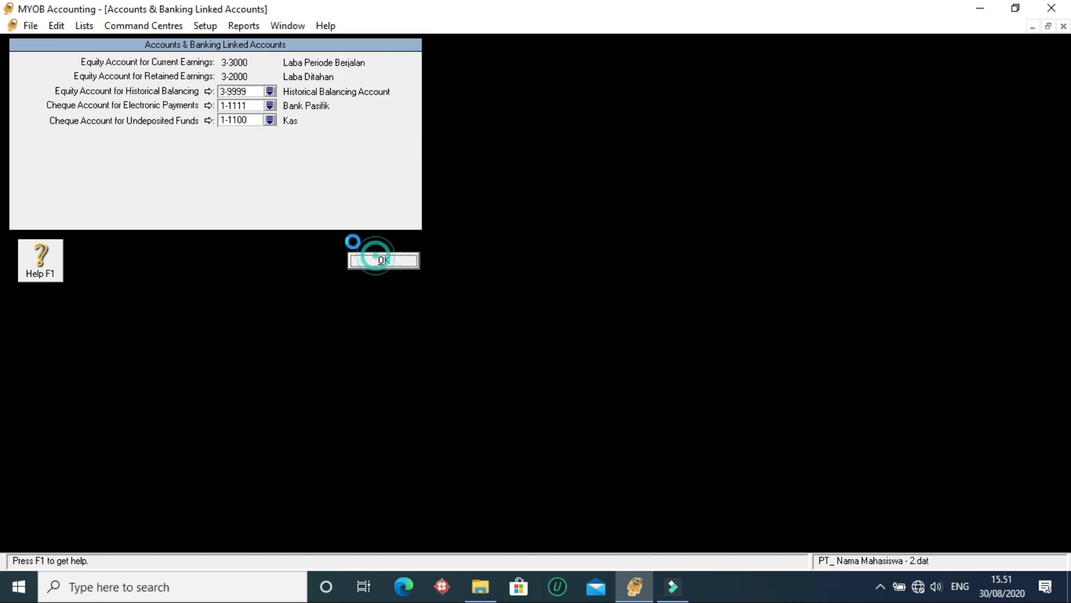
- Examine the Modal, Laba Ditahan, Laba Periode Berjalan and Historical Balancing accounts in the equity list
click(105, 98)
click(108, 116)
click(105, 99)
click(115, 118)
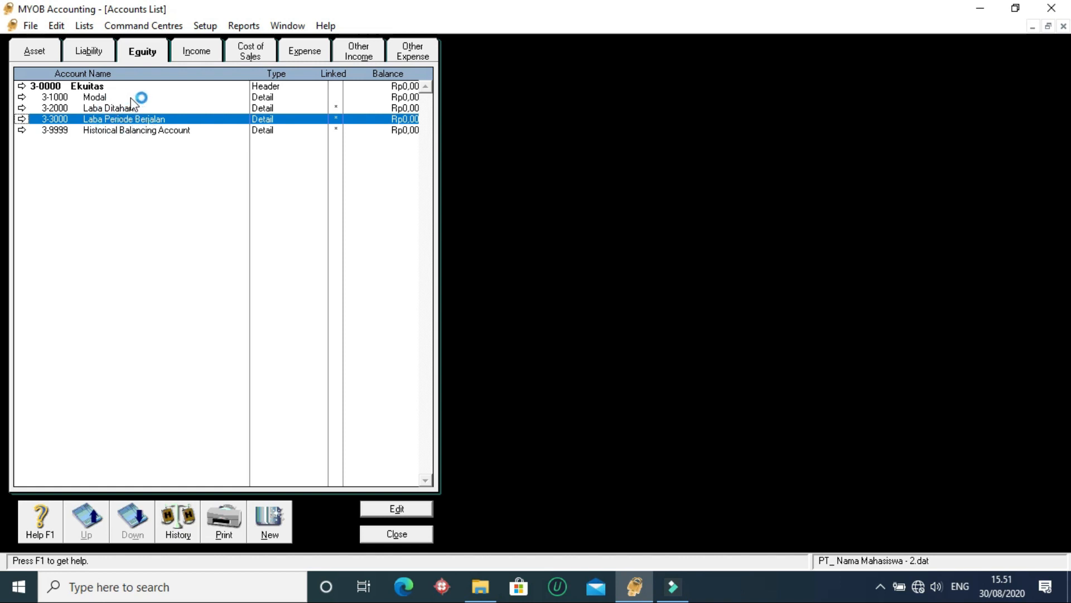
click(92, 110)
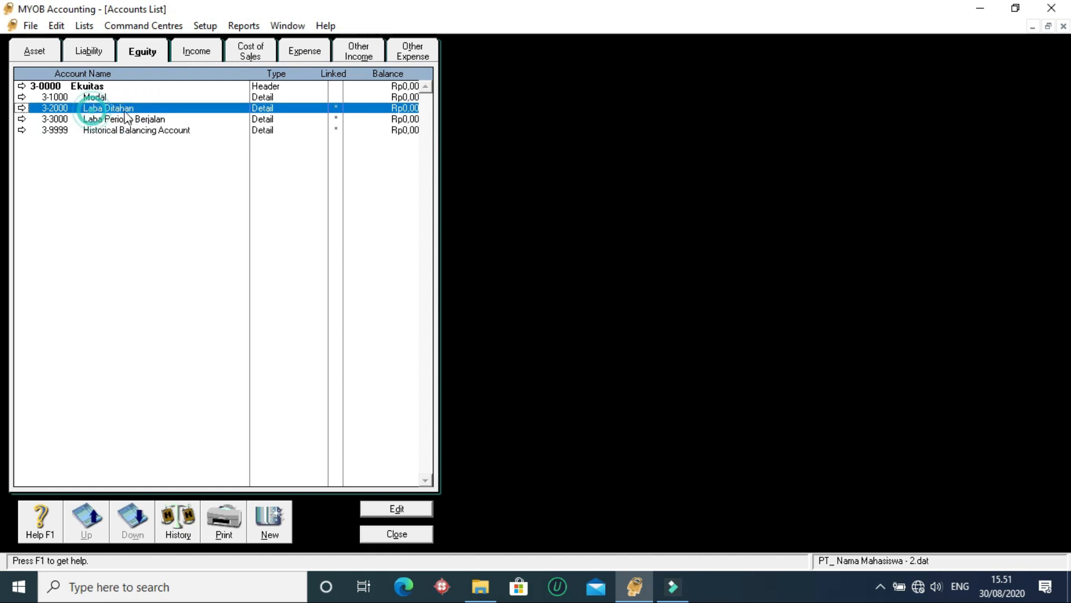
click(229, 128)
click(172, 118)
click(158, 131)
click(240, 107)
click(239, 118)
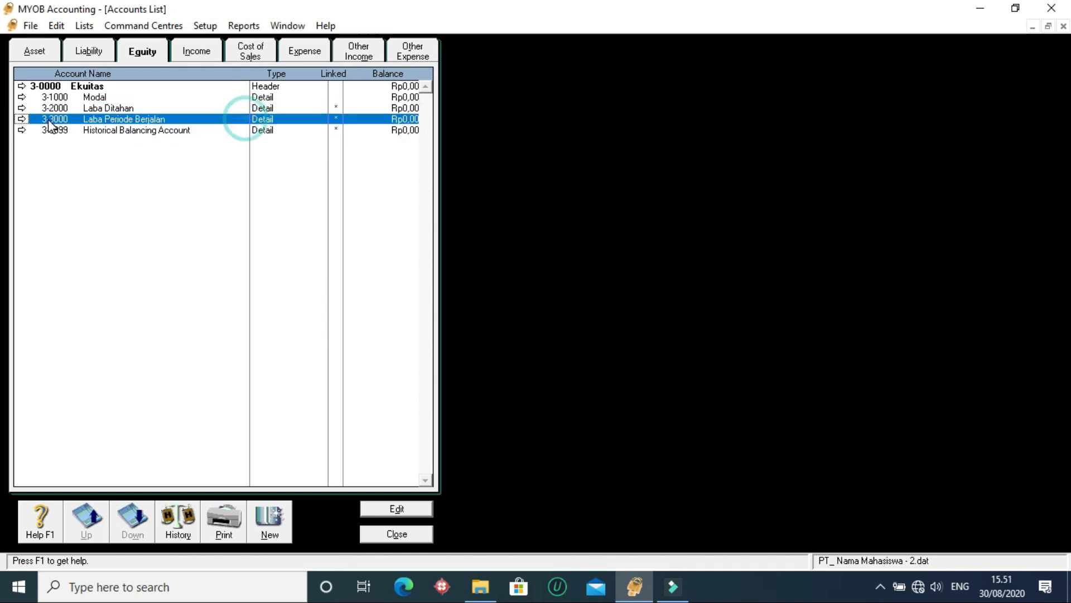
click(110, 105)
click(111, 116)
click(103, 98)
click(101, 109)
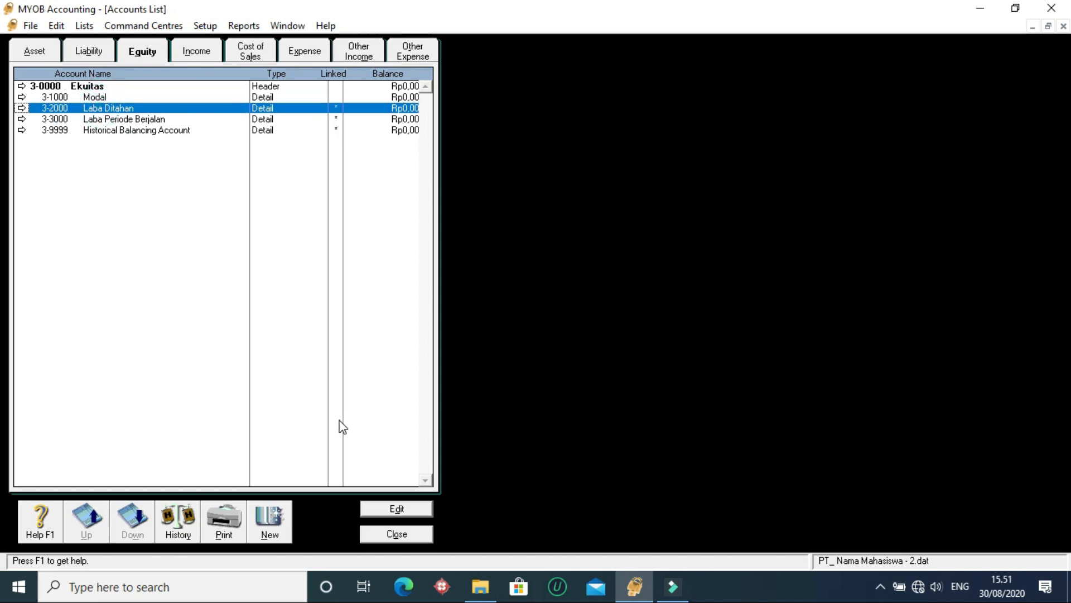
click(258, 134)
click(262, 119)
click(268, 129)
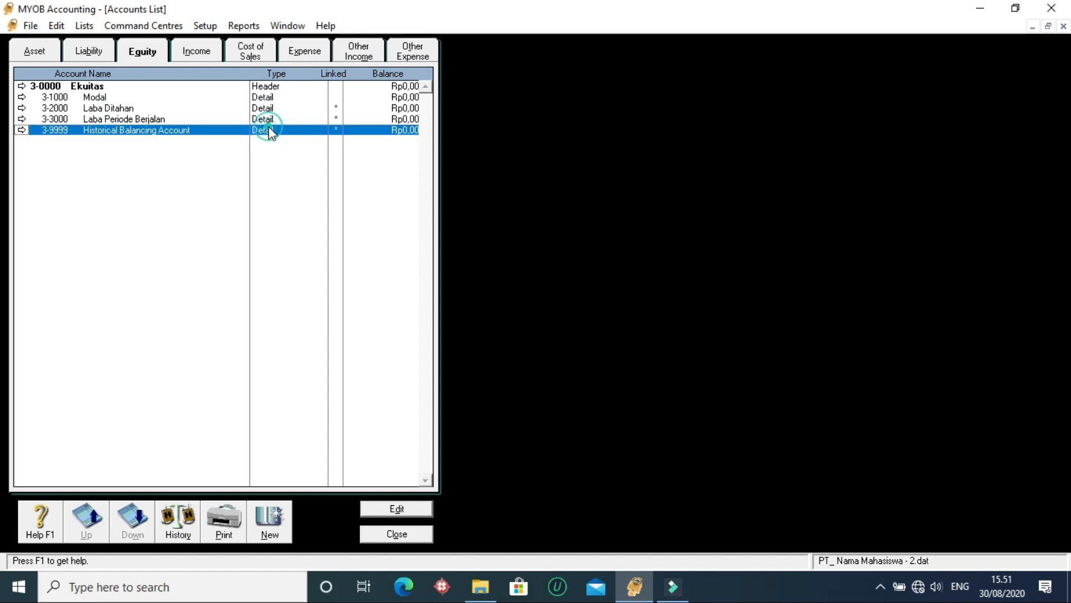
click(269, 109)
click(267, 120)
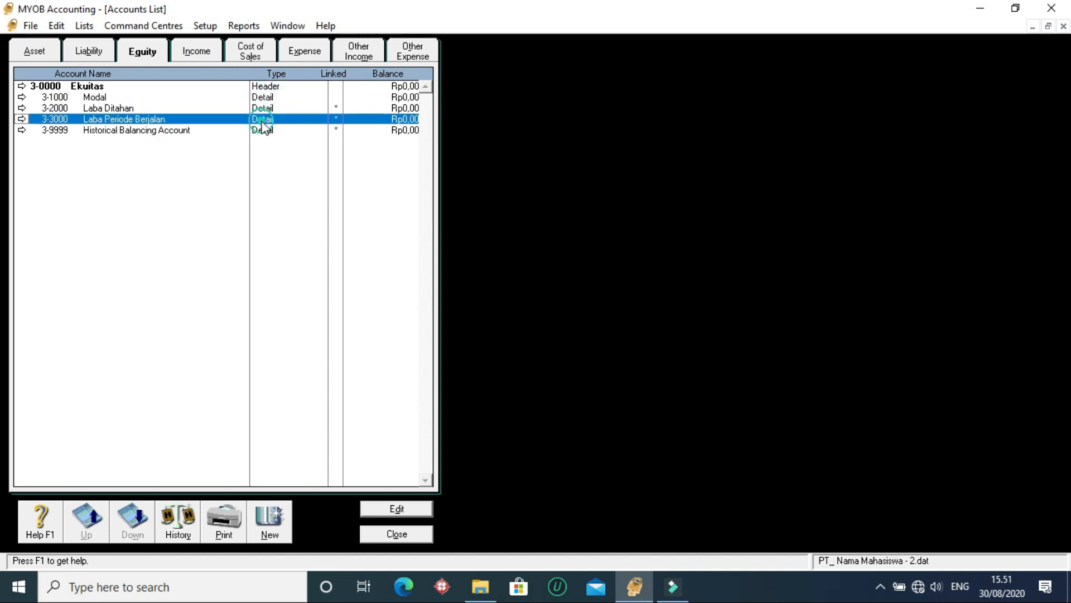
click(263, 133)
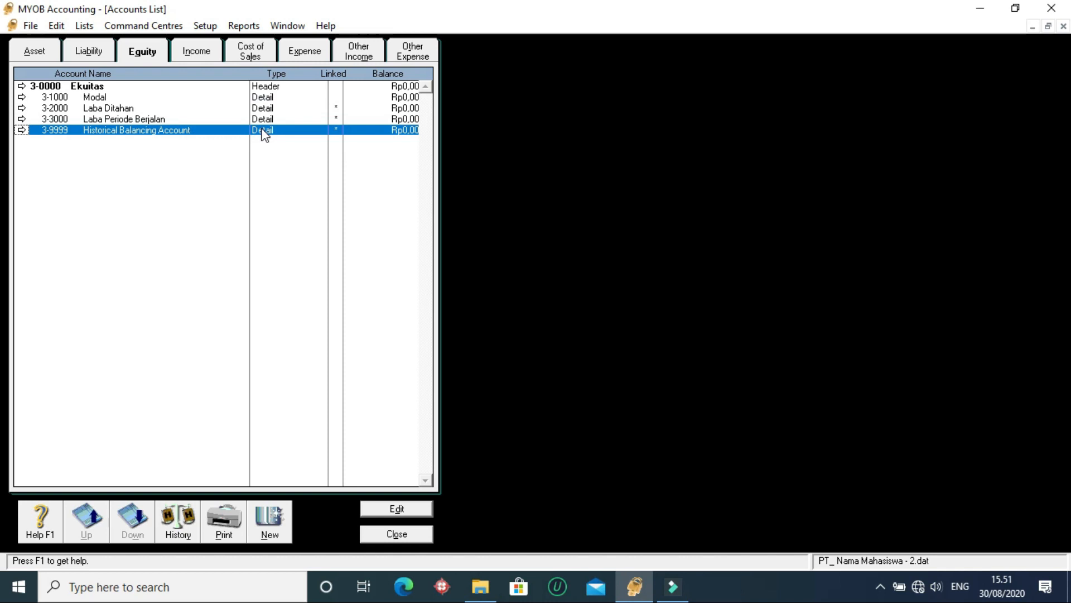
- Examine the types and balances of the asset accounts, especially those around Aktiva Tetap and Peralatan Kantor
click(54, 50)
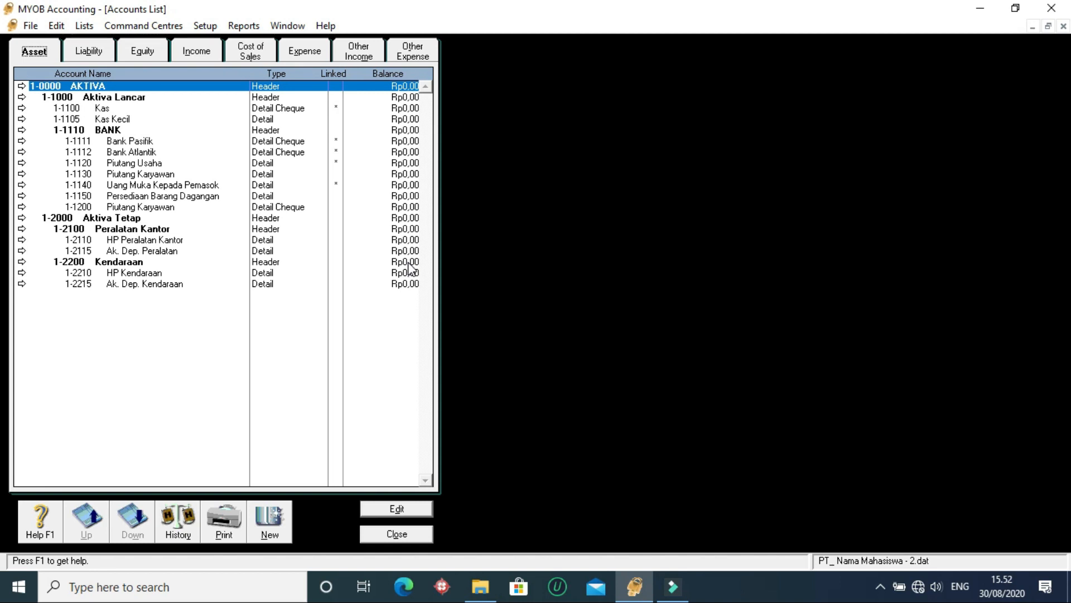
click(407, 208)
click(407, 240)
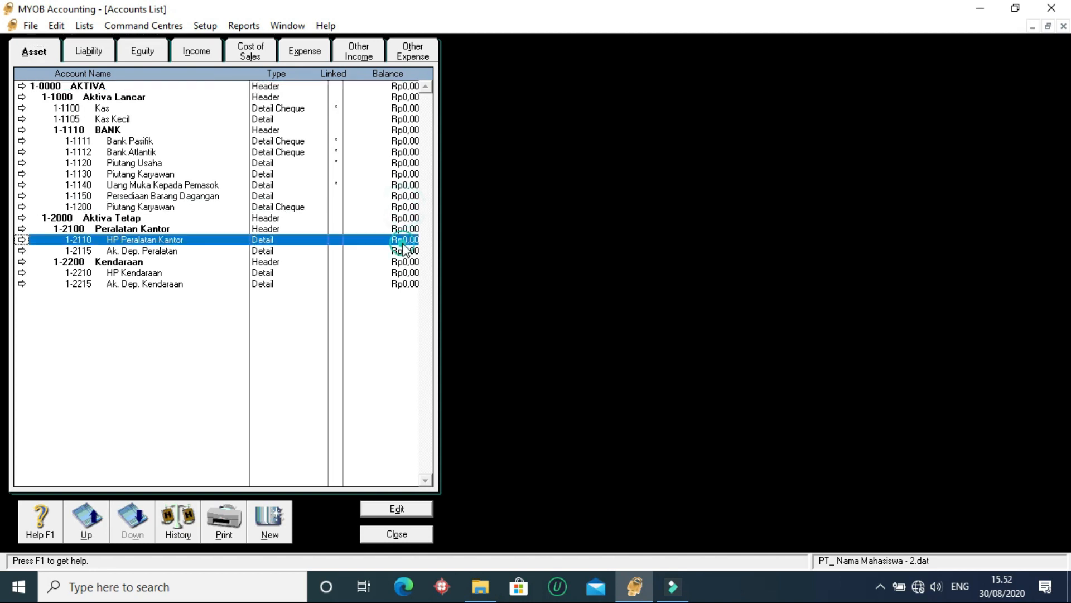
click(408, 218)
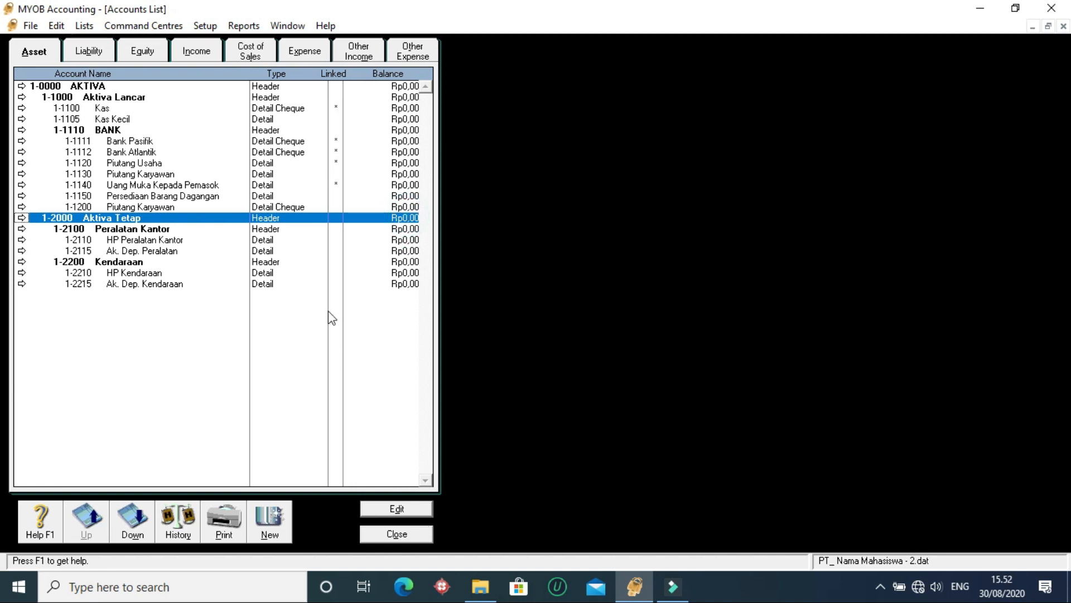
click(279, 250)
click(262, 228)
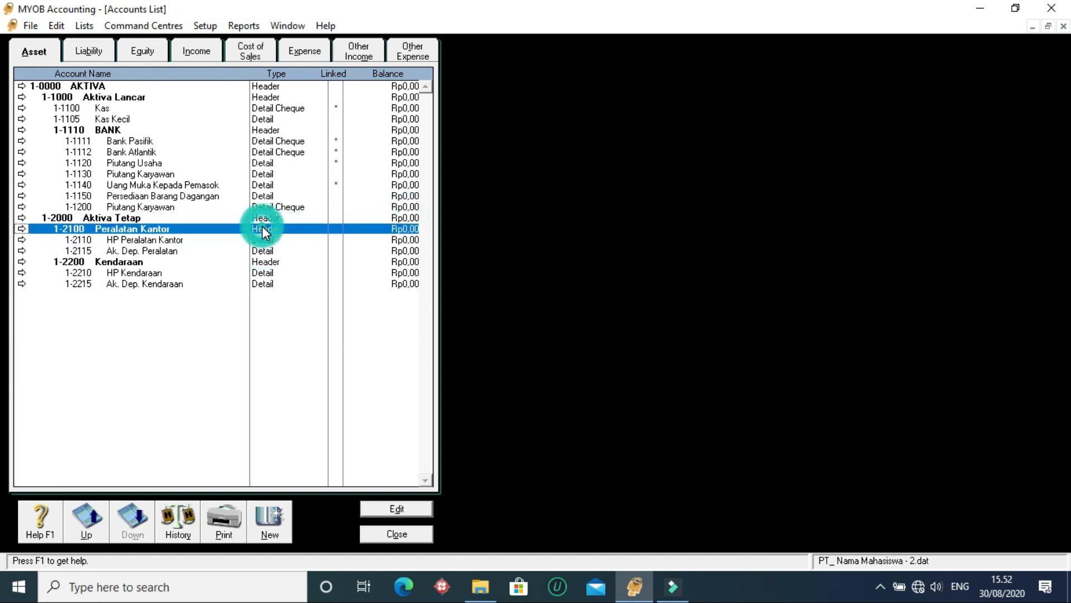